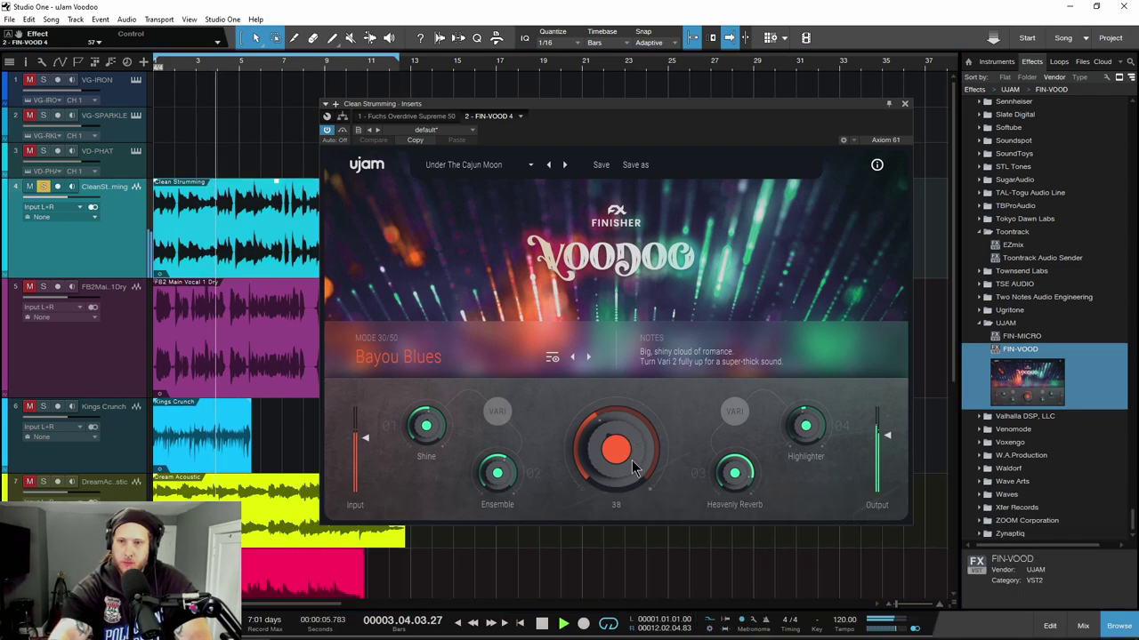
# Step: Set the main Effect amount to 60 while the clean strumming track plays, and stop the playback
pyautogui.moveTo(632, 469); pyautogui.dragTo(632, 500)
pyautogui.moveTo(627, 452); pyautogui.dragTo(630, 435)
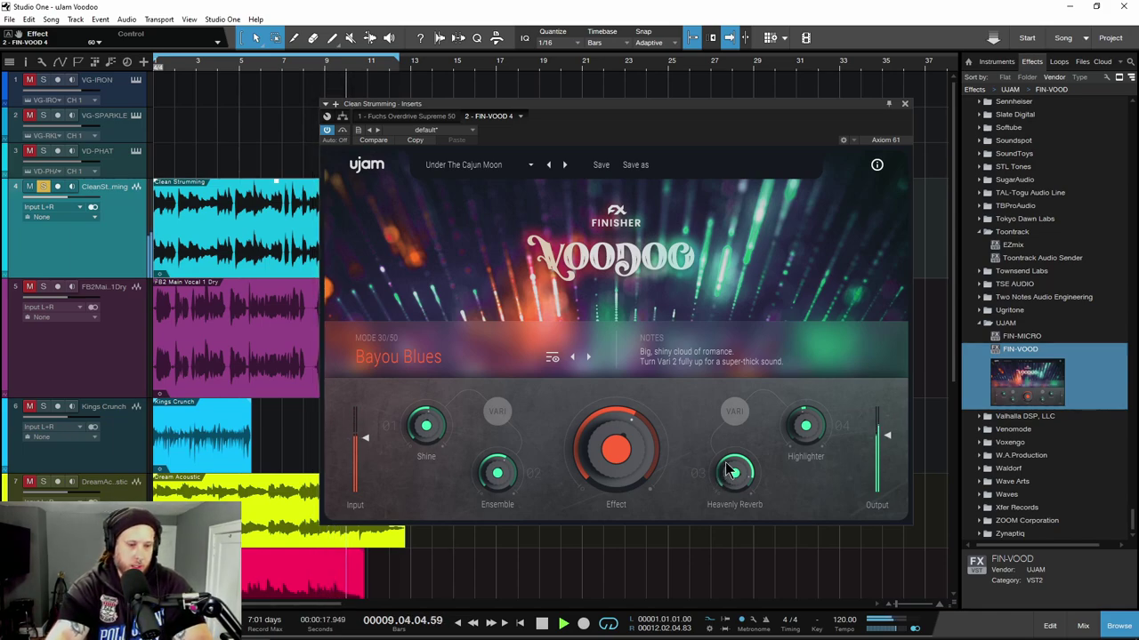
pyautogui.press('space')
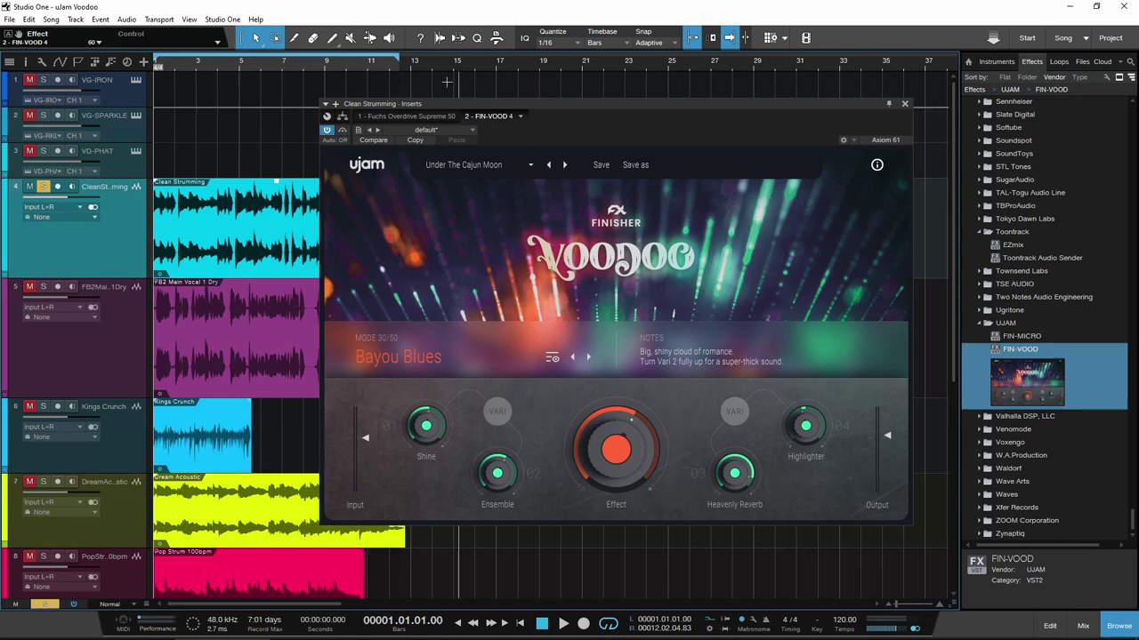
# Step: Look through the factory preset folders and step one preset forward and back to Under The Cajun Moon
pyautogui.click(480, 167)
pyautogui.moveTo(516, 184)
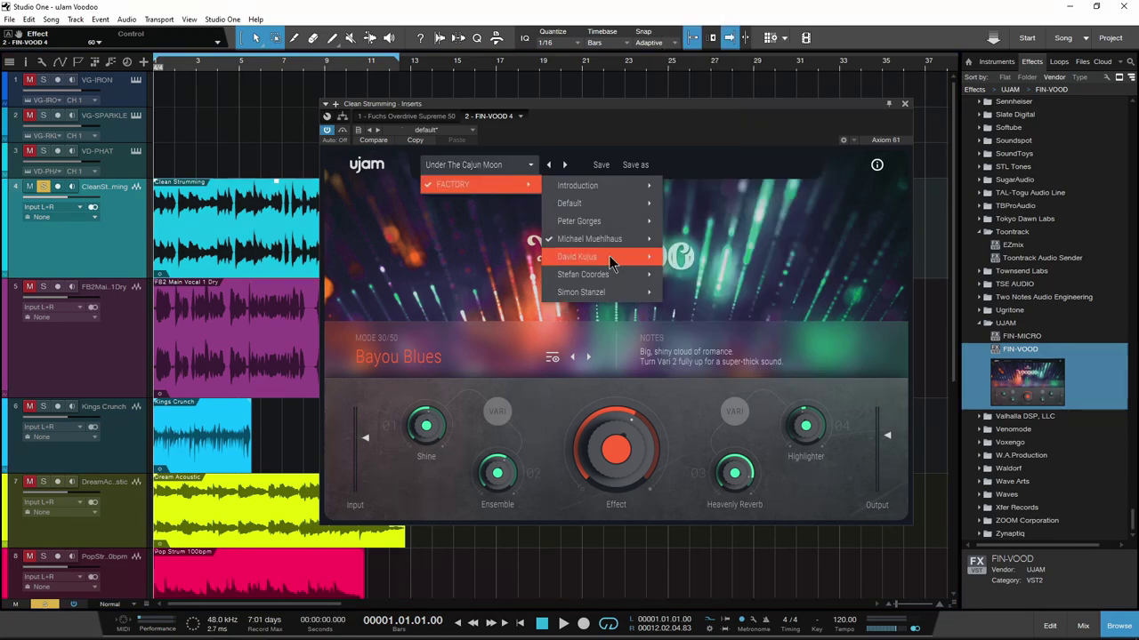
pyautogui.click(483, 233)
pyautogui.click(566, 166)
pyautogui.click(549, 166)
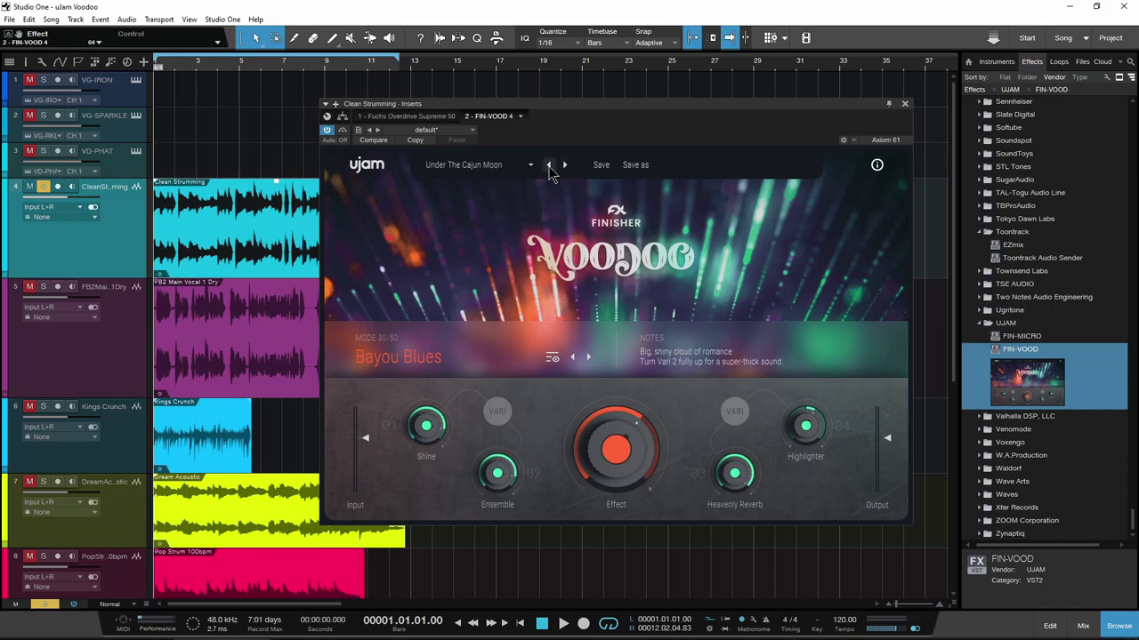
pyautogui.click(636, 167)
pyautogui.click(538, 429)
# Step: Look over both pages of the mode list, load mode 01 Dizzy Bee and lower Effect/Comb to 40
pyautogui.click(411, 356)
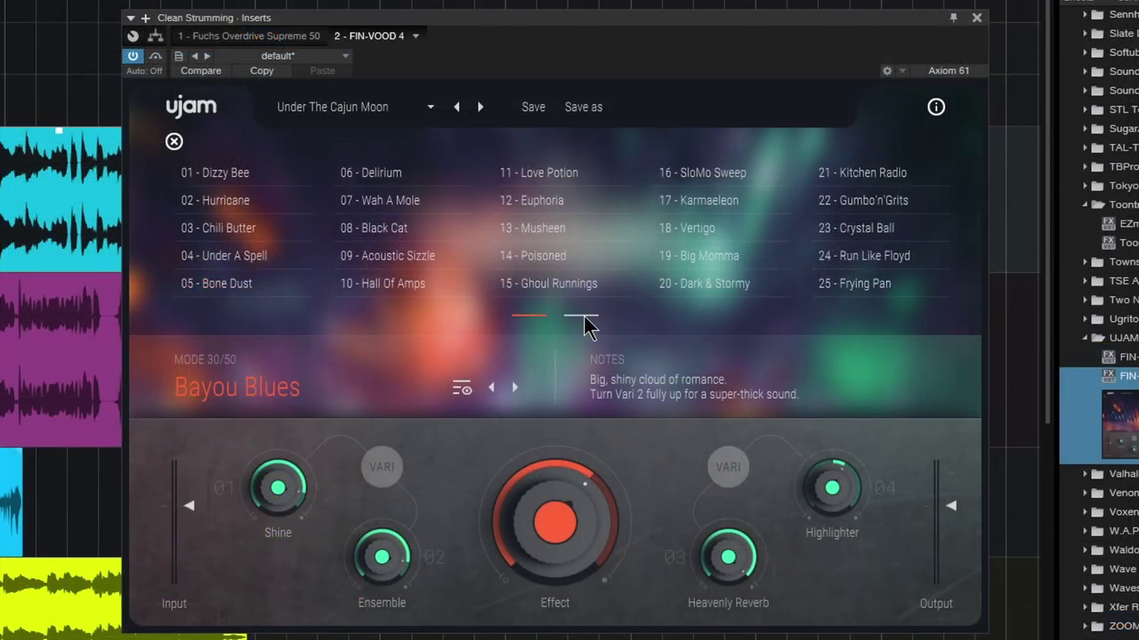
pyautogui.click(584, 316)
pyautogui.click(529, 315)
pyautogui.click(229, 174)
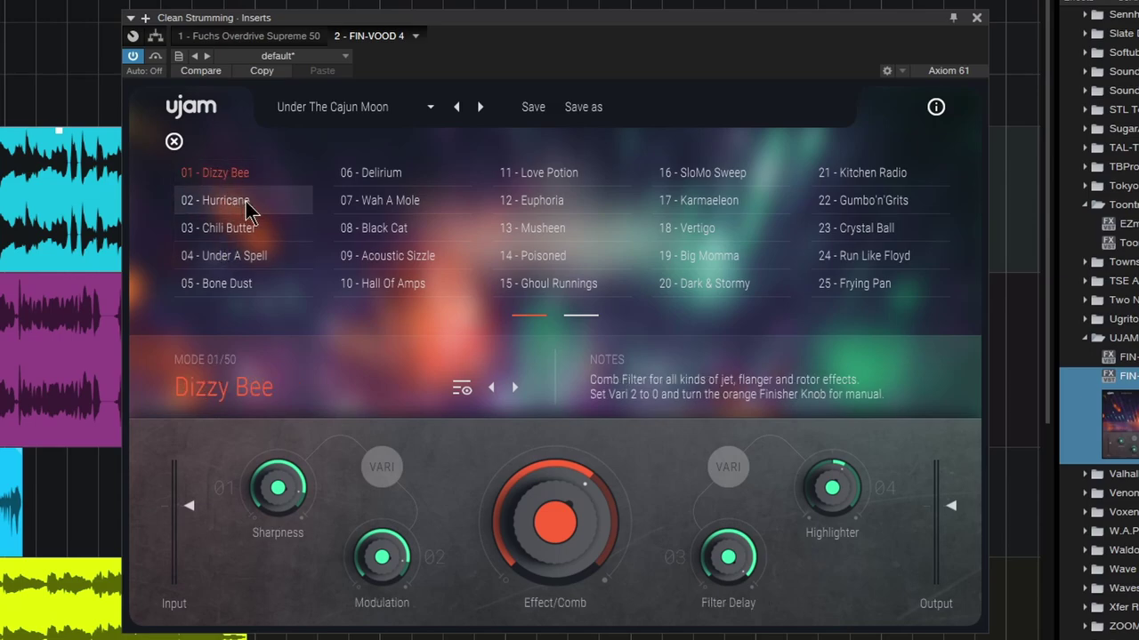
pyautogui.moveTo(539, 519); pyautogui.dragTo(533, 551)
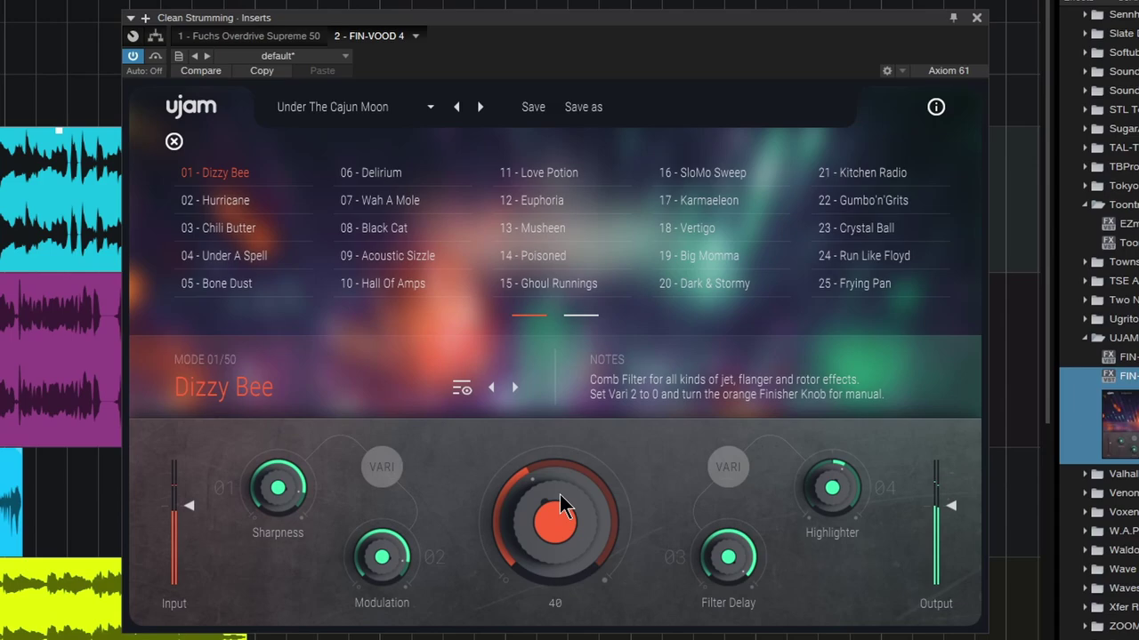
# Step: Audition modes 06 Delirium, 11 Love Potion, 16 SloMo Sweep and 23 Crystal Ball from the mode list
pyautogui.click(369, 179)
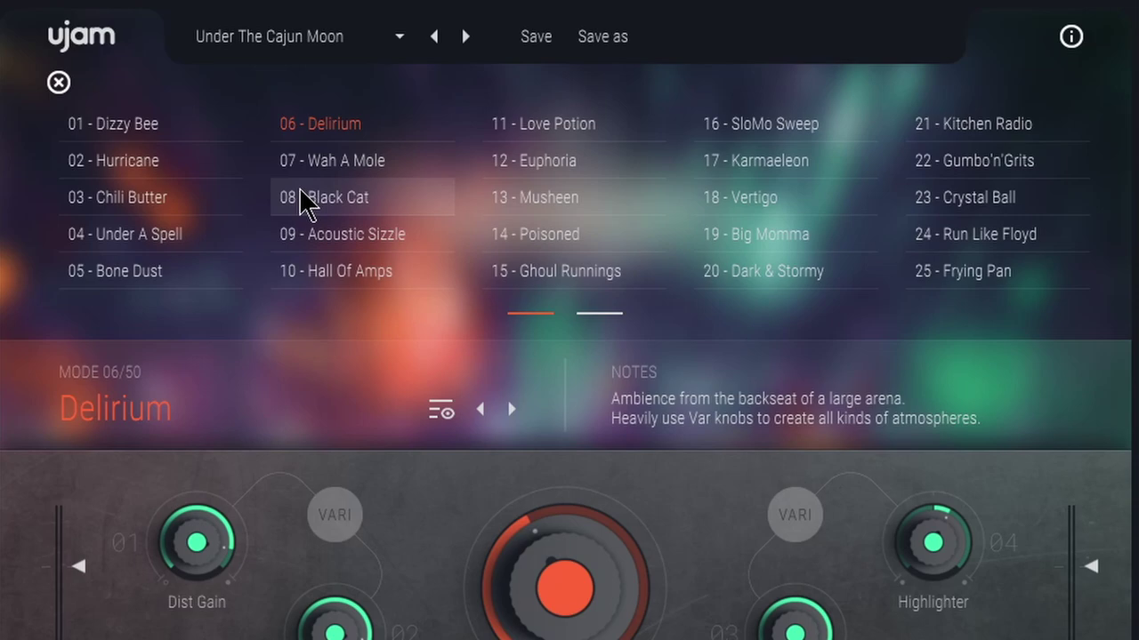
pyautogui.click(587, 126)
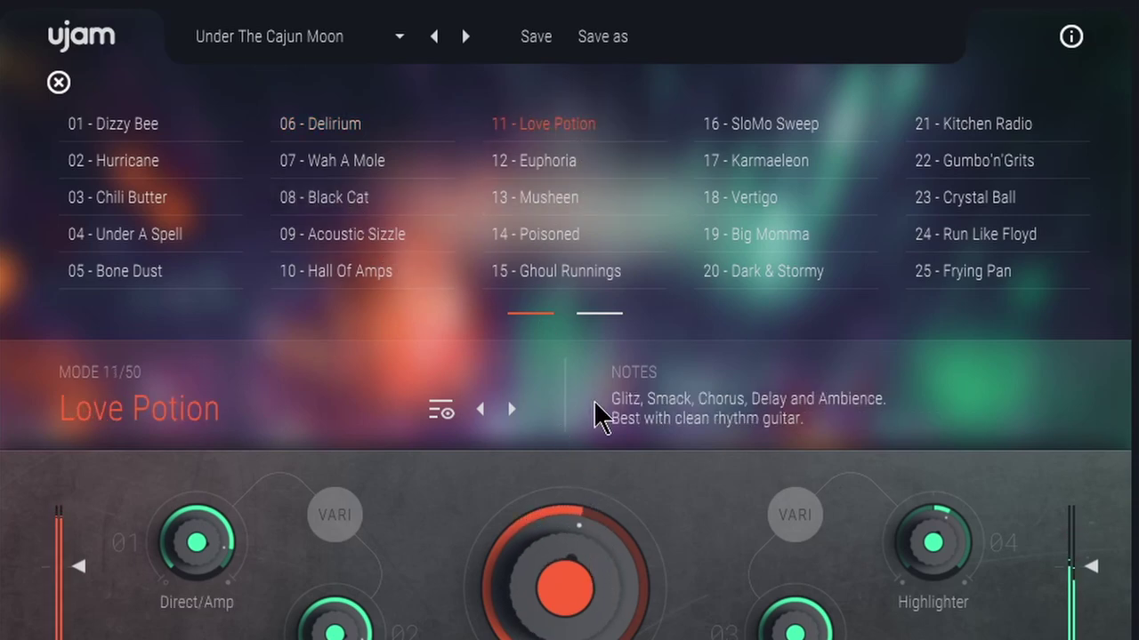
pyautogui.click(730, 134)
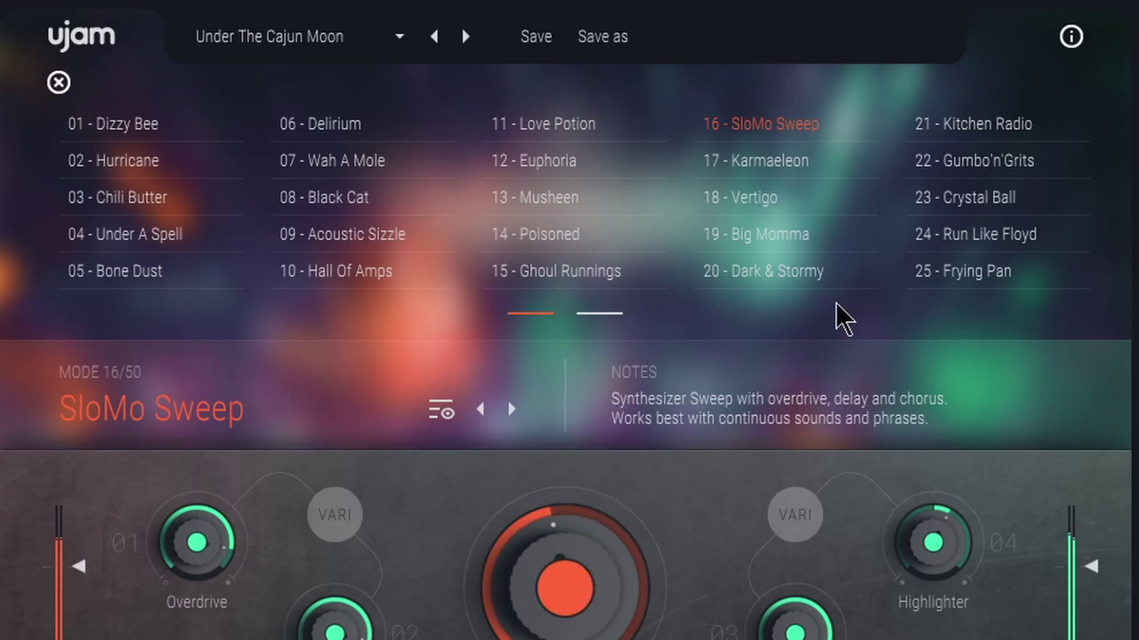
pyautogui.click(961, 199)
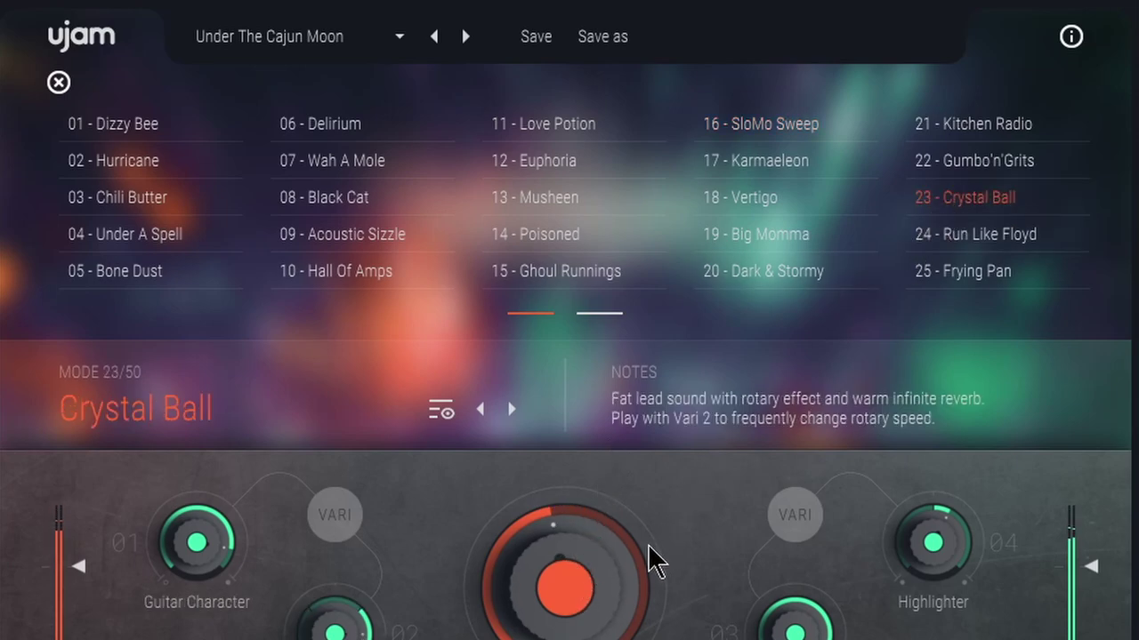
# Step: Load mode 24 Run Like Floyd, lower its Effect amount and close the mode list
pyautogui.click(979, 236)
pyautogui.moveTo(552, 579); pyautogui.dragTo(541, 636)
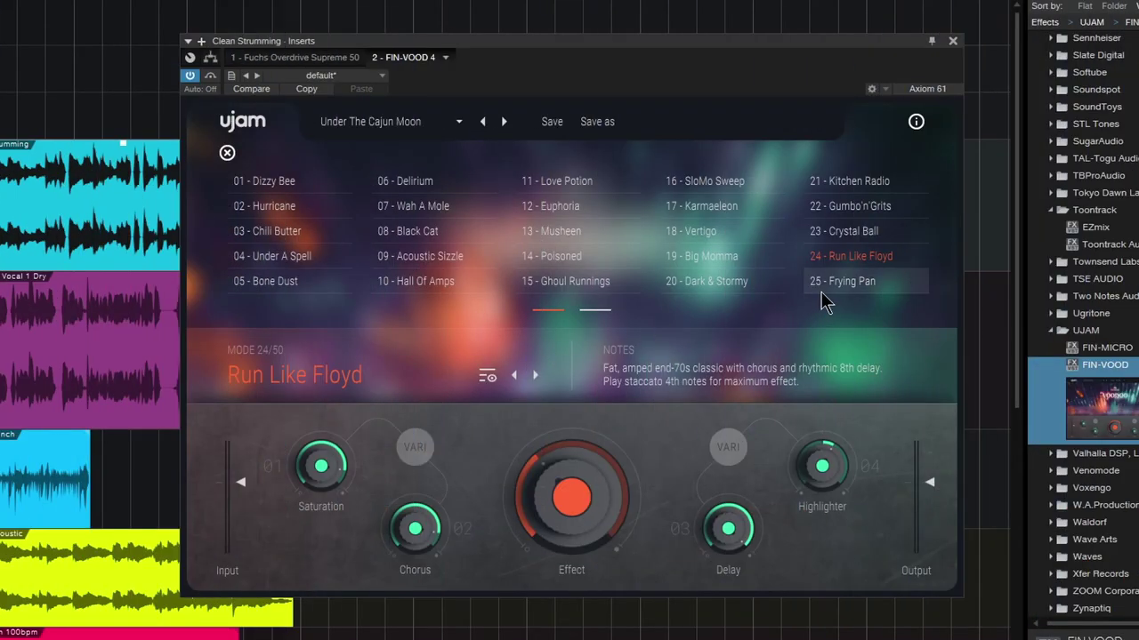
pyautogui.click(605, 313)
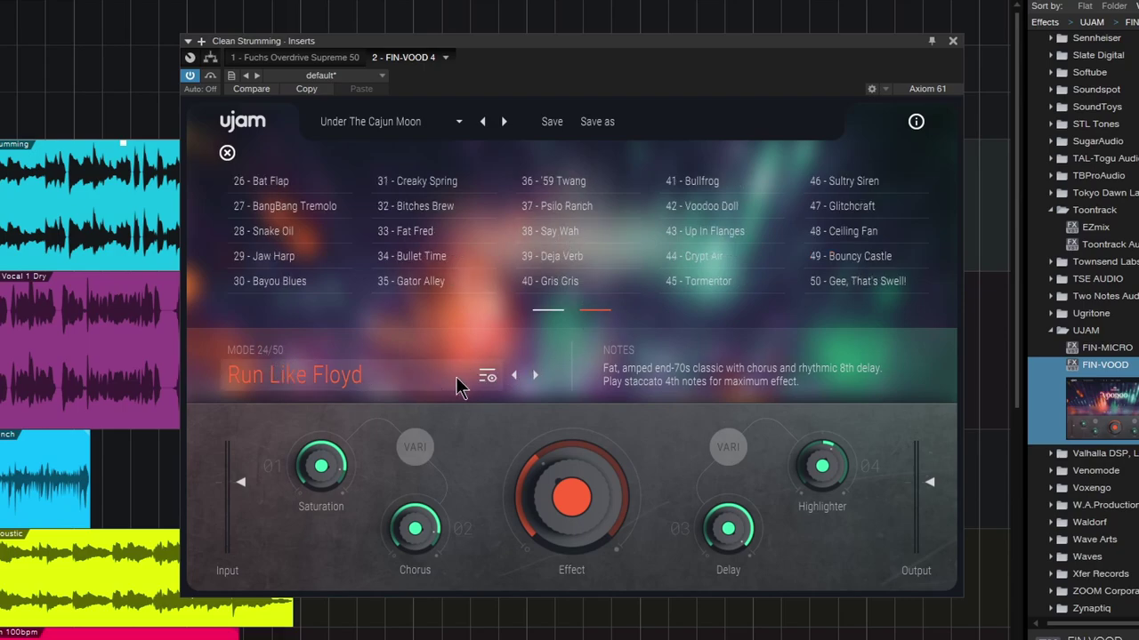
pyautogui.click(486, 376)
# Step: Step ahead through the modes to 28 Snake Oil and adjust its Tape Flutter knob slightly
pyautogui.click(535, 377)
pyautogui.click(536, 377)
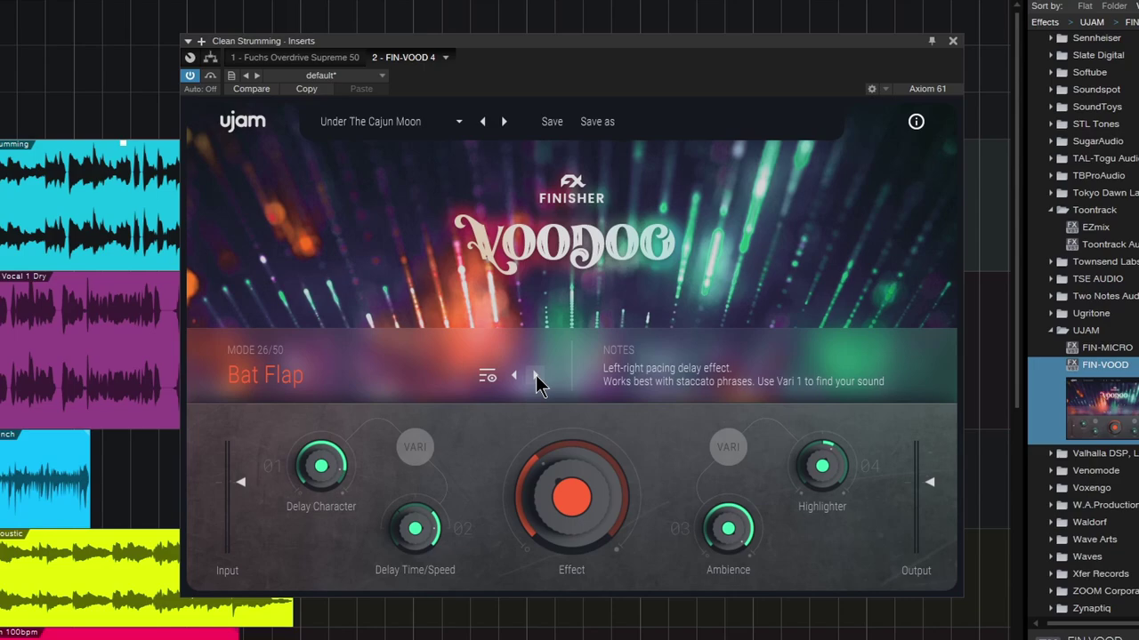
pyautogui.click(535, 377)
pyautogui.click(536, 377)
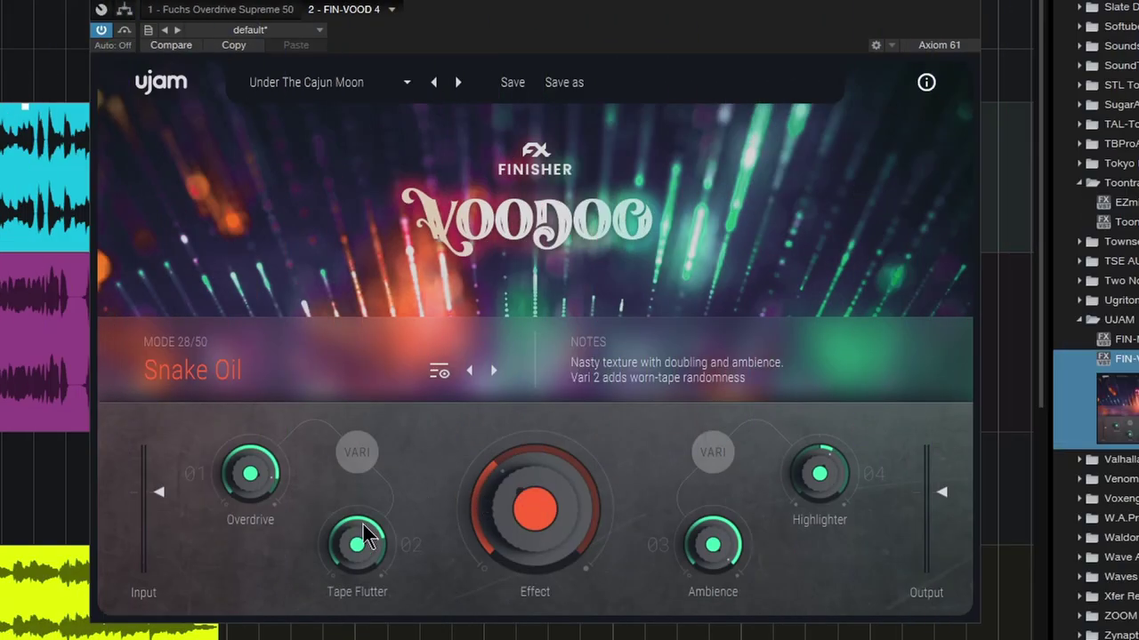
pyautogui.moveTo(362, 524); pyautogui.dragTo(353, 535)
# Step: Step ahead through the modes to 32 Bitches Brew and turn down its Mod LFO Wave
pyautogui.click(491, 374)
pyautogui.click(492, 374)
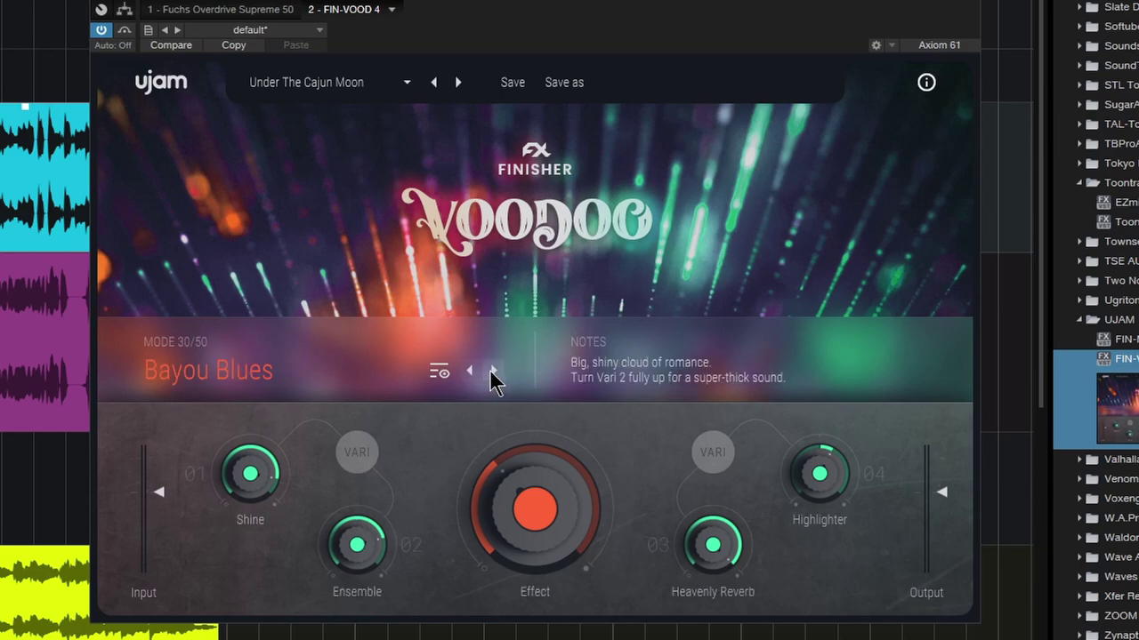
pyautogui.click(492, 373)
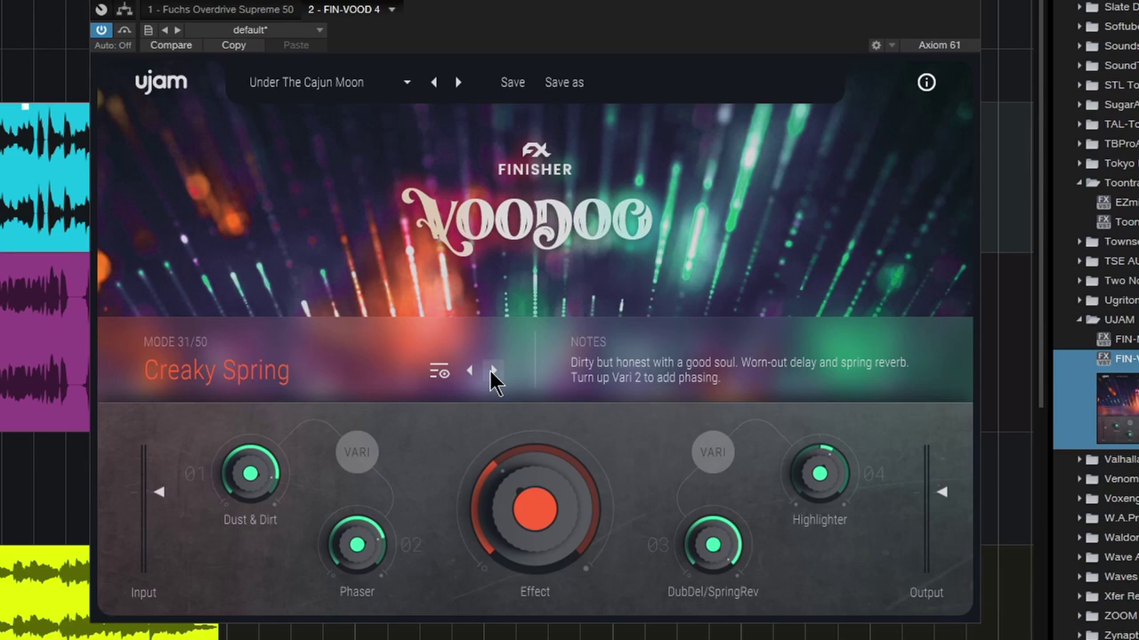
pyautogui.click(492, 374)
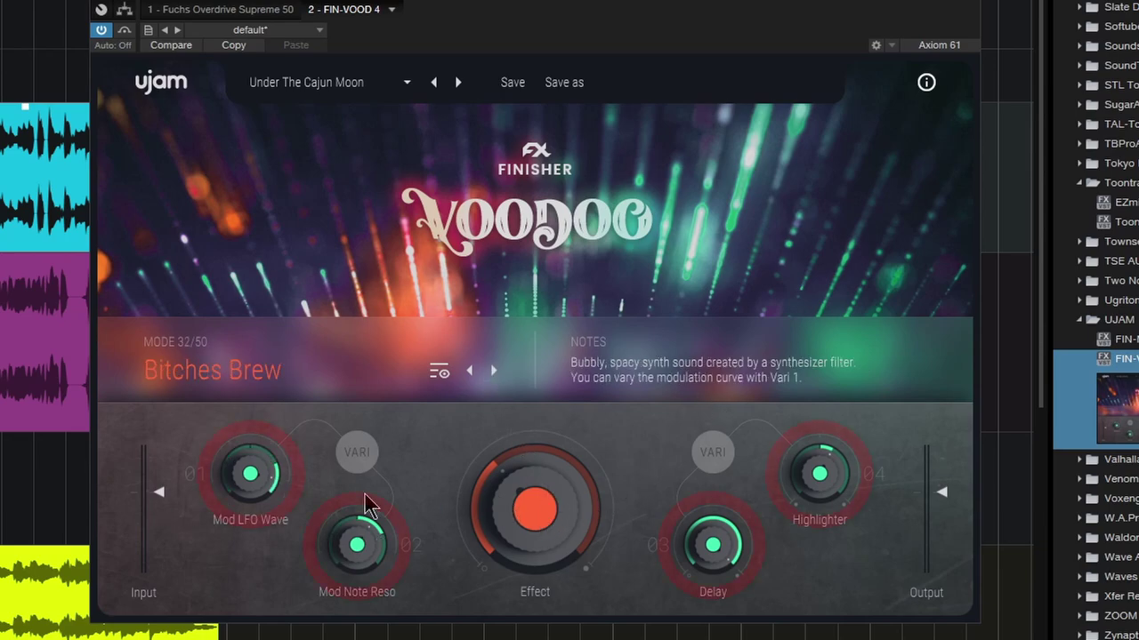
pyautogui.moveTo(251, 507); pyautogui.dragTo(264, 589)
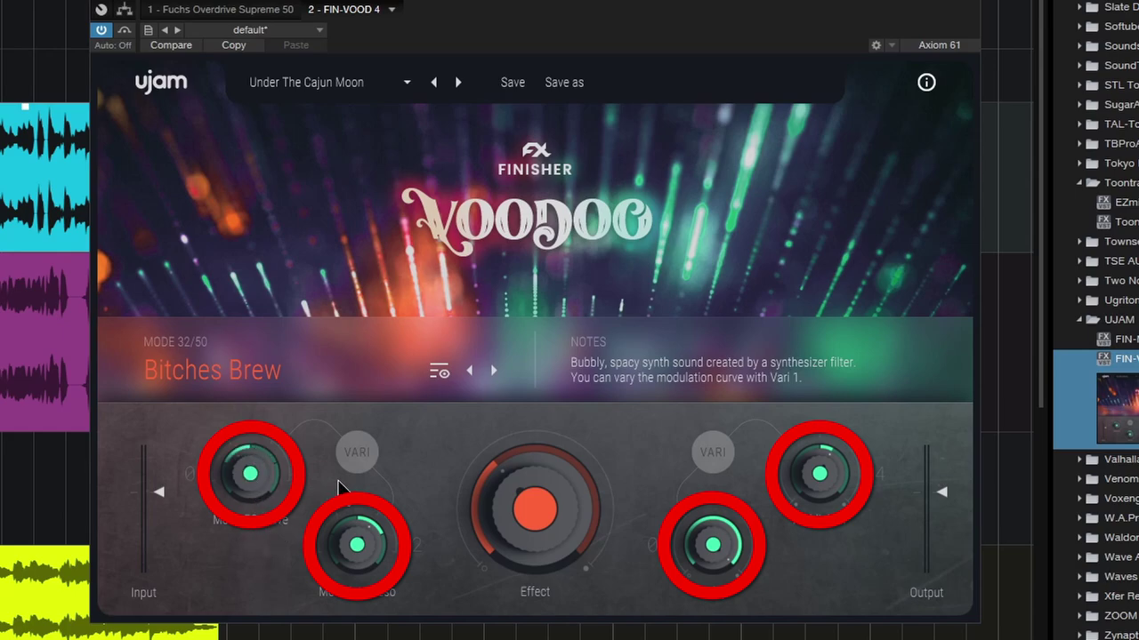
# Step: Step ahead through the modes past Bullet Time and Gator Alley to mode 40 Gris Gris
pyautogui.click(496, 373)
pyautogui.click(496, 373)
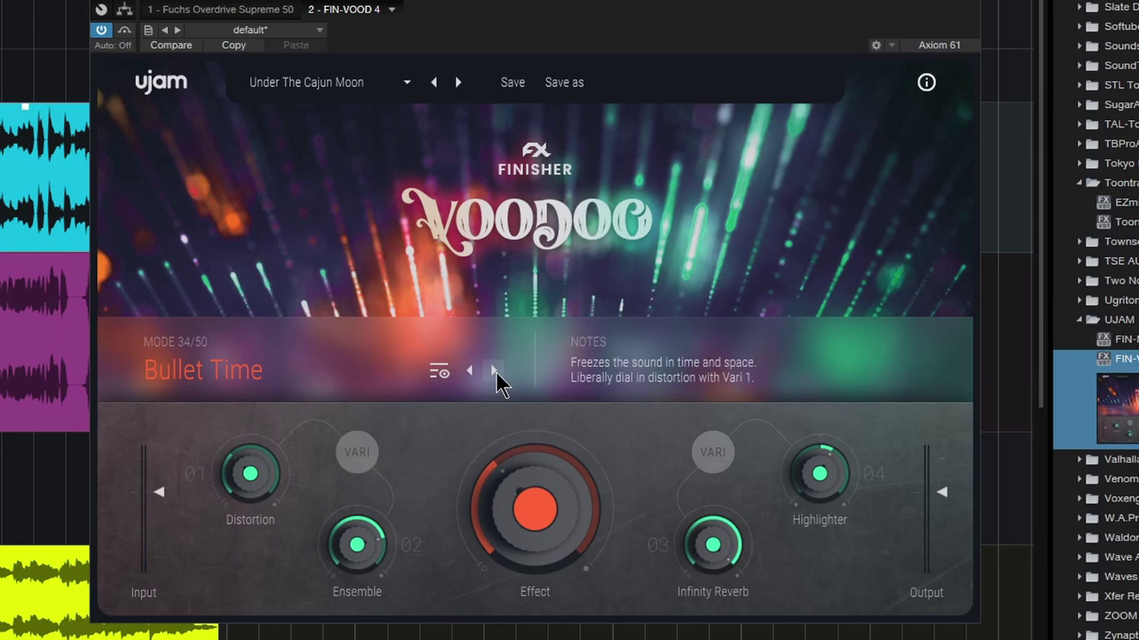
pyautogui.click(495, 374)
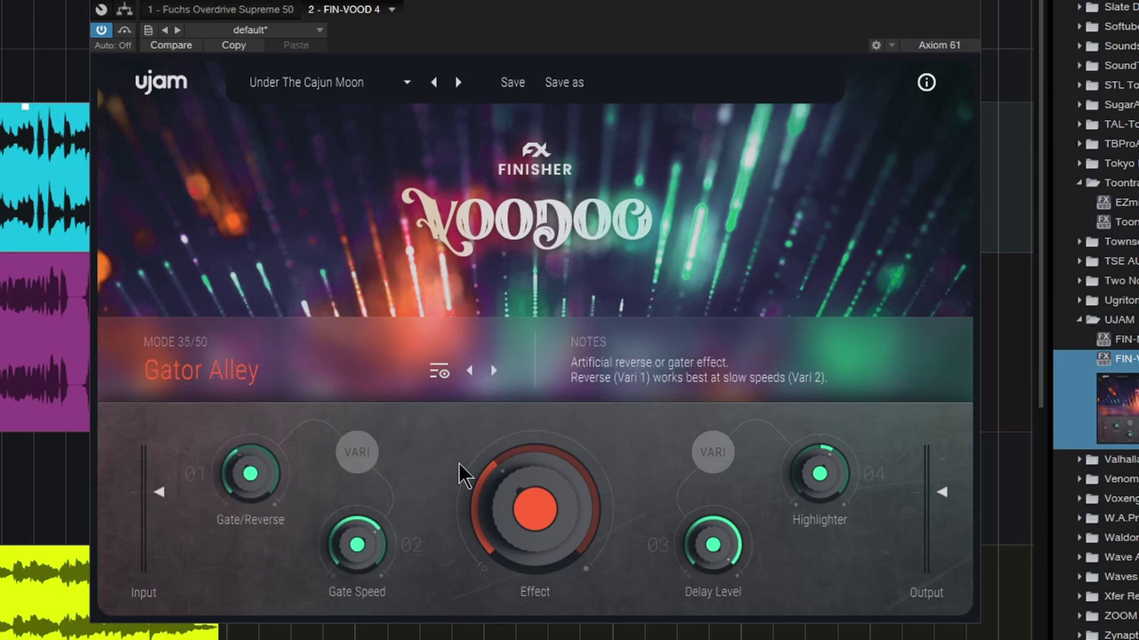
pyautogui.click(496, 373)
pyautogui.click(495, 372)
pyautogui.click(496, 373)
# Step: Adjust Morph EQ in the Gris Gris mode, raise Phaser Tweak and Ambience, and lower Highlighter
pyautogui.moveTo(252, 494)
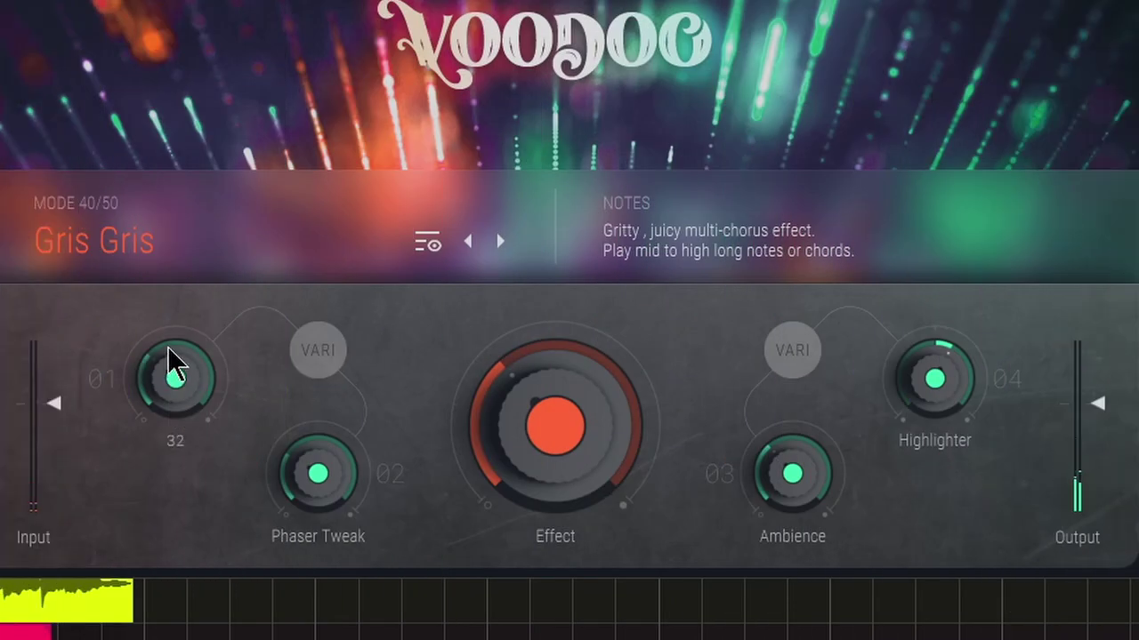
pyautogui.moveTo(172, 374)
pyautogui.mouseDown()
pyautogui.moveTo(172, 417)
pyautogui.moveTo(163, 321)
pyautogui.moveTo(171, 392)
pyautogui.mouseUp()
pyautogui.moveTo(299, 471); pyautogui.dragTo(339, 409)
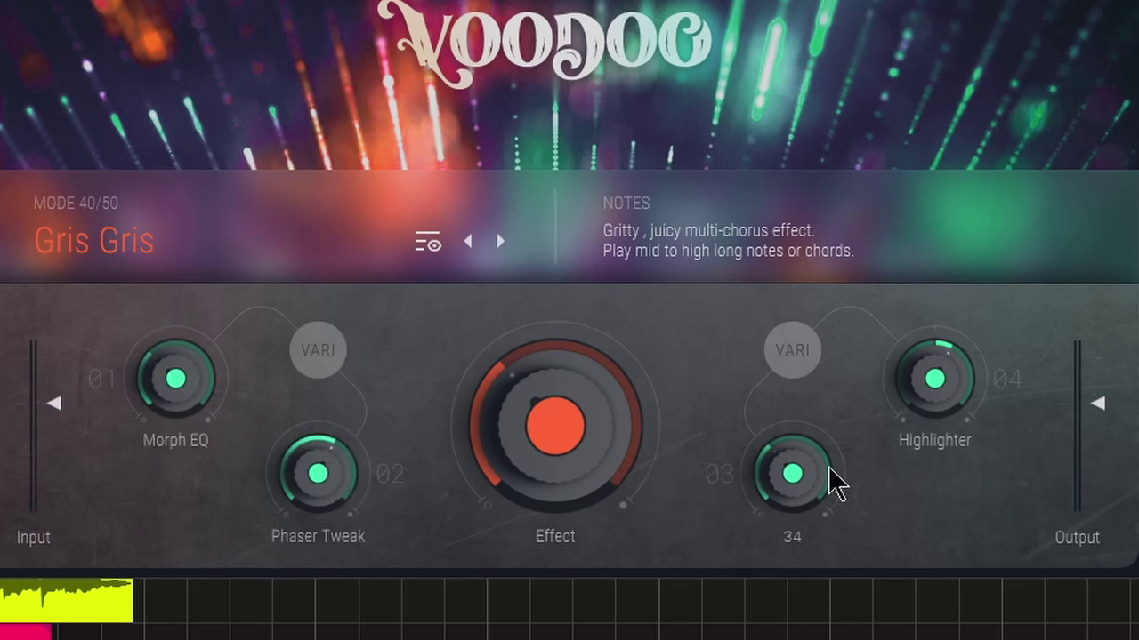
pyautogui.moveTo(834, 483); pyautogui.dragTo(814, 445)
pyautogui.moveTo(950, 364)
pyautogui.mouseDown()
pyautogui.moveTo(958, 457)
pyautogui.moveTo(945, 355)
pyautogui.moveTo(950, 438)
pyautogui.mouseUp()
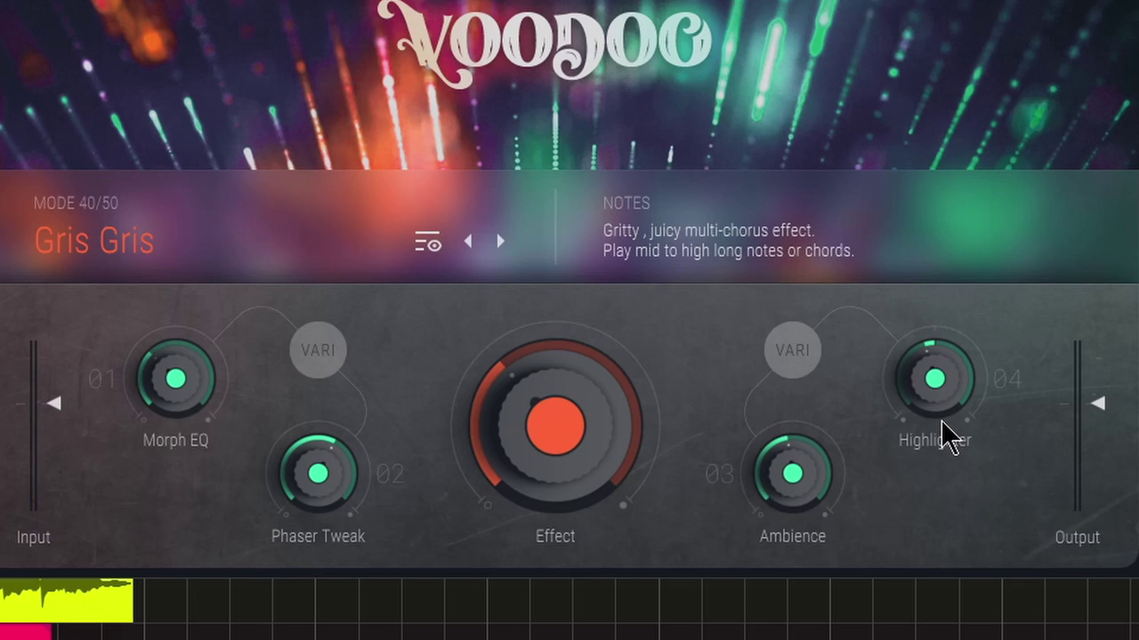
pyautogui.moveTo(935, 396)
pyautogui.mouseDown()
pyautogui.moveTo(932, 365)
pyautogui.moveTo(934, 407)
pyautogui.mouseUp()
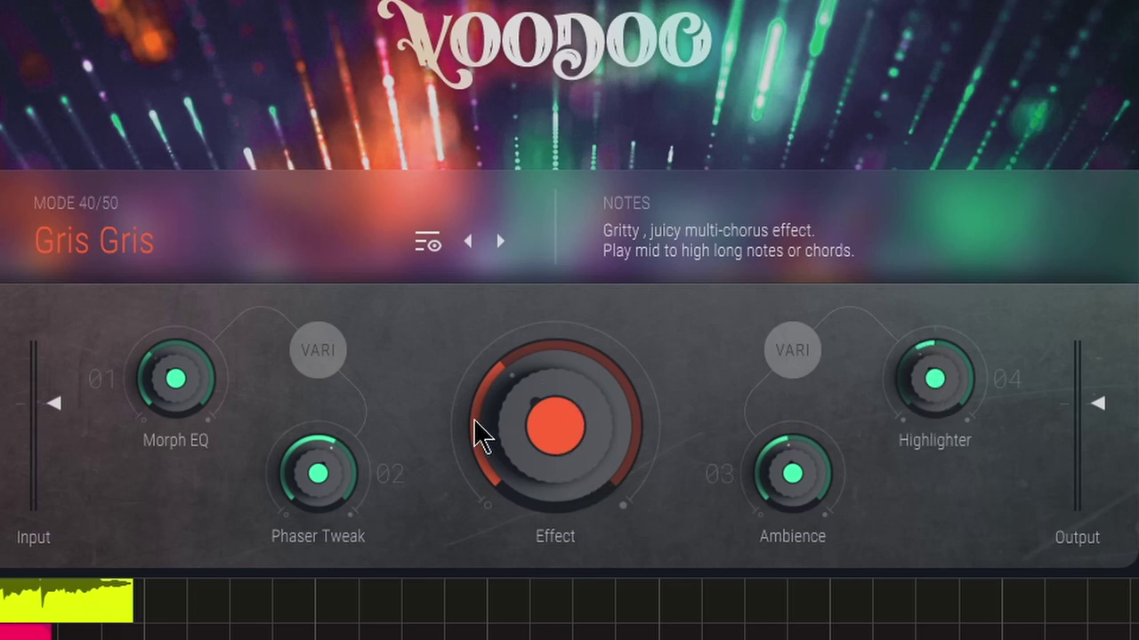
# Step: Sweep the Effect amount up to full and back, stepping ahead from Gris Gris to mode 43 Up In Flanges
pyautogui.moveTo(564, 415)
pyautogui.mouseDown()
pyautogui.moveTo(582, 520)
pyautogui.moveTo(542, 297)
pyautogui.moveTo(555, 534)
pyautogui.moveTo(534, 368)
pyautogui.moveTo(542, 223)
pyautogui.mouseUp()
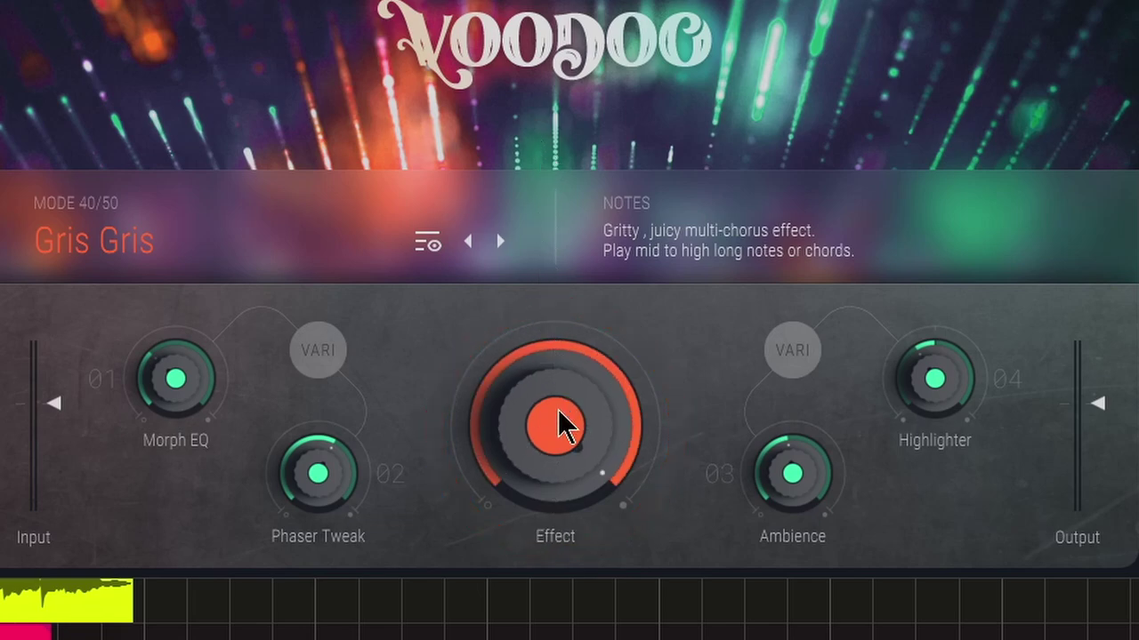
pyautogui.moveTo(562, 414); pyautogui.dragTo(534, 441)
pyautogui.click(502, 242)
pyautogui.click(502, 242)
pyautogui.click(502, 242)
pyautogui.moveTo(508, 356); pyautogui.dragTo(532, 443)
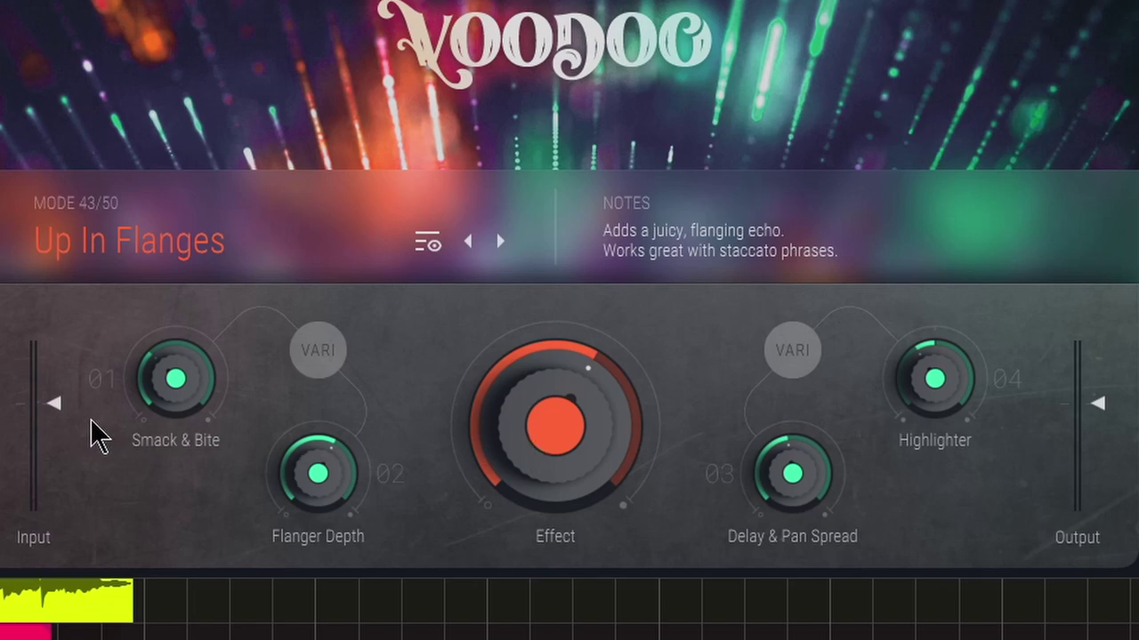
# Step: Try out the plugin's input and output level sliders, leaving both slightly lowered
pyautogui.moveTo(50, 412); pyautogui.dragTo(56, 447)
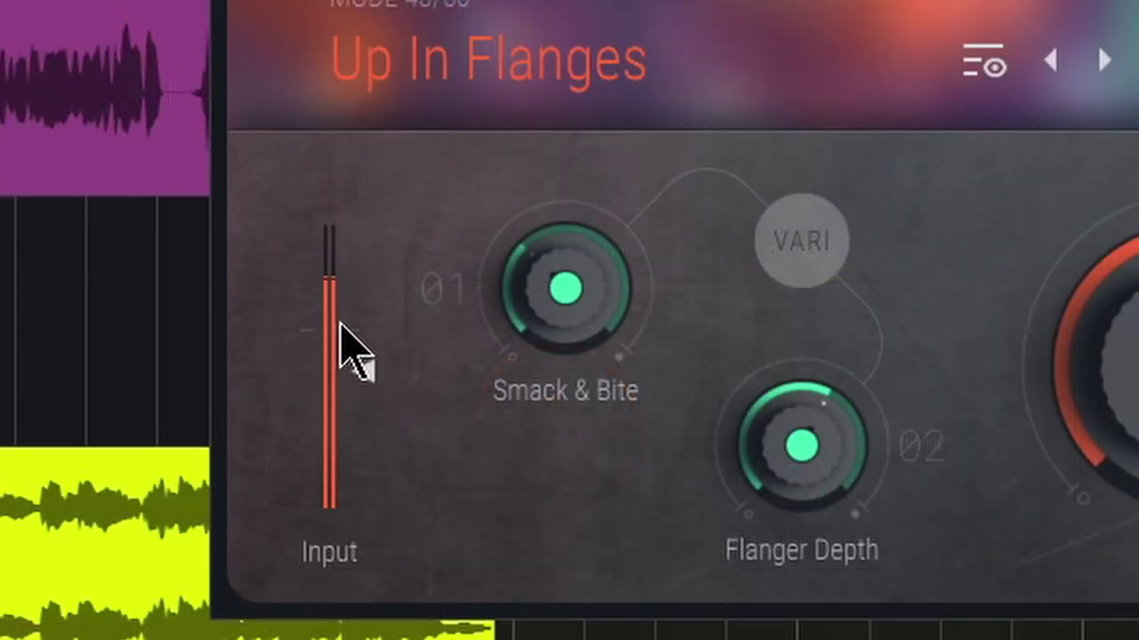
pyautogui.moveTo(355, 368)
pyautogui.mouseDown()
pyautogui.moveTo(363, 342)
pyautogui.moveTo(366, 376)
pyautogui.moveTo(364, 361)
pyautogui.mouseUp()
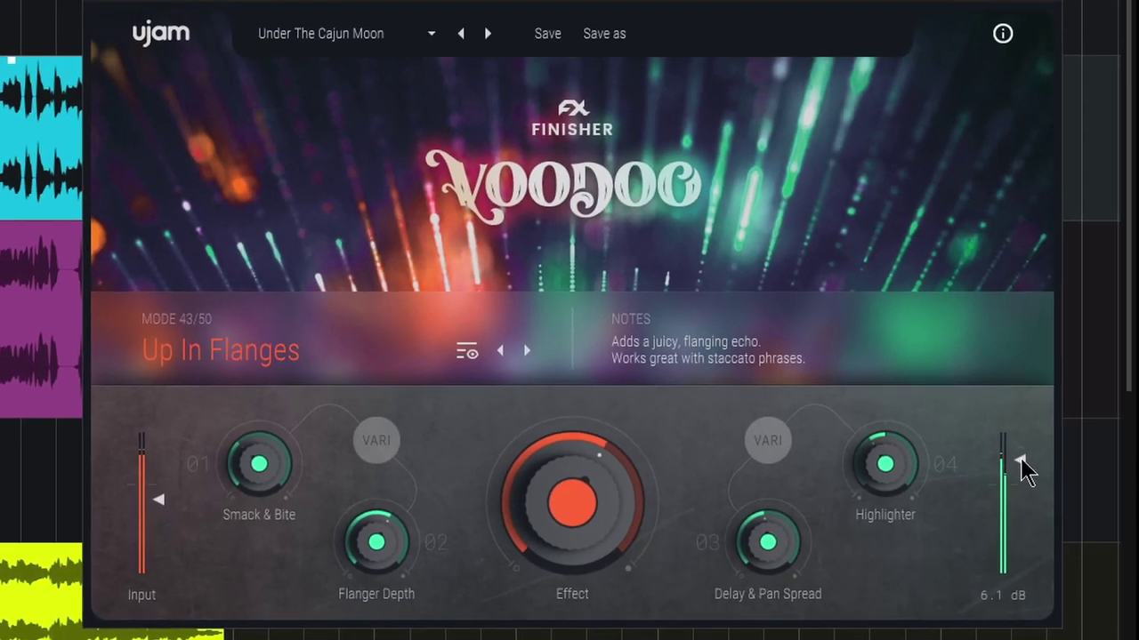
pyautogui.moveTo(1024, 465); pyautogui.dragTo(1021, 509)
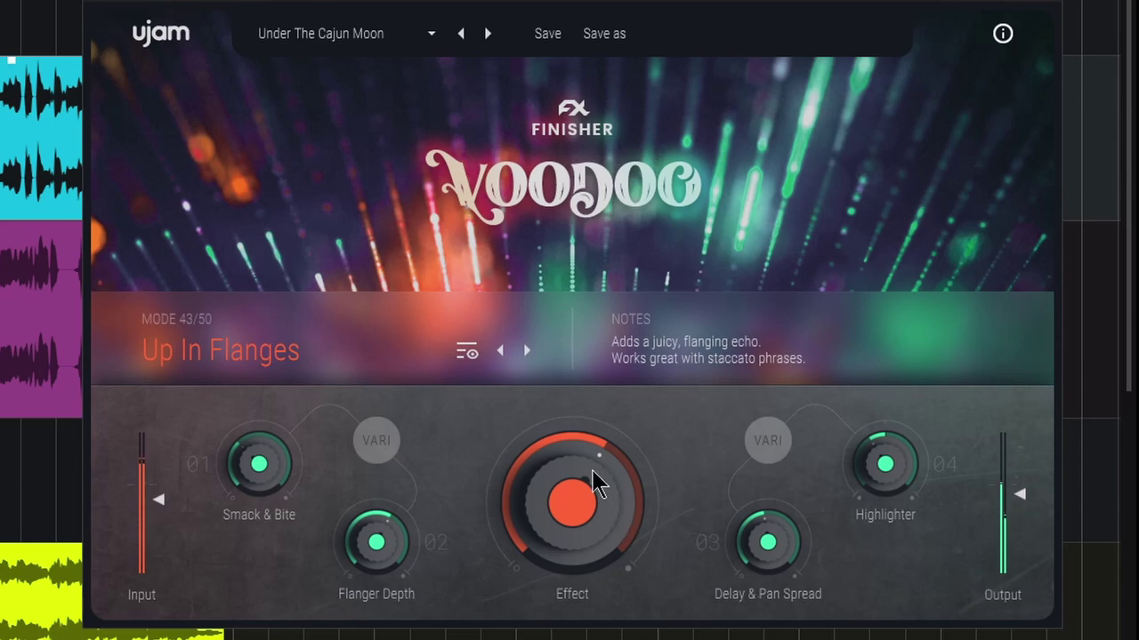
# Step: Raise the Effect amount of Up In Flanges and tweak the Smack & Bite, Flanger Depth and Highlighter knobs
pyautogui.moveTo(595, 477); pyautogui.dragTo(582, 439)
pyautogui.moveTo(266, 457); pyautogui.dragTo(267, 454)
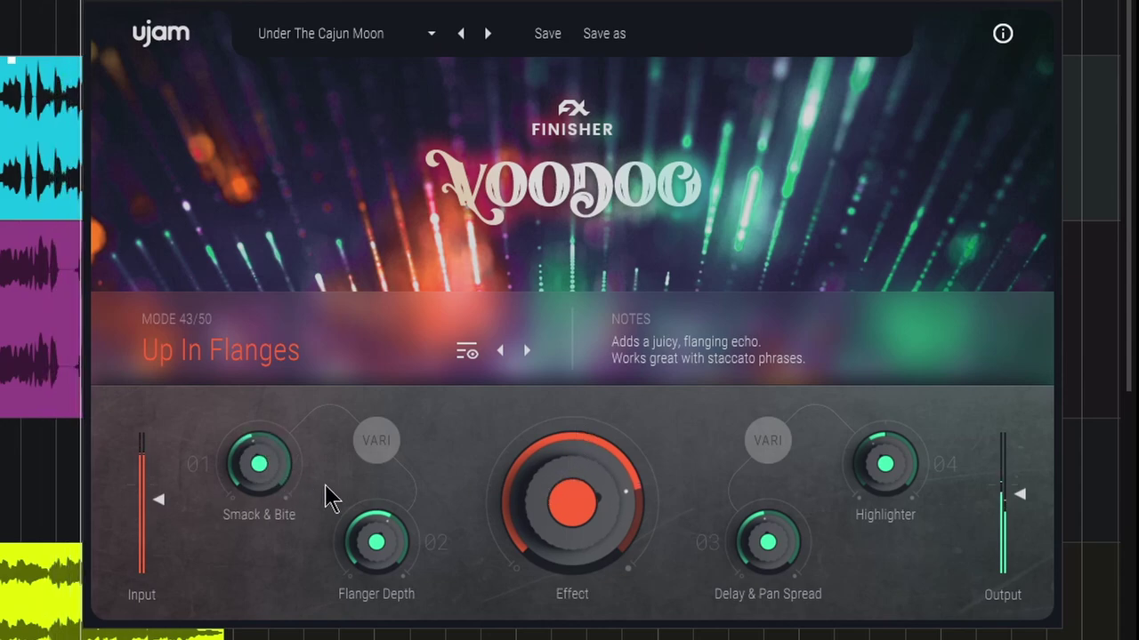
pyautogui.click(375, 532)
pyautogui.moveTo(873, 471)
pyautogui.mouseDown()
pyautogui.moveTo(873, 423)
pyautogui.moveTo(869, 438)
pyautogui.mouseUp()
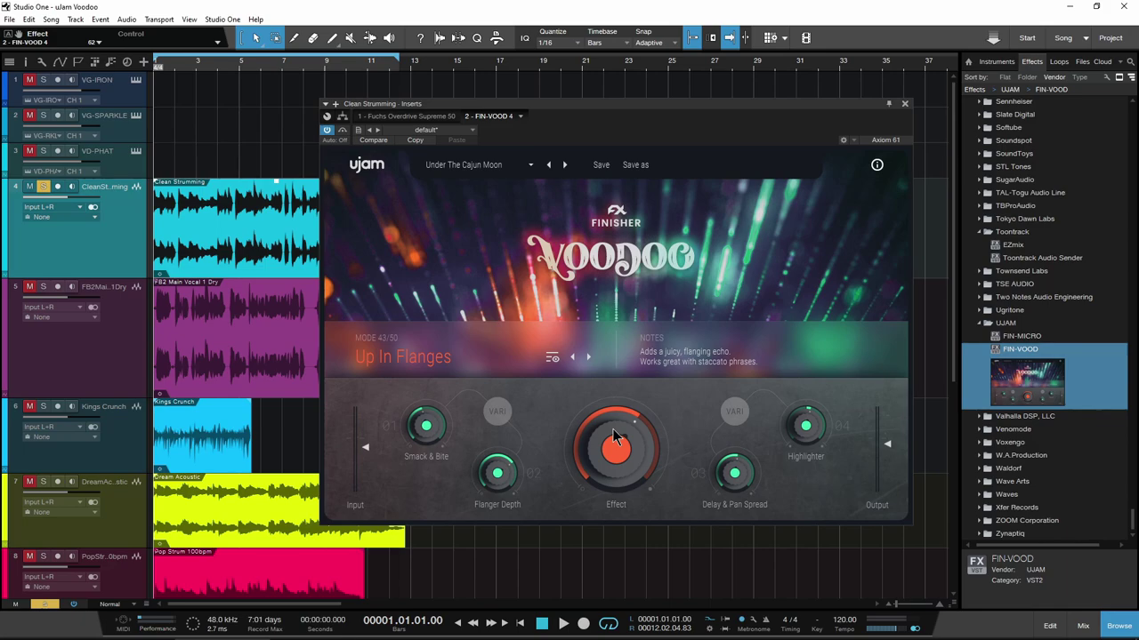
# Step: Check the Clean Strumming insert routing, return to the FIN-VOOD plugin and set Effect to 66
pyautogui.click(341, 118)
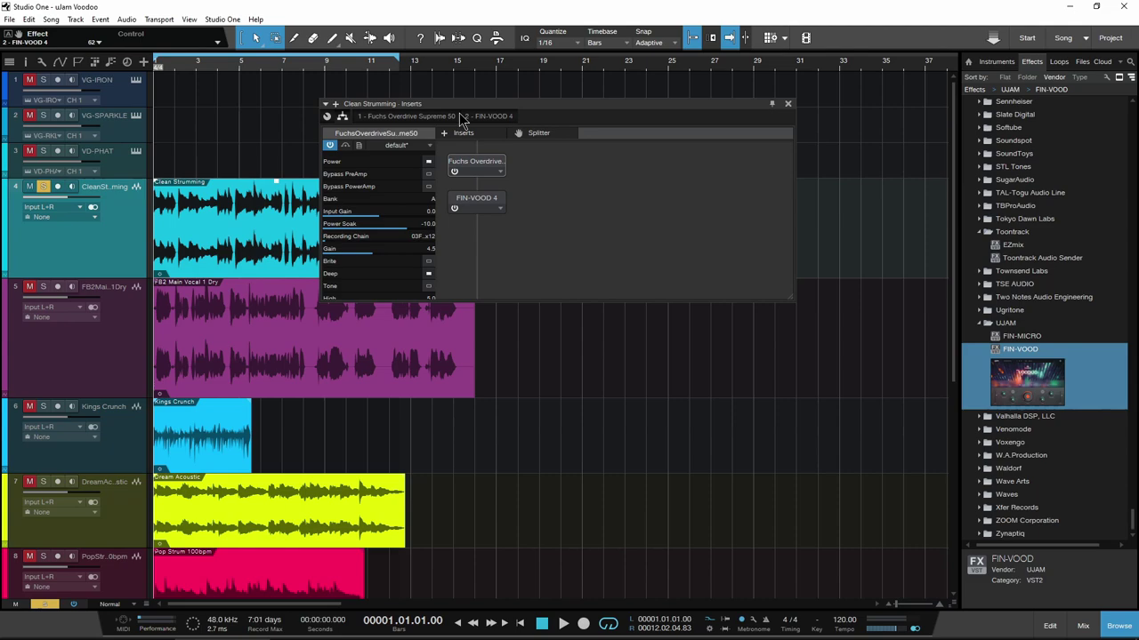
pyautogui.click(487, 118)
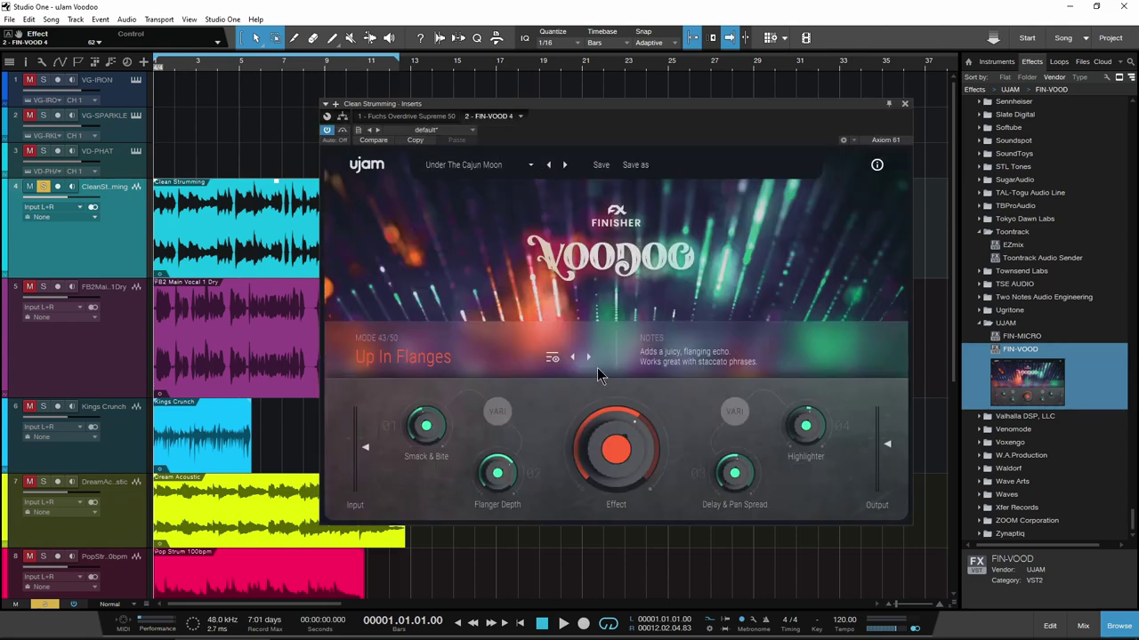
pyautogui.moveTo(592, 415); pyautogui.dragTo(621, 432)
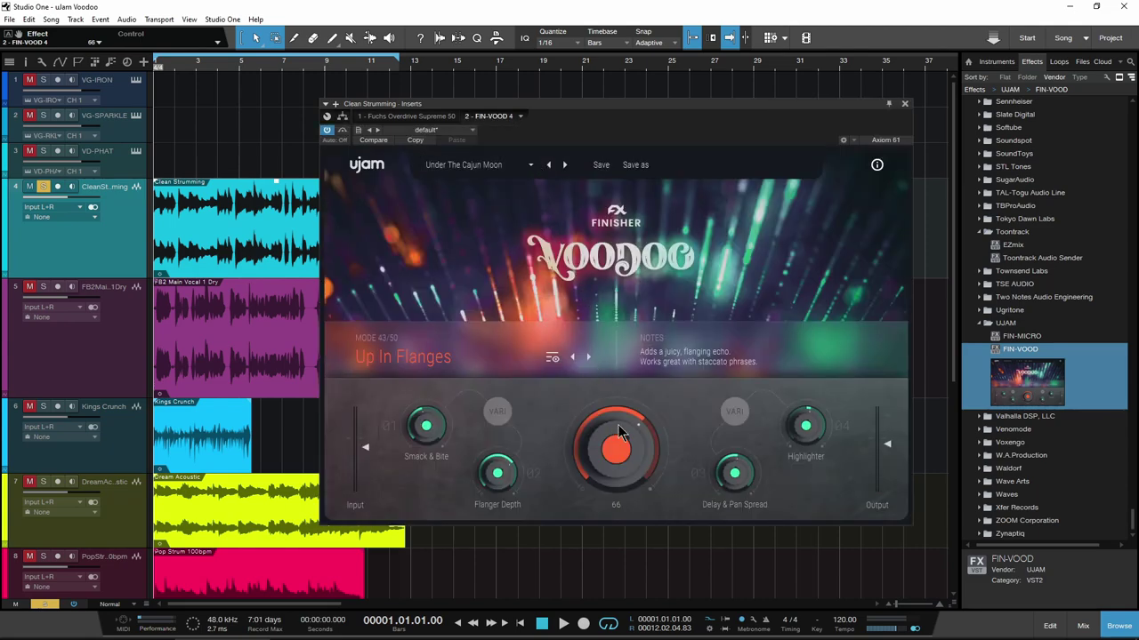
# Step: Close the guitar track's plugin window, solo the FB2 Main Vocal 1 Dry track and open its FIN-VOOD insert beside the tracks
pyautogui.click(904, 105)
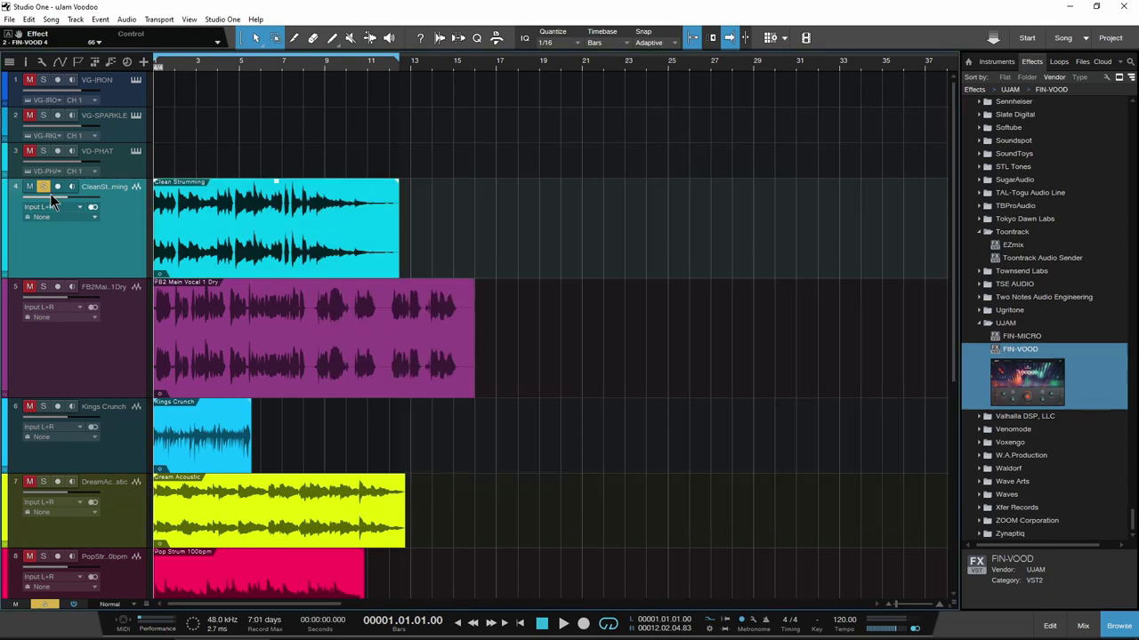
pyautogui.click(235, 361)
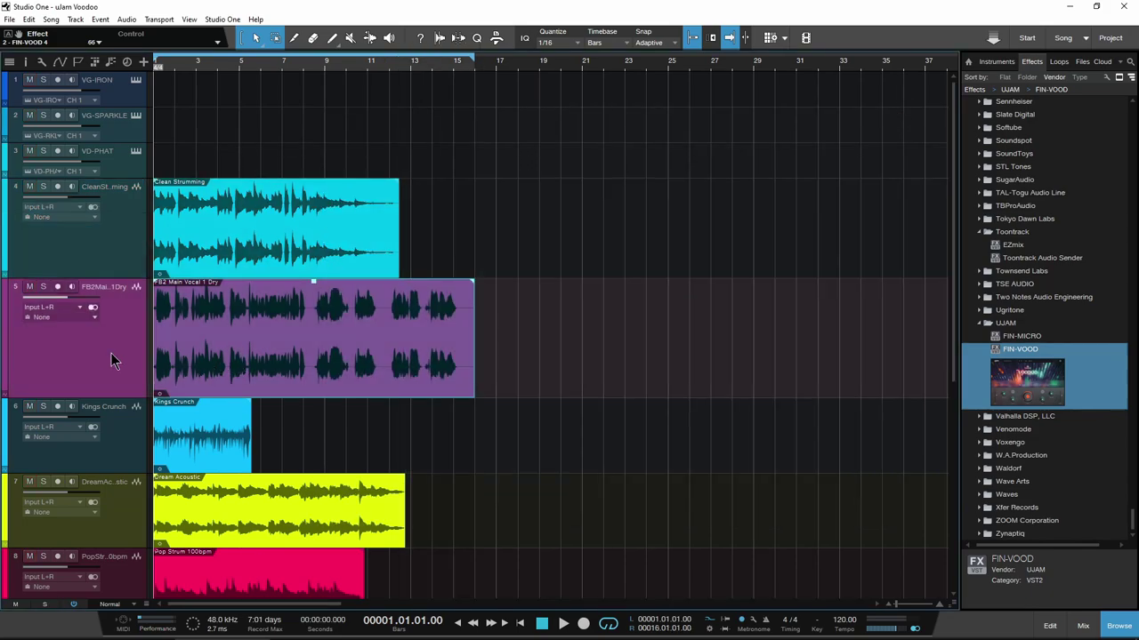
pyautogui.click(42, 287)
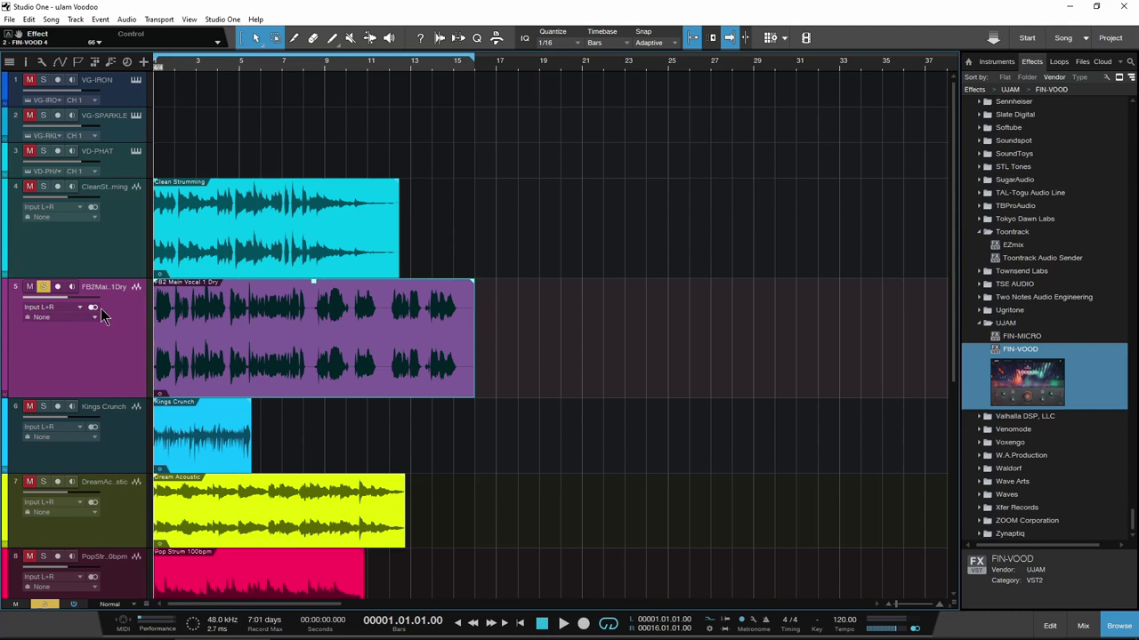
pyautogui.press('F11')
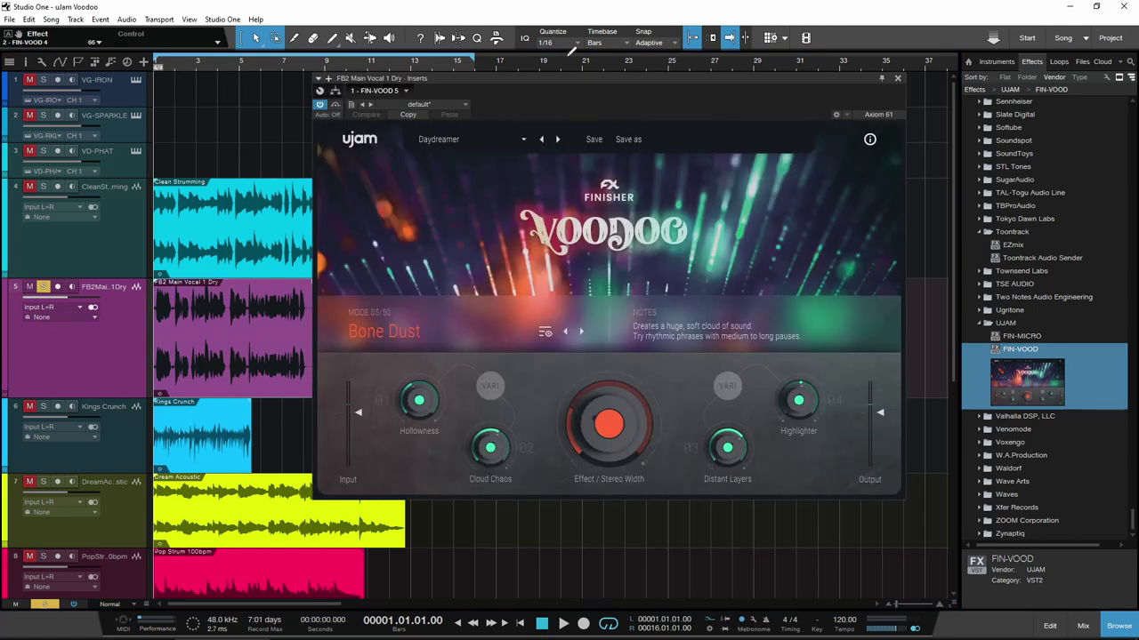
pyautogui.moveTo(551, 92); pyautogui.dragTo(627, 96)
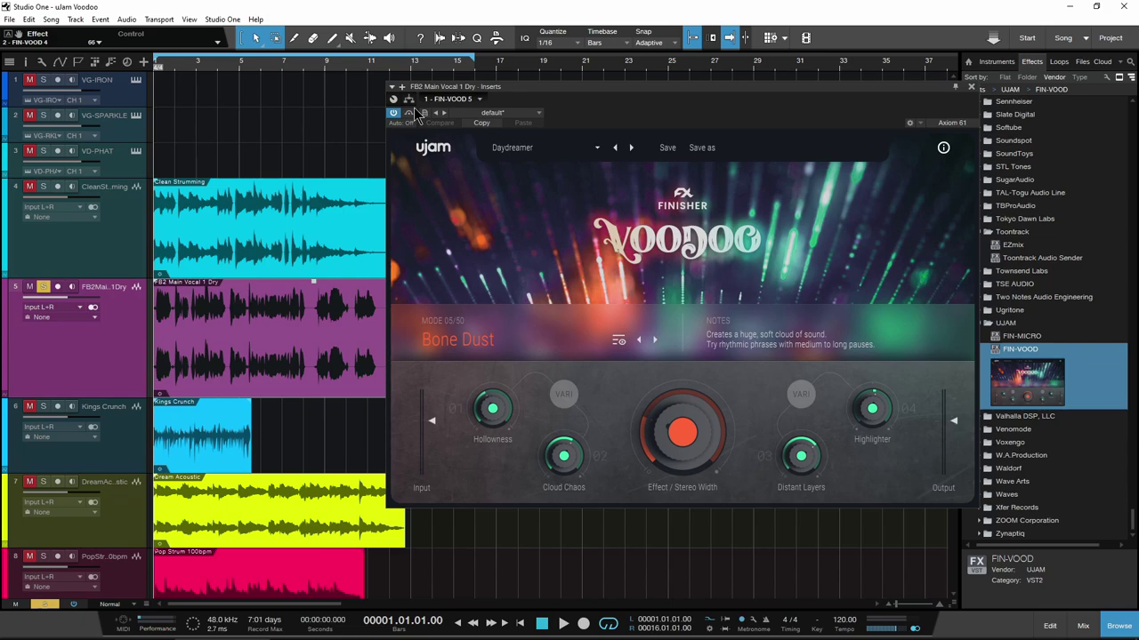
# Step: Play the soloed vocal with Voodoo bypassed and again with the Daydreamer preset active
pyautogui.press('space')
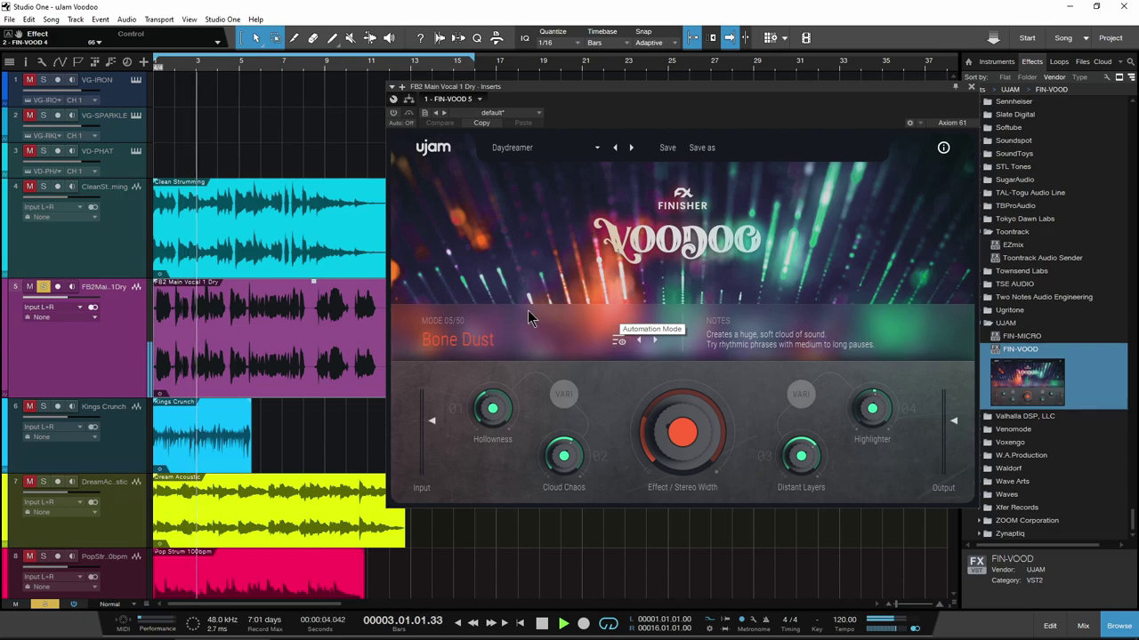
pyautogui.press('space')
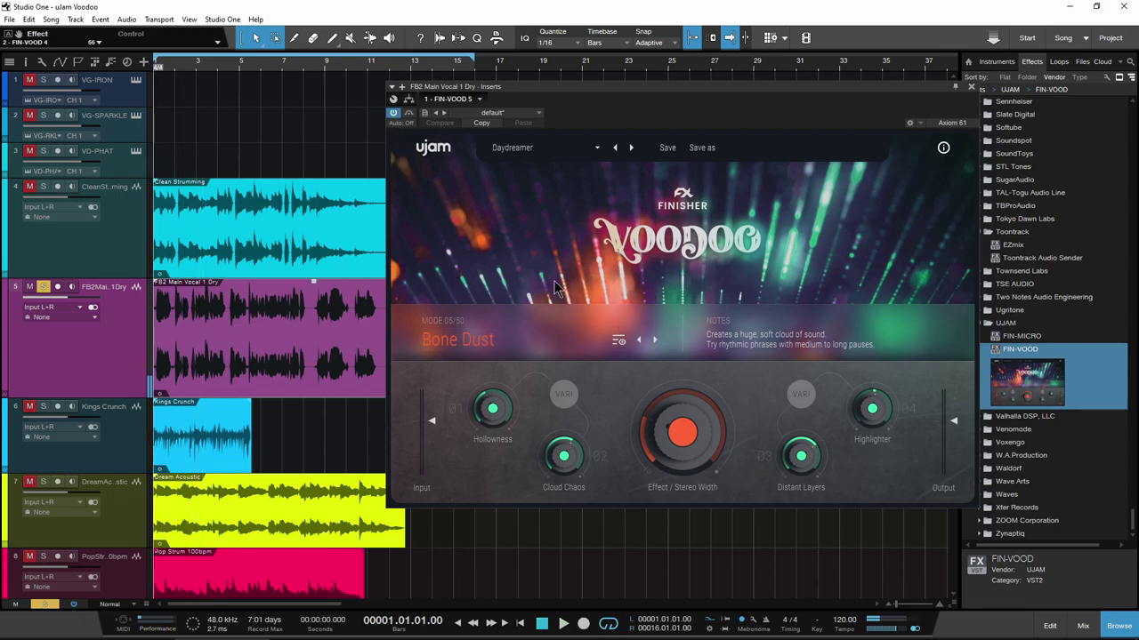
pyautogui.press('space')
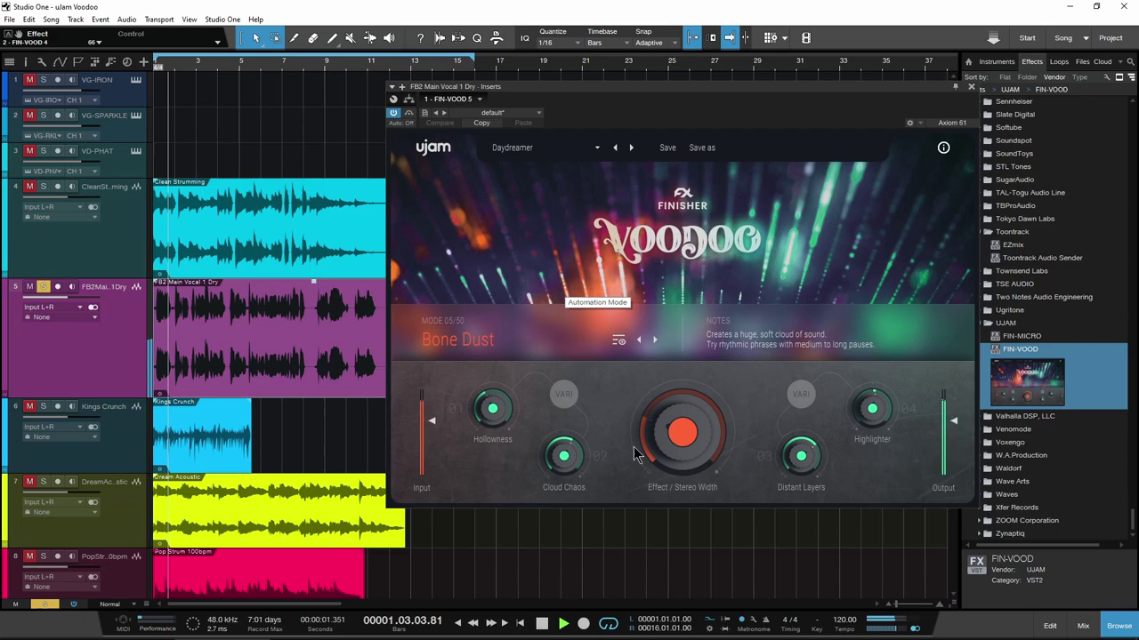
# Step: During vocal playback, lower Cloud Chaos, set Distant Layers to 56 and raise the Effect amount to about 85
pyautogui.click(681, 433)
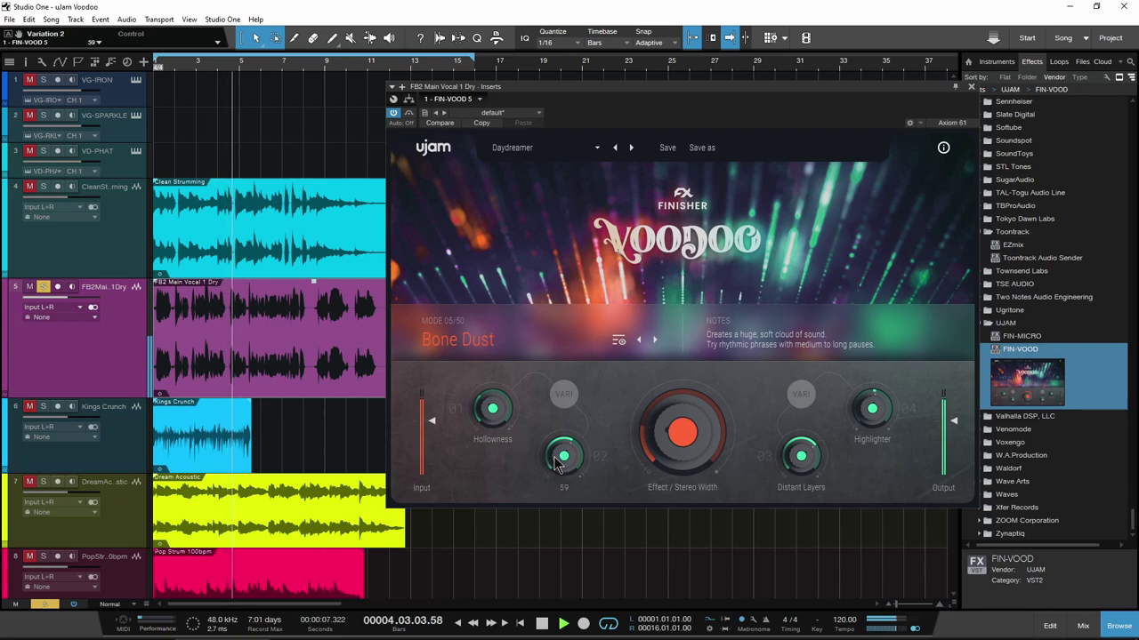
pyautogui.moveTo(554, 458); pyautogui.dragTo(554, 514)
pyautogui.moveTo(561, 458); pyautogui.dragTo(562, 428)
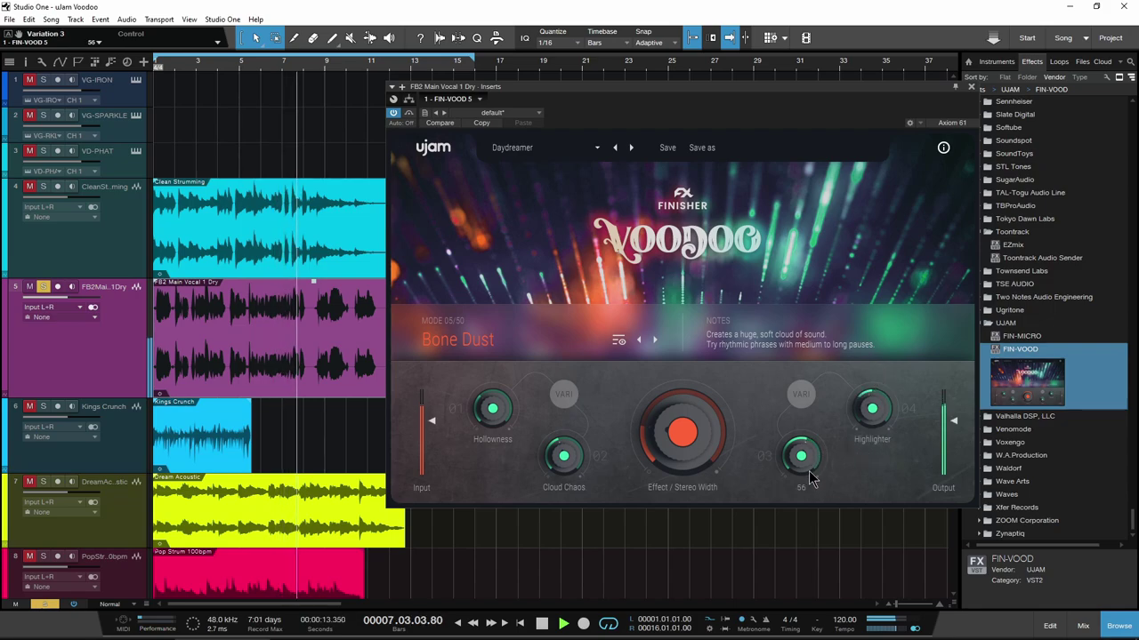
pyautogui.press('space')
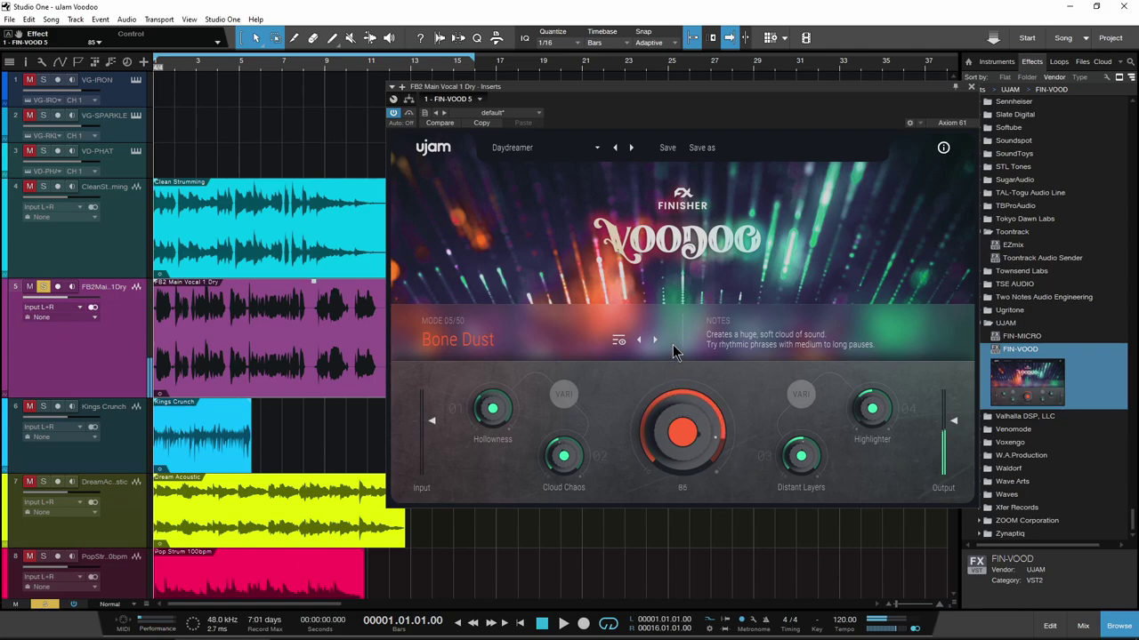
# Step: Bring Bone Dust's Effect amount down to 20 and replay the start of the vocal
pyautogui.moveTo(673, 345); pyautogui.dragTo(657, 443)
pyautogui.press('space')
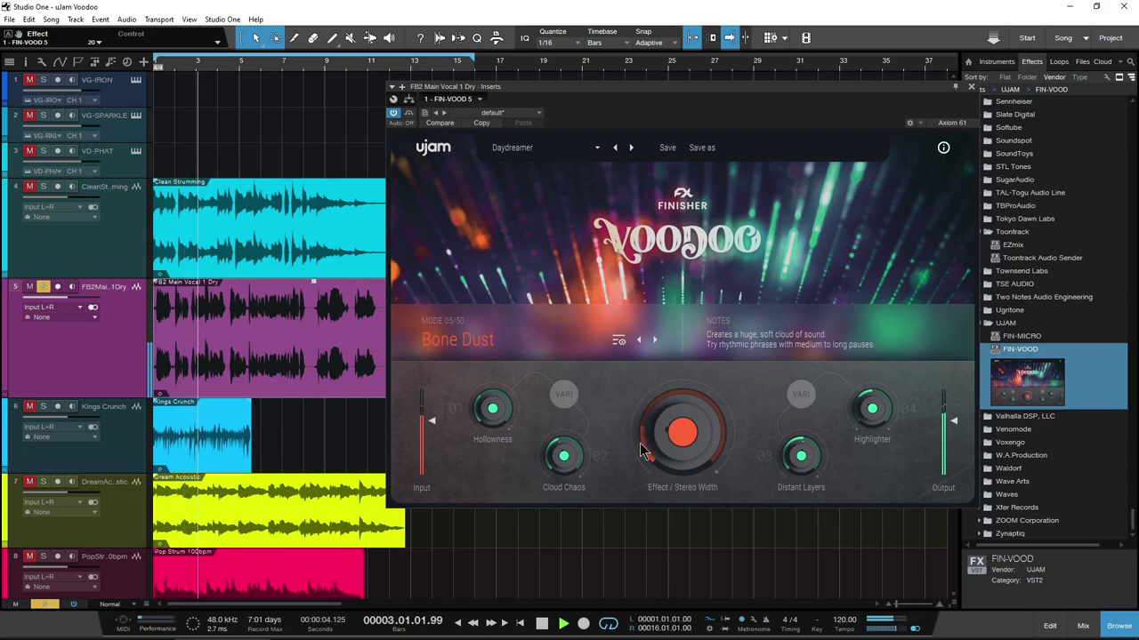
pyautogui.press('space')
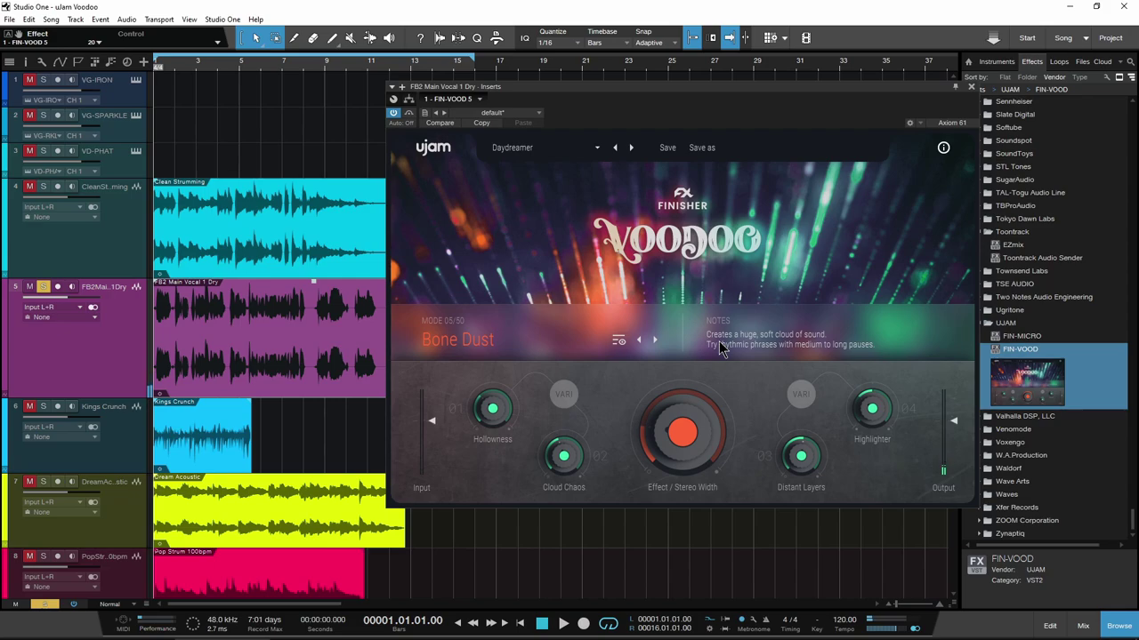
# Step: Switch the solo from the main vocal to the Kings Crunch guitar track
pyautogui.click(41, 287)
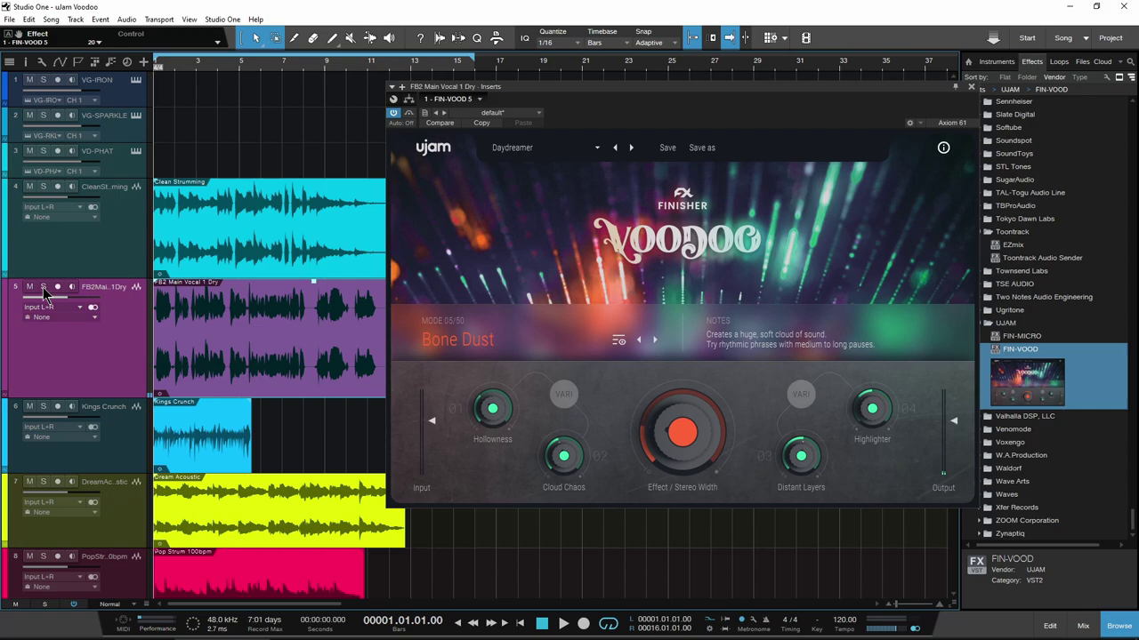
pyautogui.click(200, 452)
pyautogui.click(41, 407)
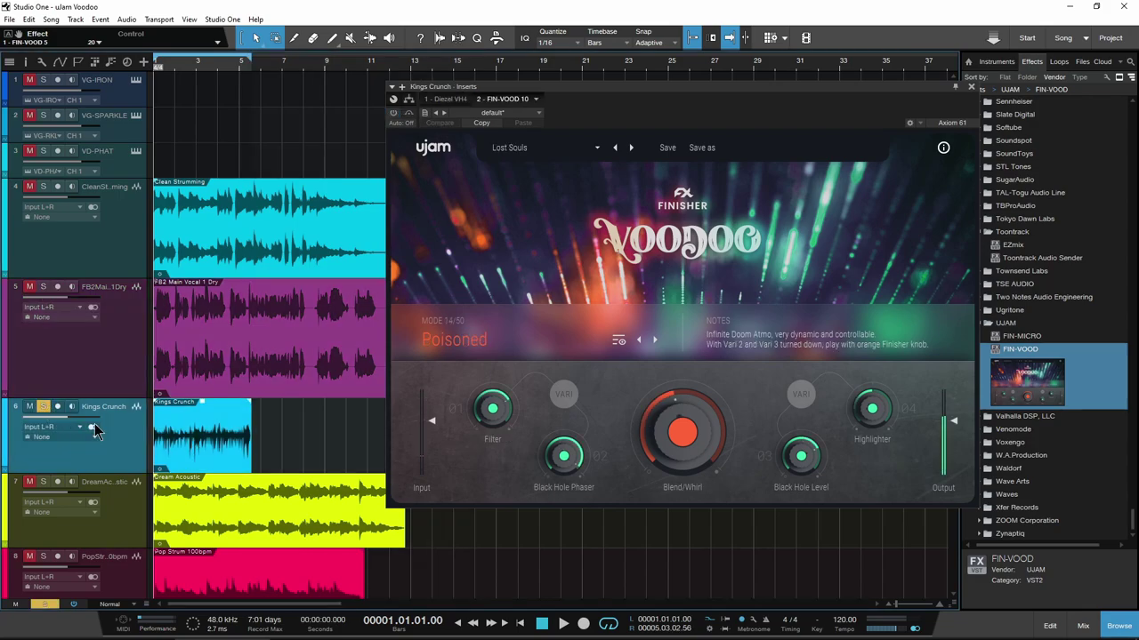
pyautogui.press('p')
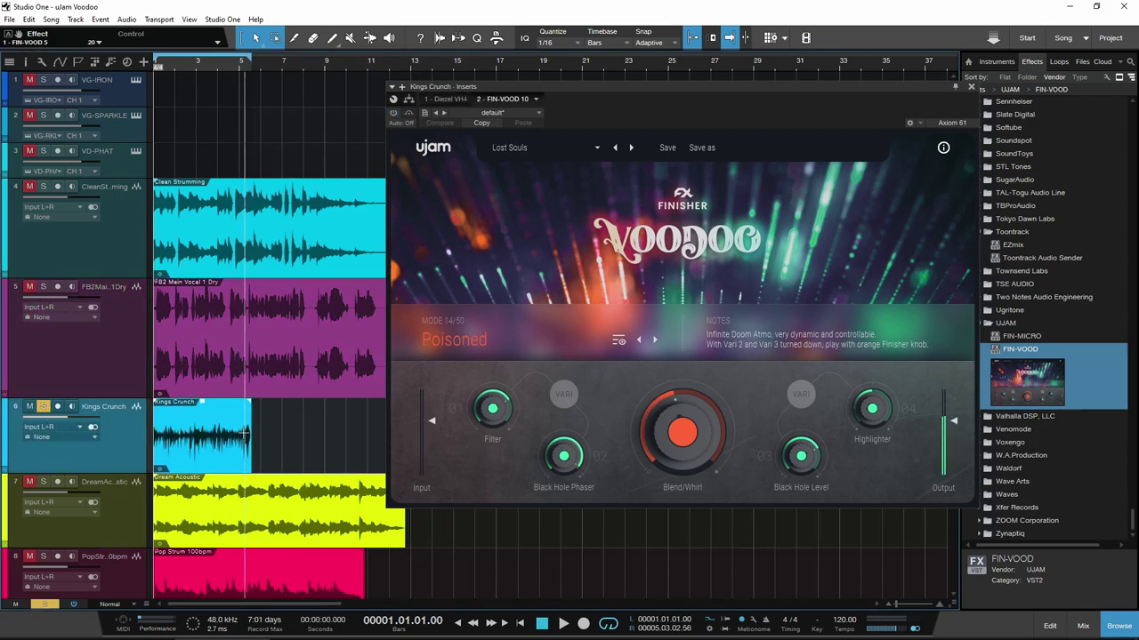
# Step: Bring up Kings Crunch's FIN-VOOD window with the Lost Souls preset and play the track with the plugin bypassed
pyautogui.click(394, 114)
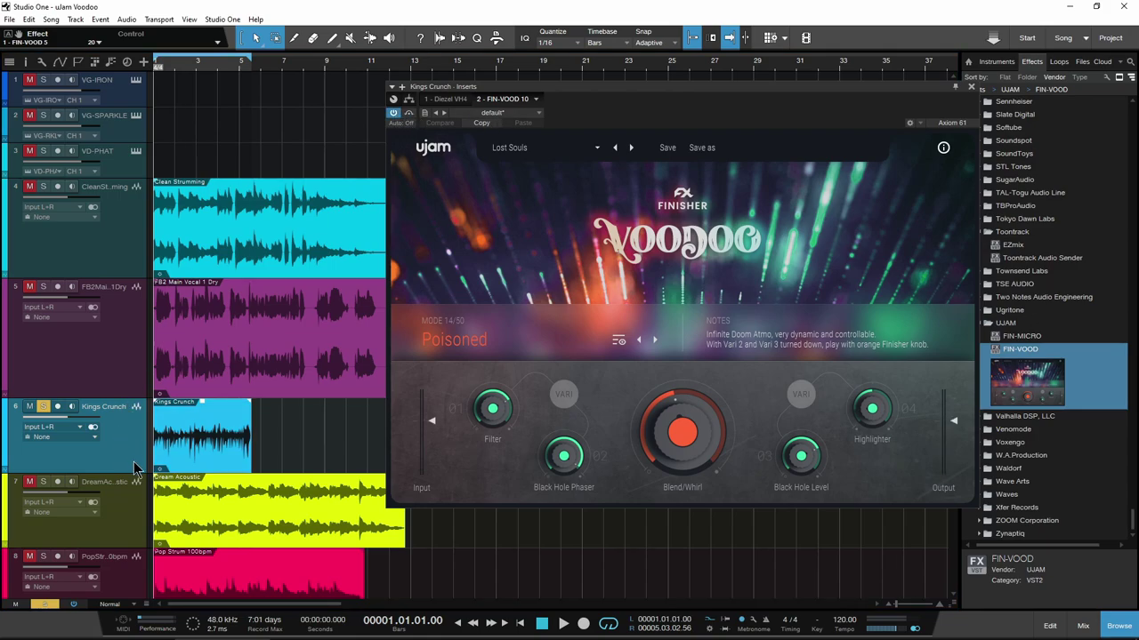
pyautogui.press('F11')
pyautogui.press('F11')
pyautogui.moveTo(636, 98); pyautogui.dragTo(631, 98)
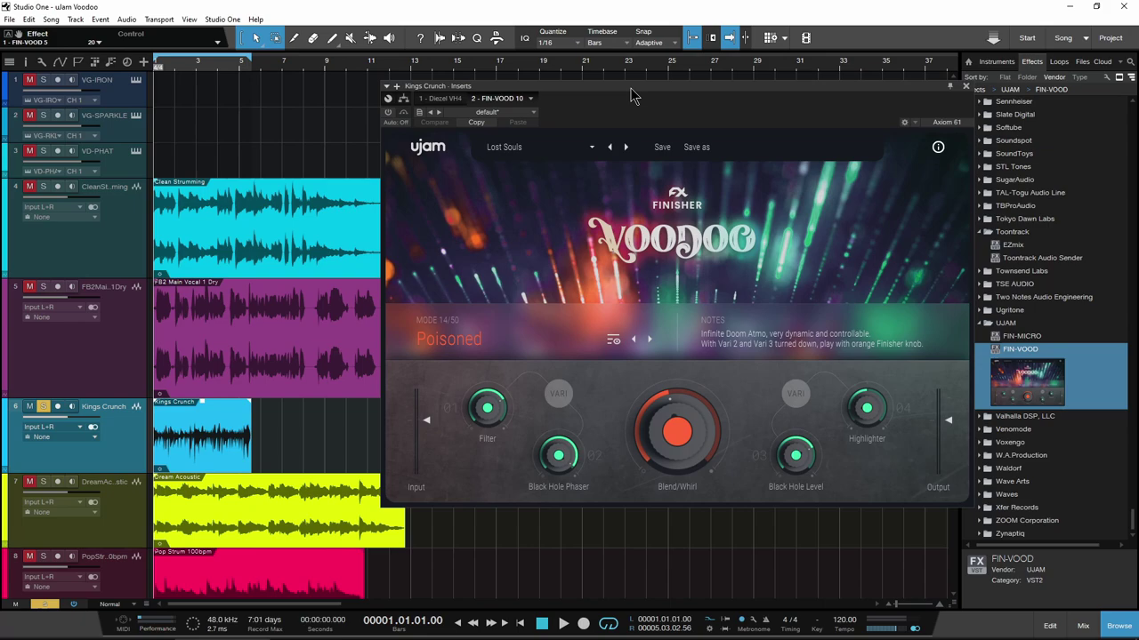
pyautogui.press('space')
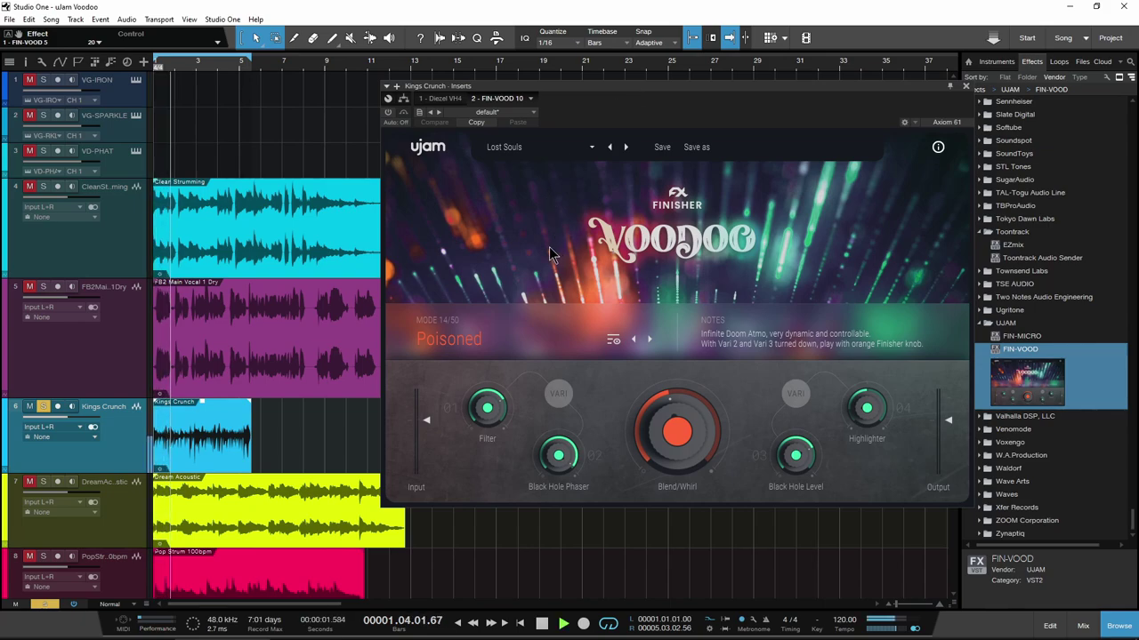
pyautogui.press('space')
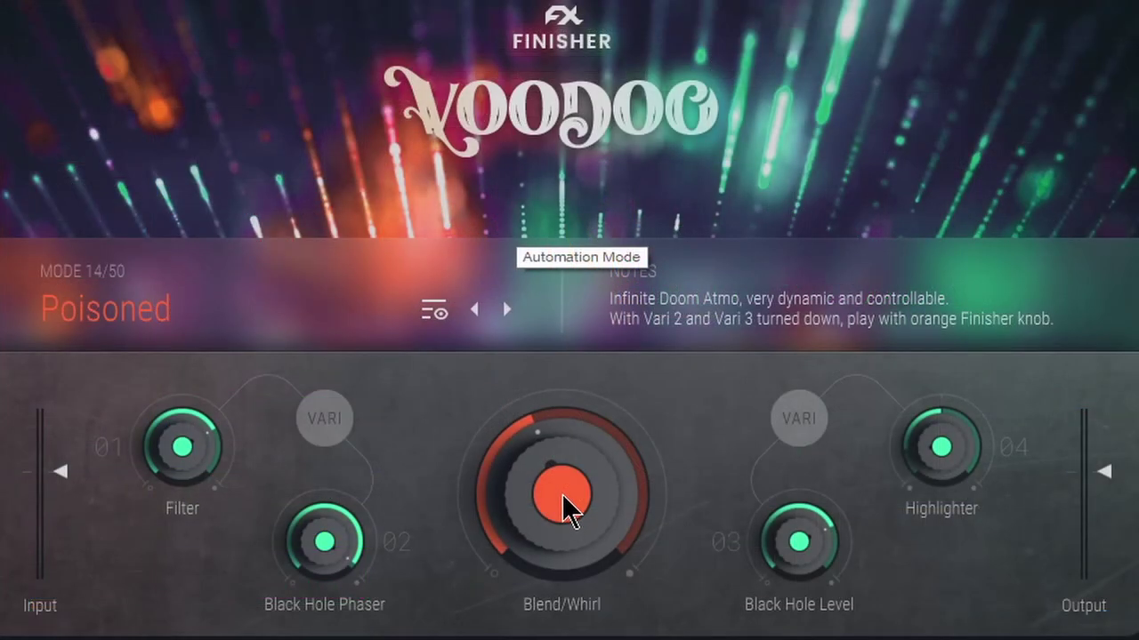
# Step: Sweep Poisoned's Blend/Whirl up and down to 45 while playing, slightly lowering the Filter and Black Hole Level knobs
pyautogui.moveTo(561, 494)
pyautogui.mouseDown()
pyautogui.moveTo(543, 563)
pyautogui.moveTo(542, 476)
pyautogui.mouseUp()
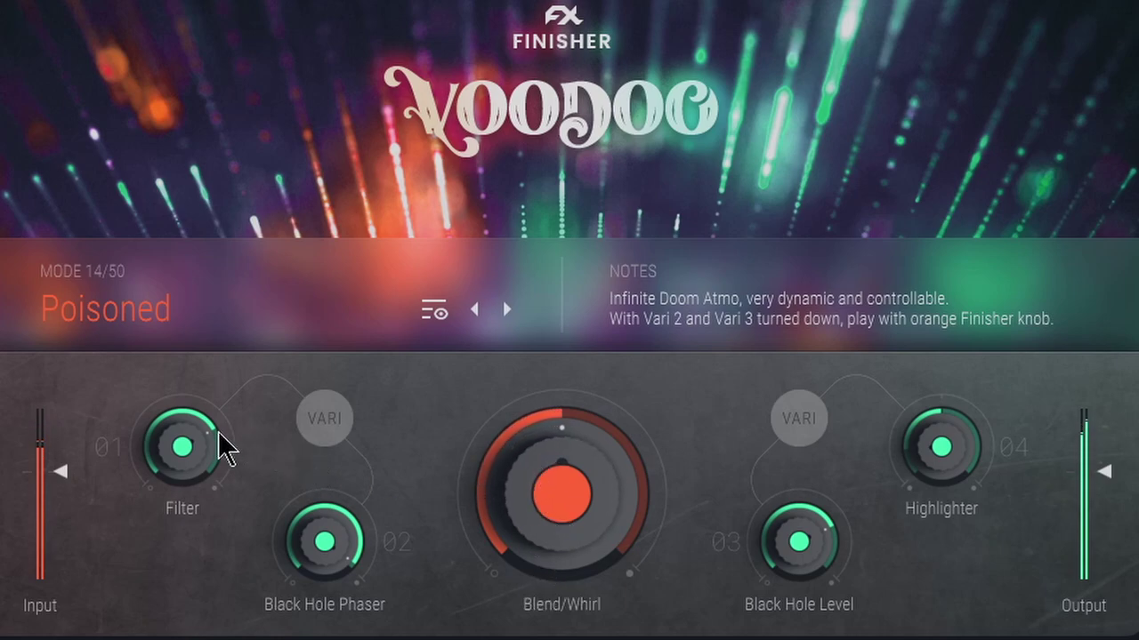
pyautogui.moveTo(961, 470)
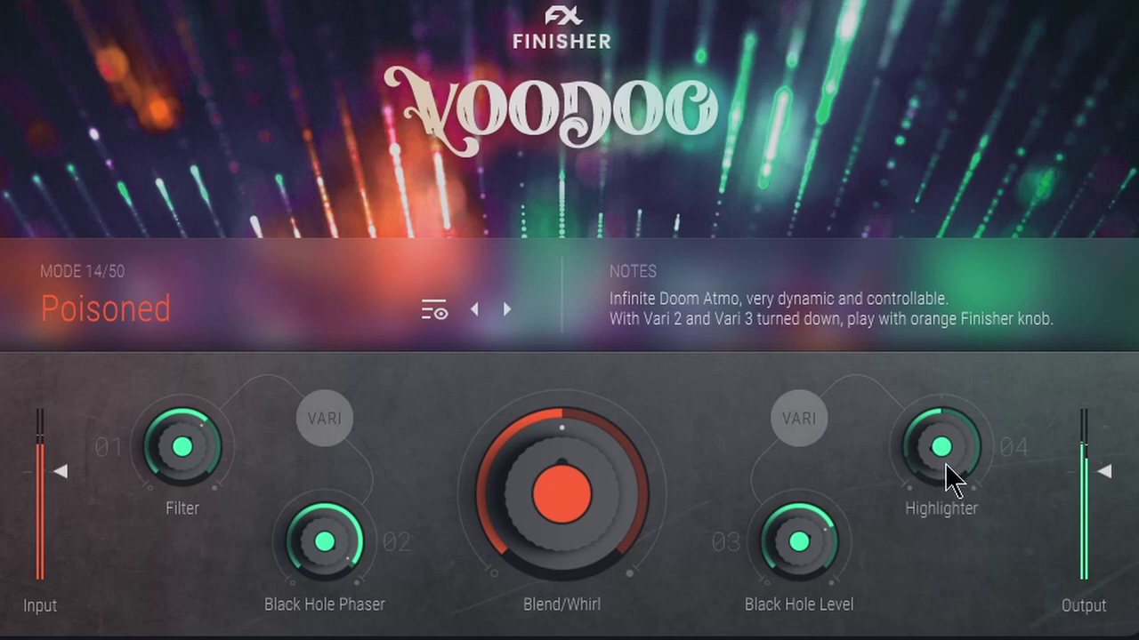
pyautogui.moveTo(830, 526); pyautogui.dragTo(817, 549)
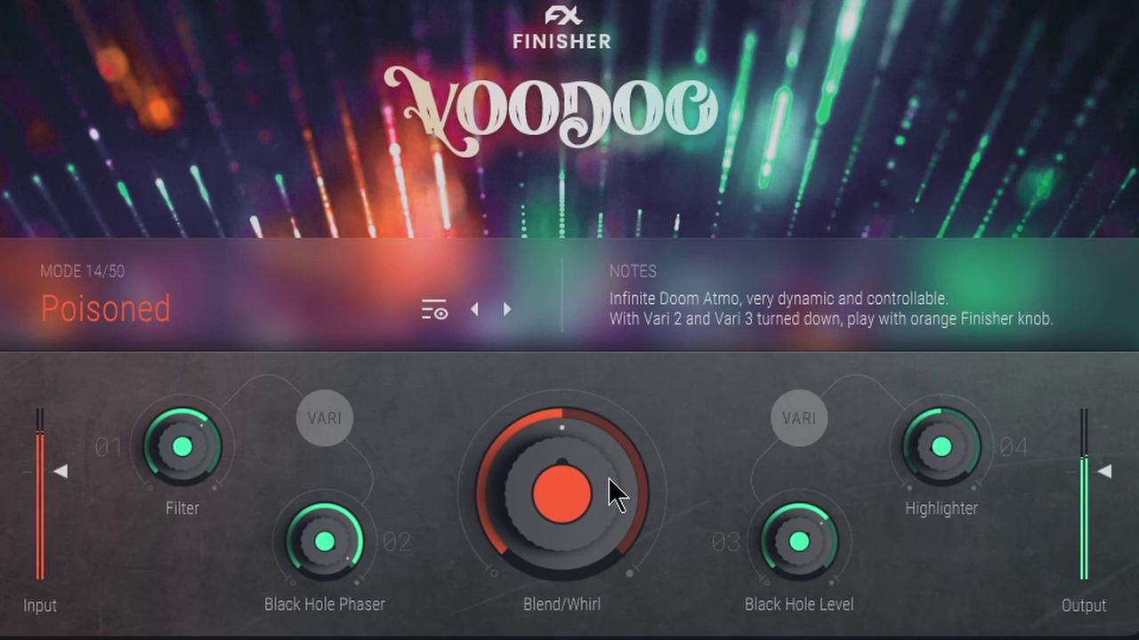
pyautogui.moveTo(585, 449); pyautogui.dragTo(530, 393)
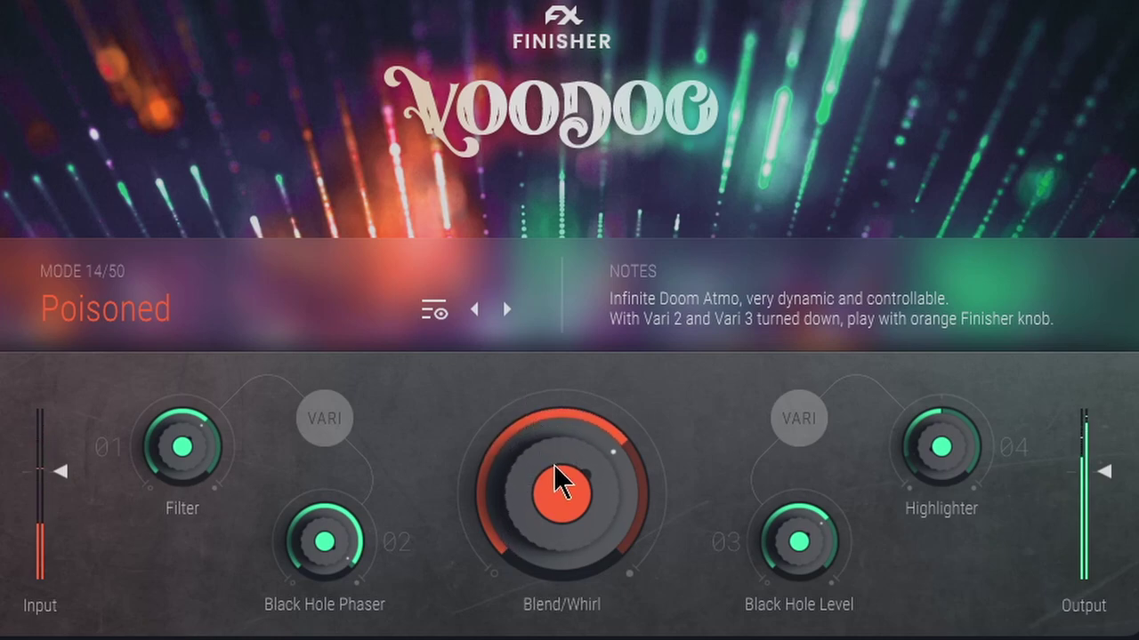
pyautogui.moveTo(555, 466); pyautogui.dragTo(548, 535)
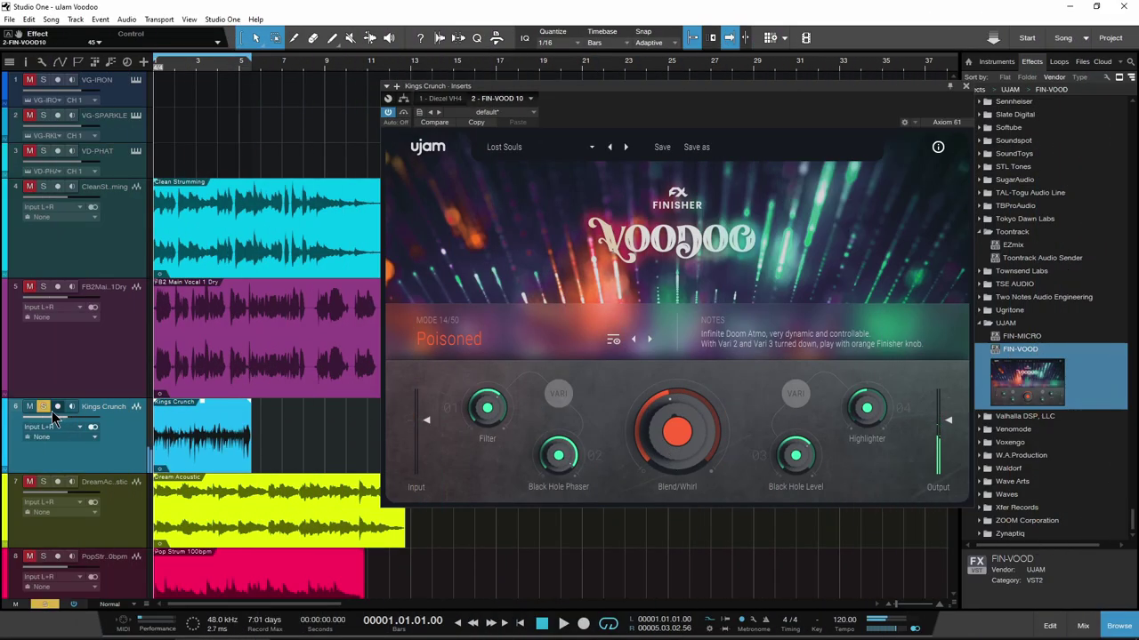
# Step: Unsolo Kings Crunch, select the Dream Acoustic track and open its FIN-VOOD insert with the Hearing Win preset
pyautogui.click(43, 407)
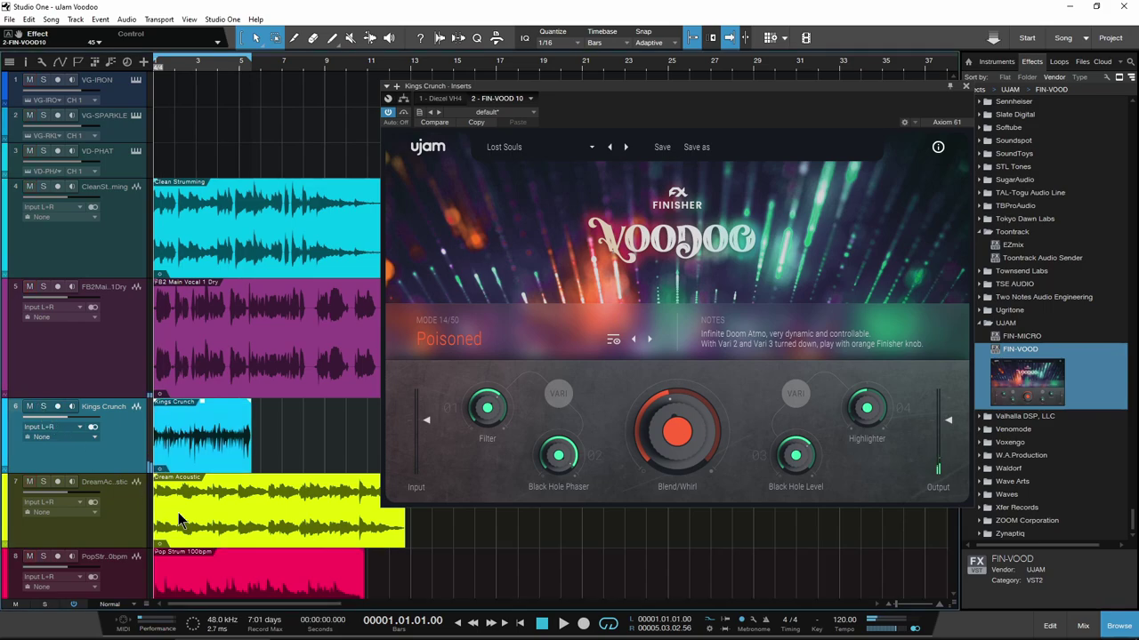
pyautogui.click(178, 512)
pyautogui.click(98, 507)
pyautogui.press('Escape')
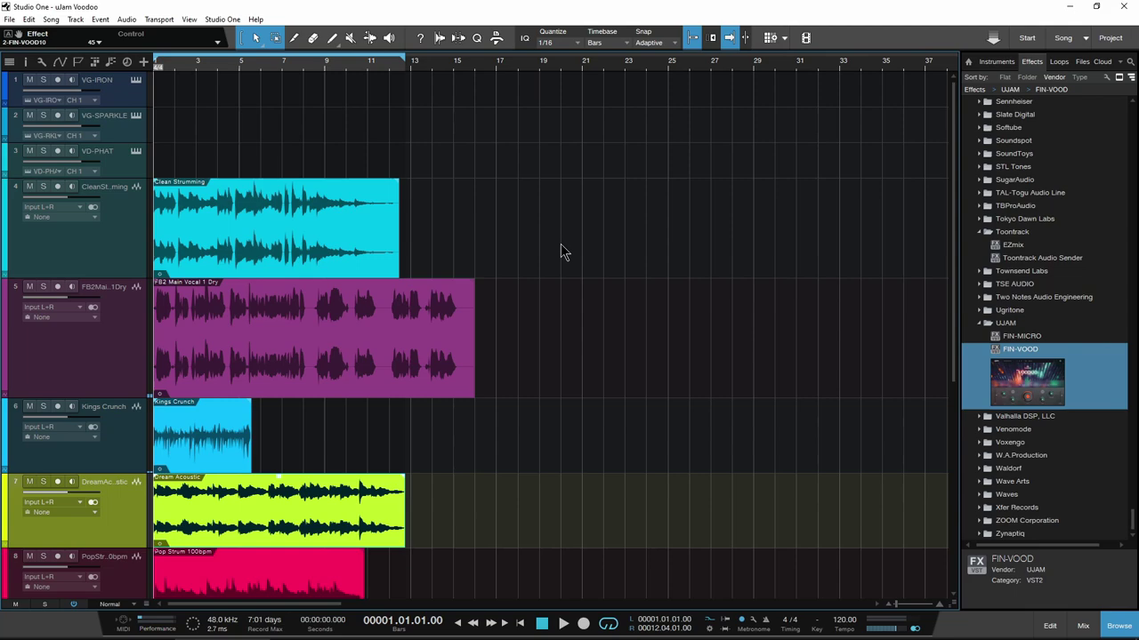
pyautogui.press('F11')
pyautogui.moveTo(614, 88); pyautogui.dragTo(589, 86)
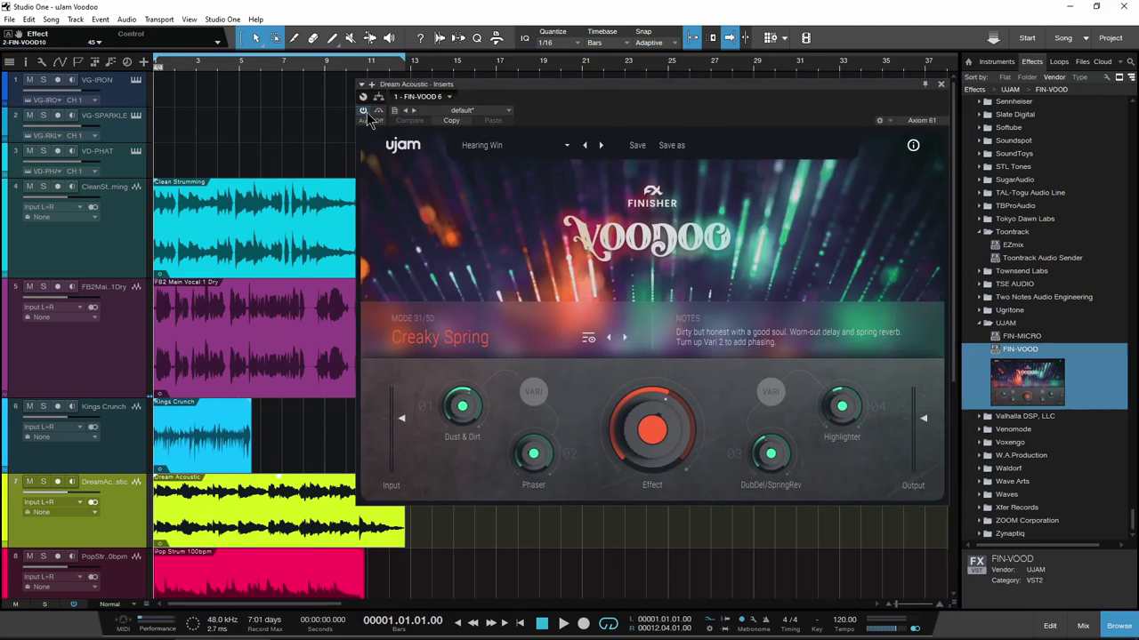
# Step: Solo Dream Acoustic, play it with Voodoo bypassed and switch the plugin on during playback
pyautogui.press('s')
pyautogui.press('space')
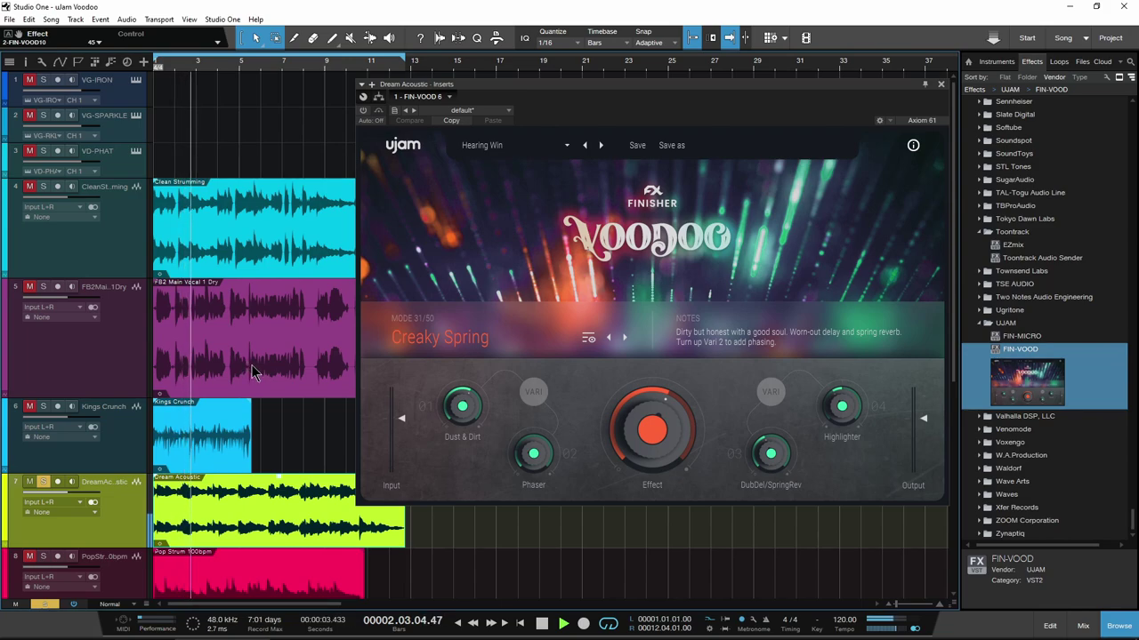
pyautogui.click(362, 110)
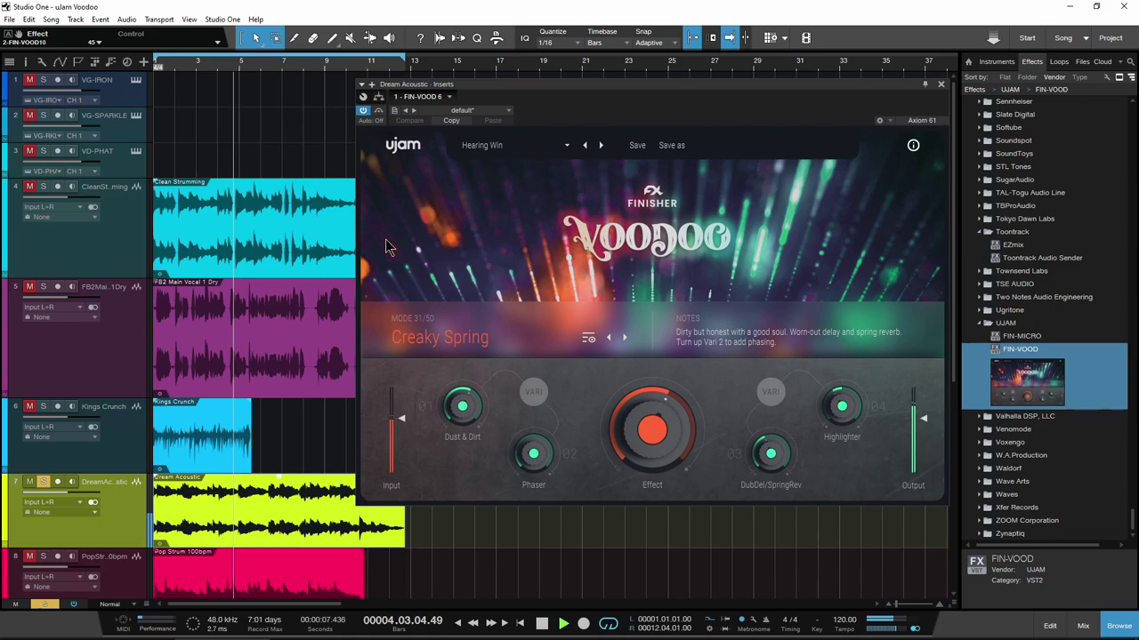
# Step: Set Creaky Spring's Effect to 53, Dust & Dirt to 33 and Phaser to 35 while Dream Acoustic plays
pyautogui.moveTo(646, 415); pyautogui.dragTo(648, 425)
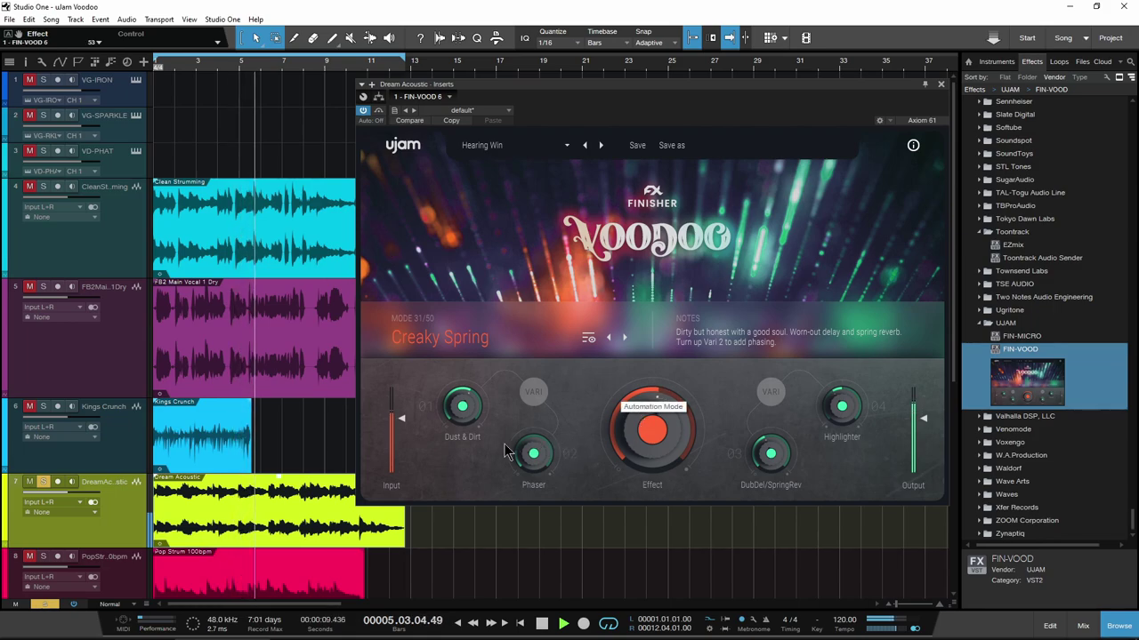
pyautogui.moveTo(462, 406); pyautogui.dragTo(459, 443)
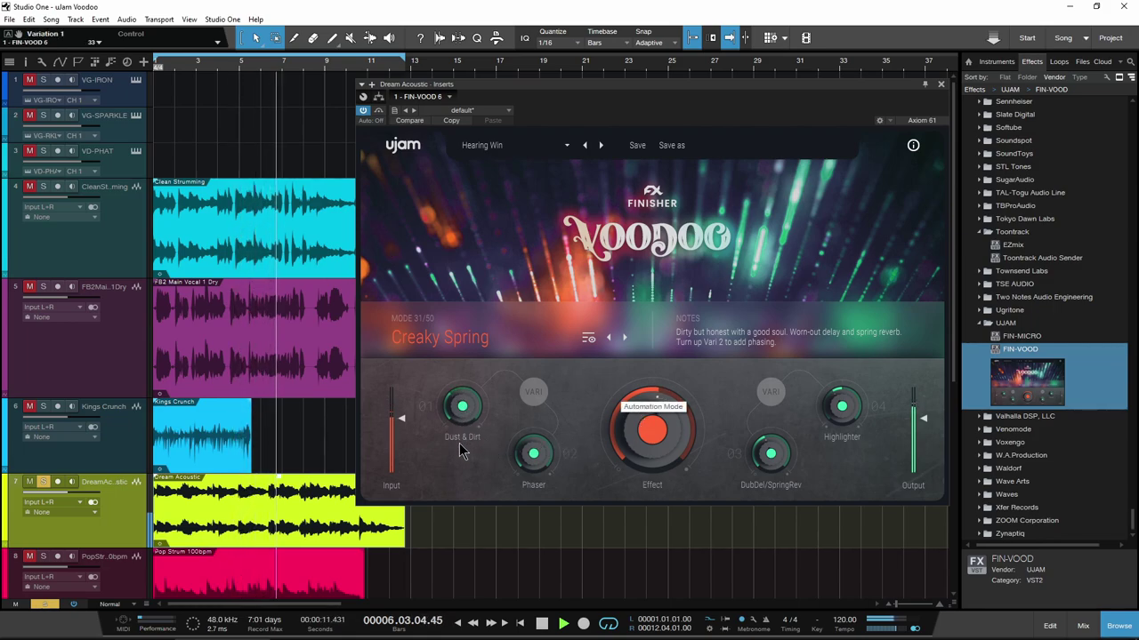
pyautogui.click(537, 446)
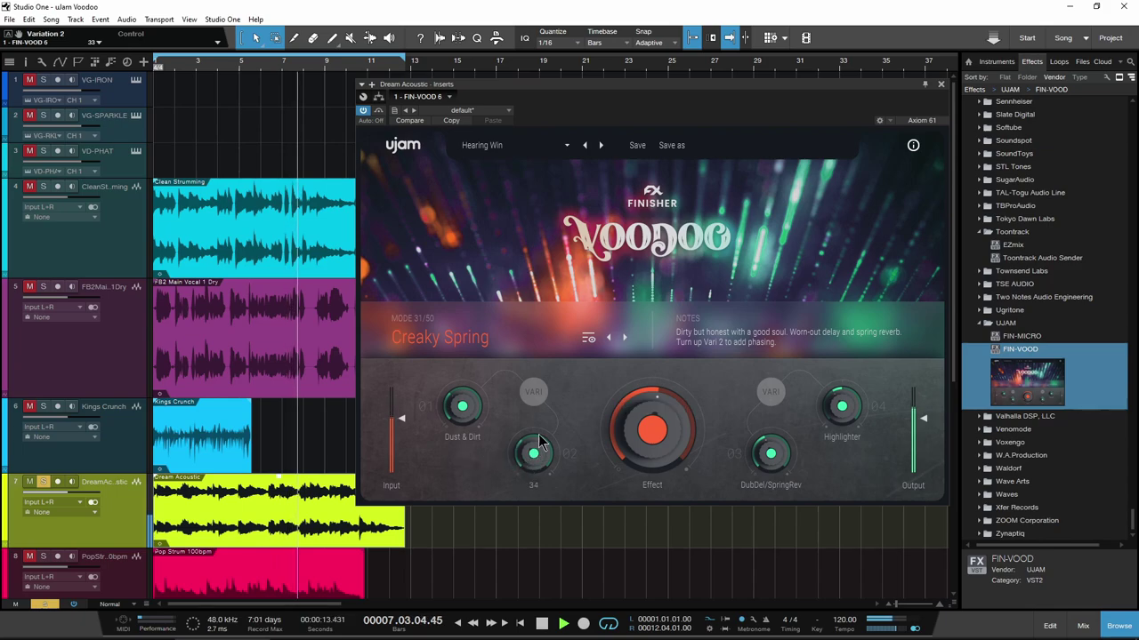
pyautogui.moveTo(539, 441); pyautogui.dragTo(531, 482)
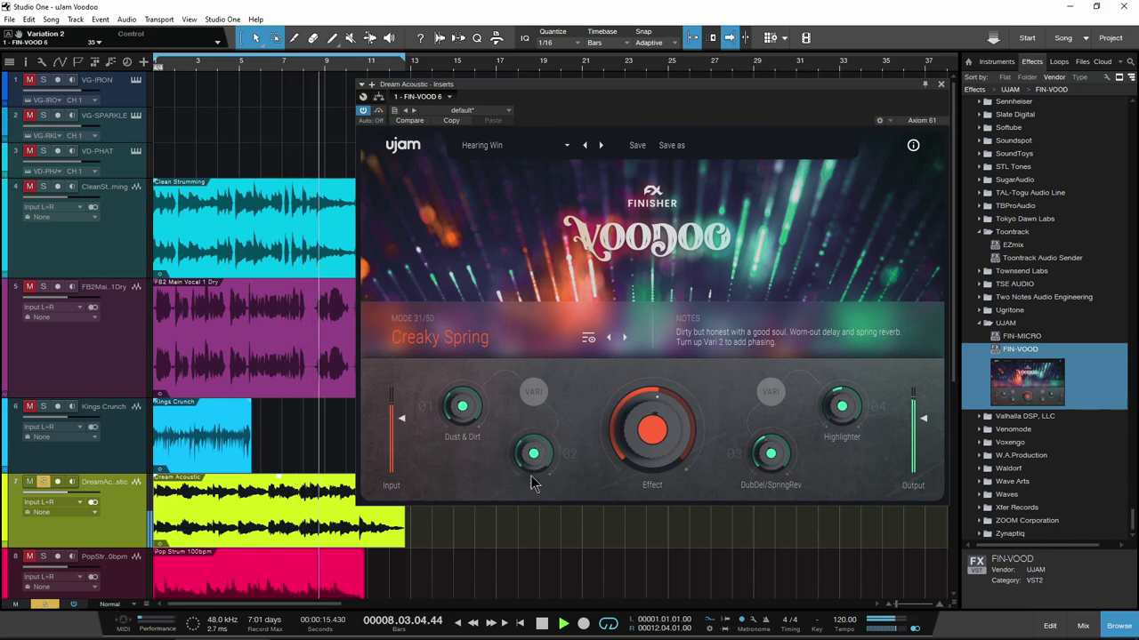
# Step: Set the DubDel/SpringRev knob to 38 and adjust the Highlighter and Effect knobs during playback
pyautogui.click(777, 462)
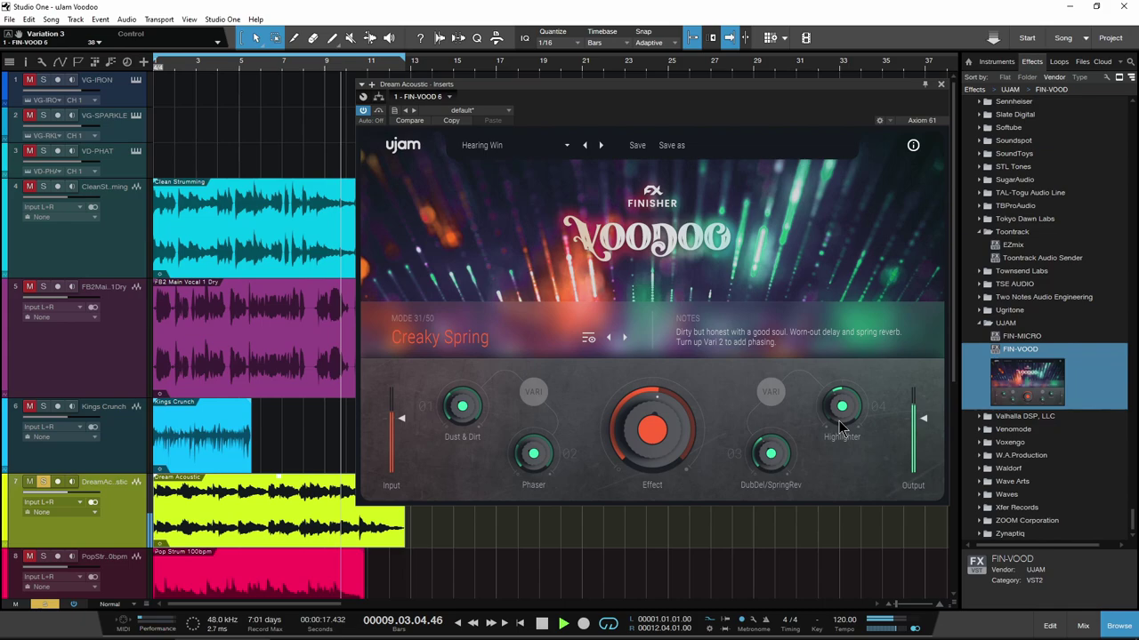
pyautogui.moveTo(840, 429); pyautogui.dragTo(836, 389)
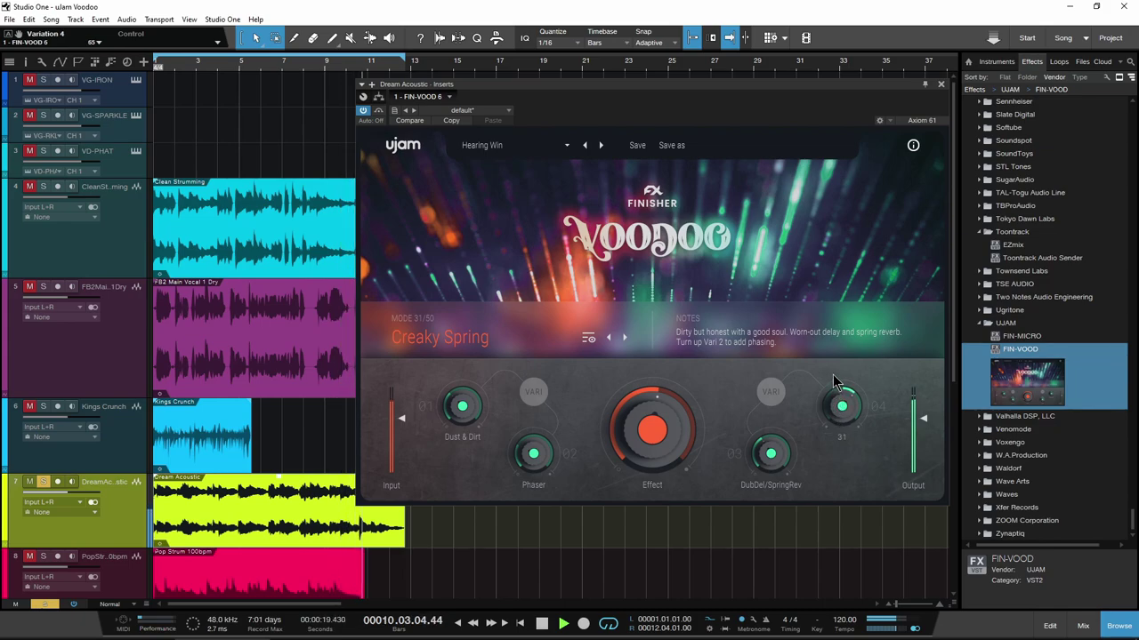
pyautogui.moveTo(676, 433); pyautogui.dragTo(672, 445)
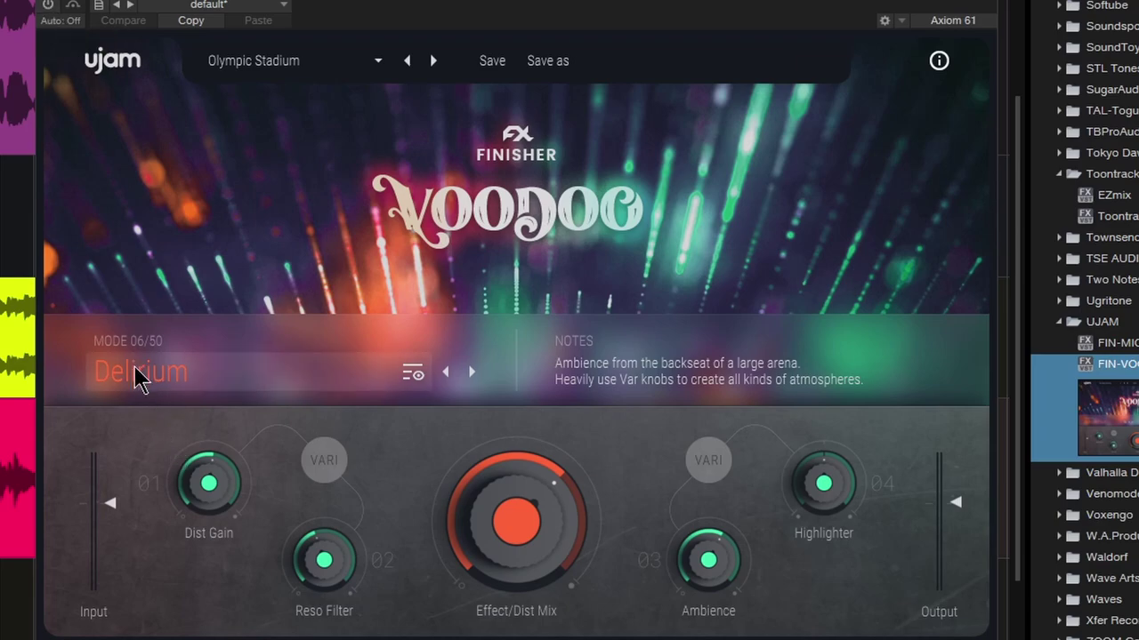
# Step: Switch Voodoo on during Pop Strum playback, lower Delirium's Effect/Dist Mix and Reso Filter, and set the Highlighter to 38
pyautogui.click(45, 8)
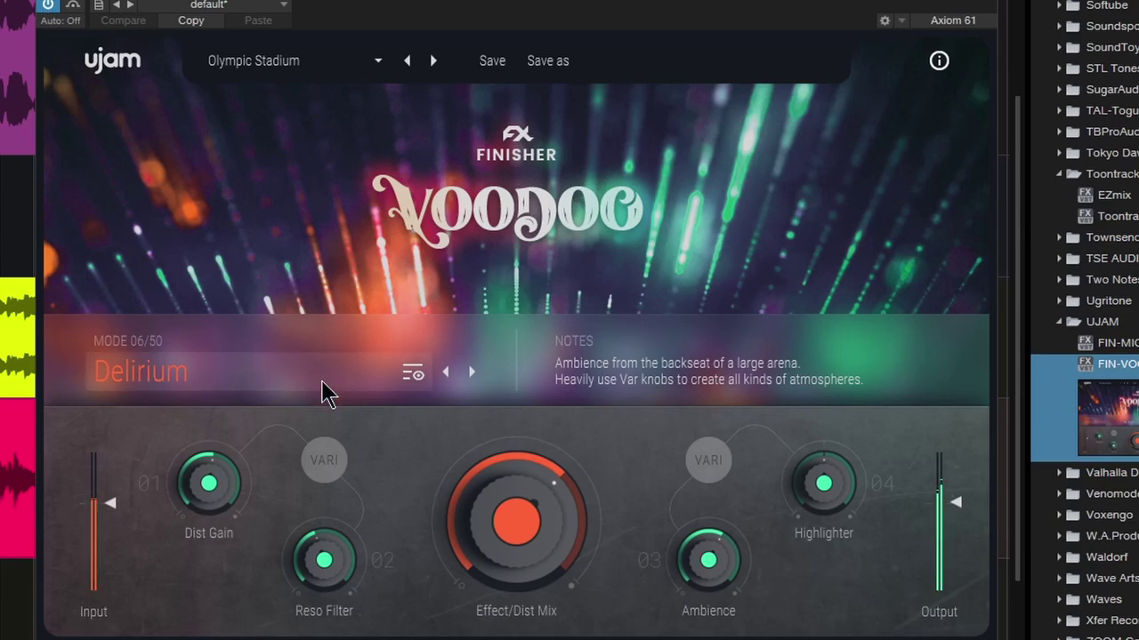
pyautogui.moveTo(465, 542); pyautogui.dragTo(498, 538)
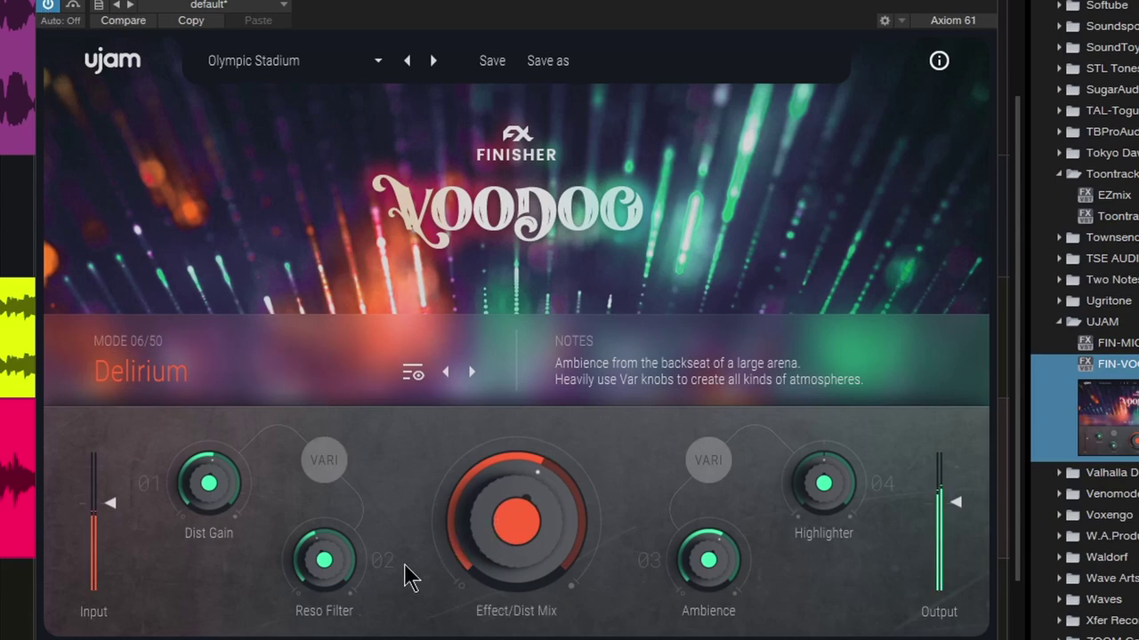
pyautogui.moveTo(218, 489)
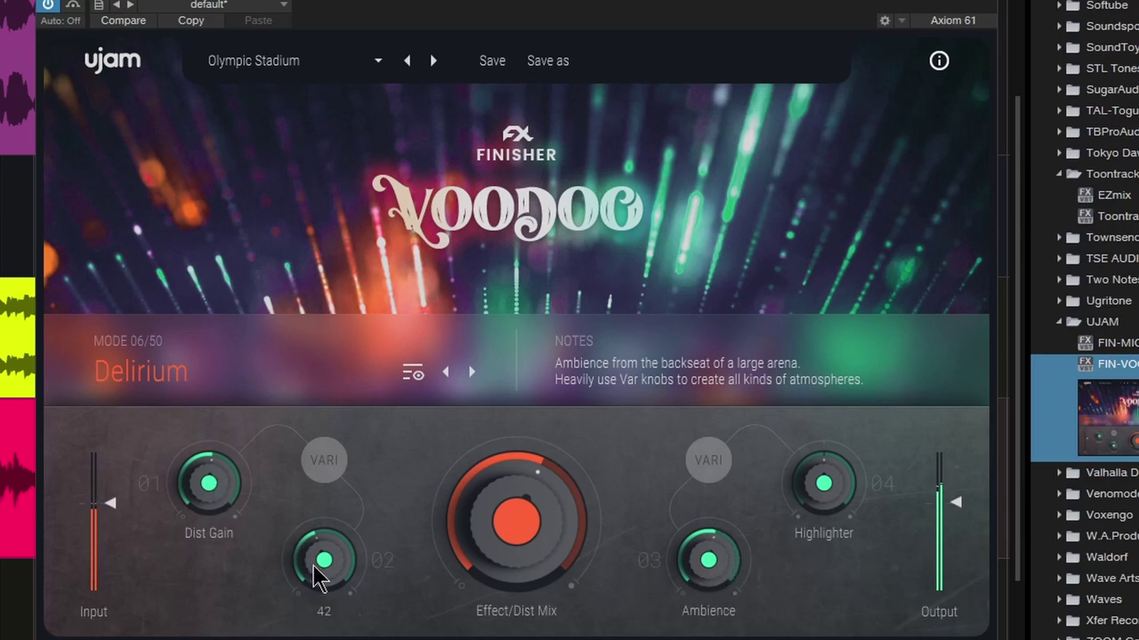
pyautogui.moveTo(322, 565); pyautogui.dragTo(311, 591)
pyautogui.moveTo(458, 518)
pyautogui.mouseDown()
pyautogui.moveTo(508, 523)
pyautogui.moveTo(503, 613)
pyautogui.moveTo(500, 564)
pyautogui.moveTo(517, 525)
pyautogui.mouseUp()
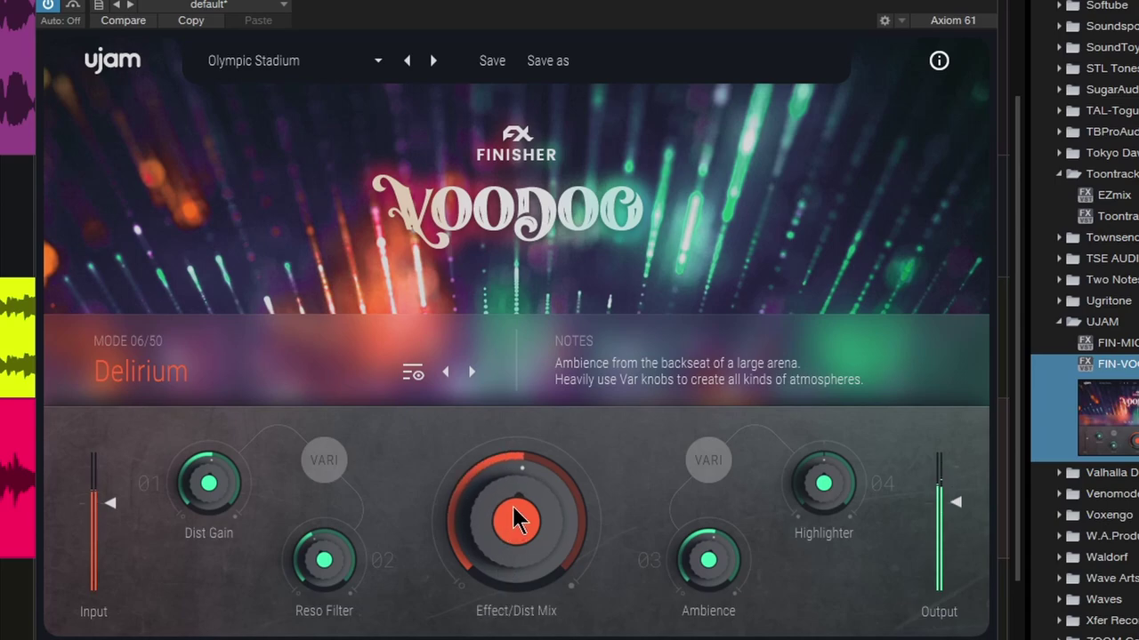
pyautogui.moveTo(830, 501)
pyautogui.mouseDown()
pyautogui.moveTo(828, 579)
pyautogui.moveTo(846, 350)
pyautogui.moveTo(826, 475)
pyautogui.moveTo(839, 590)
pyautogui.moveTo(833, 495)
pyautogui.moveTo(833, 579)
pyautogui.mouseUp()
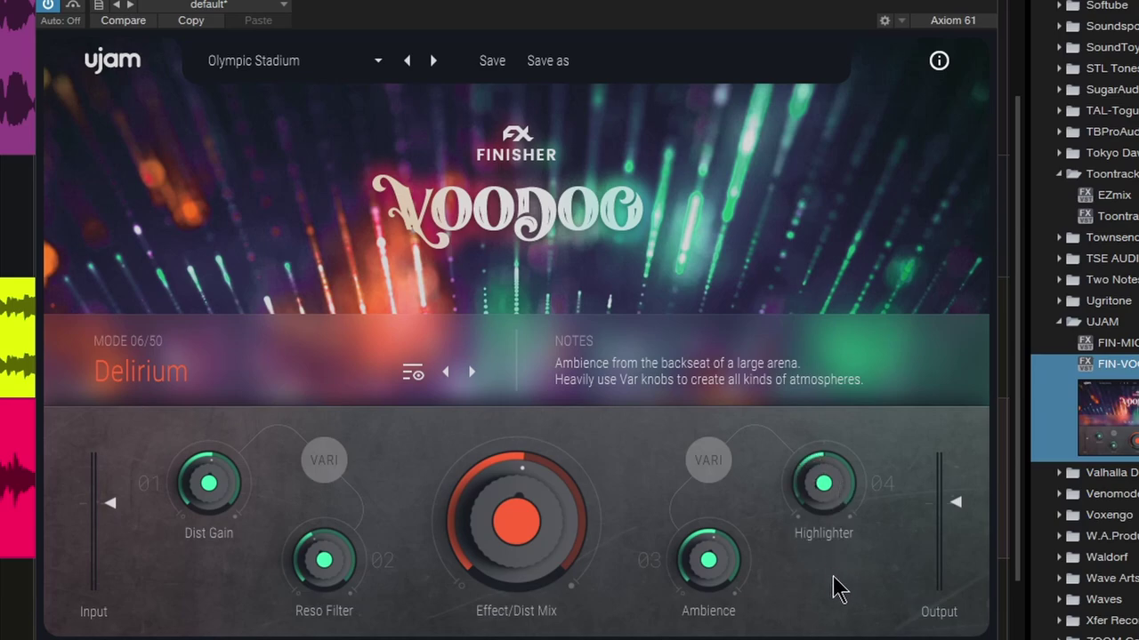
pyautogui.moveTo(825, 505)
pyautogui.mouseDown()
pyautogui.moveTo(827, 296)
pyautogui.moveTo(825, 436)
pyautogui.mouseUp()
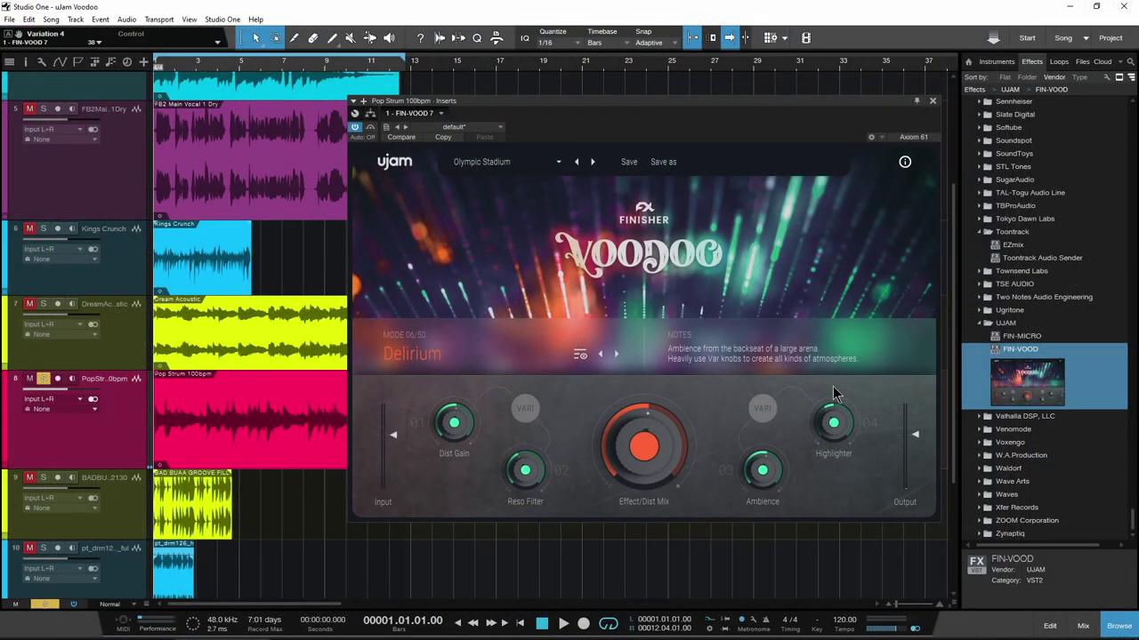
# Step: Unsolo Pop Strum, open the BAD BUAA GROOVE track's FIN-VOOD insert with the On The Run preset, and solo that track
pyautogui.click(932, 102)
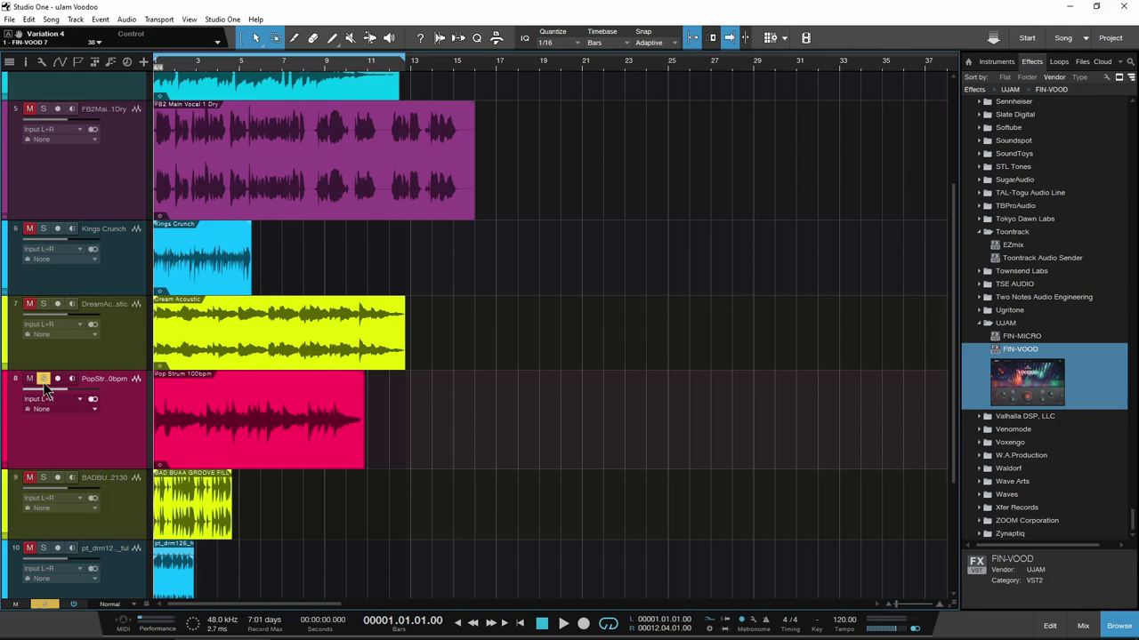
pyautogui.scroll(-3, 191, 313)
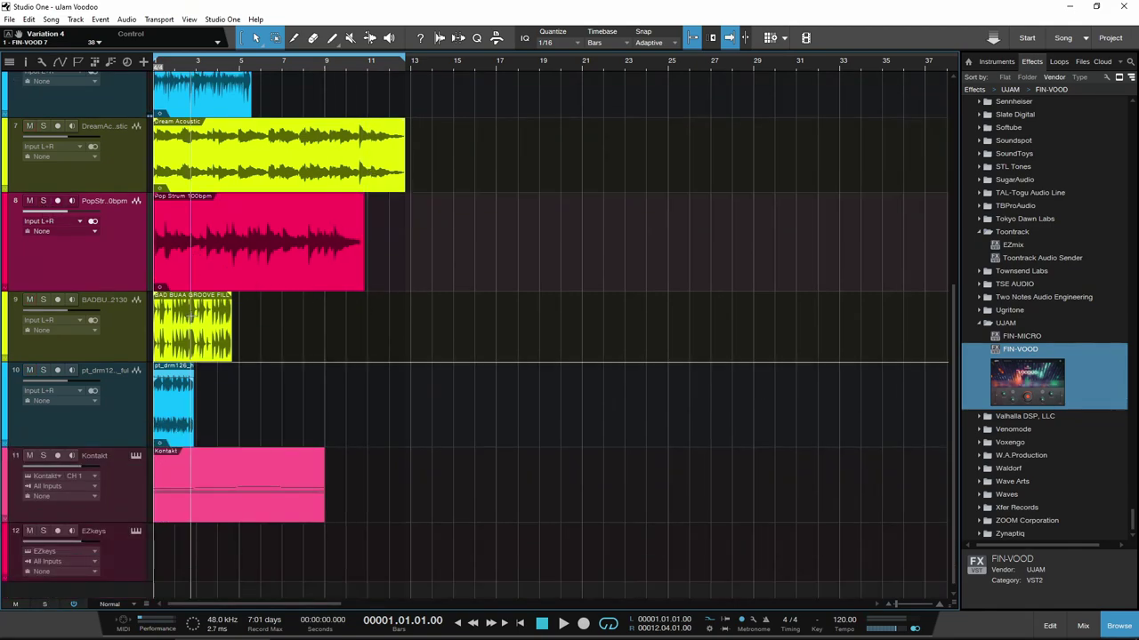
pyautogui.click(129, 356)
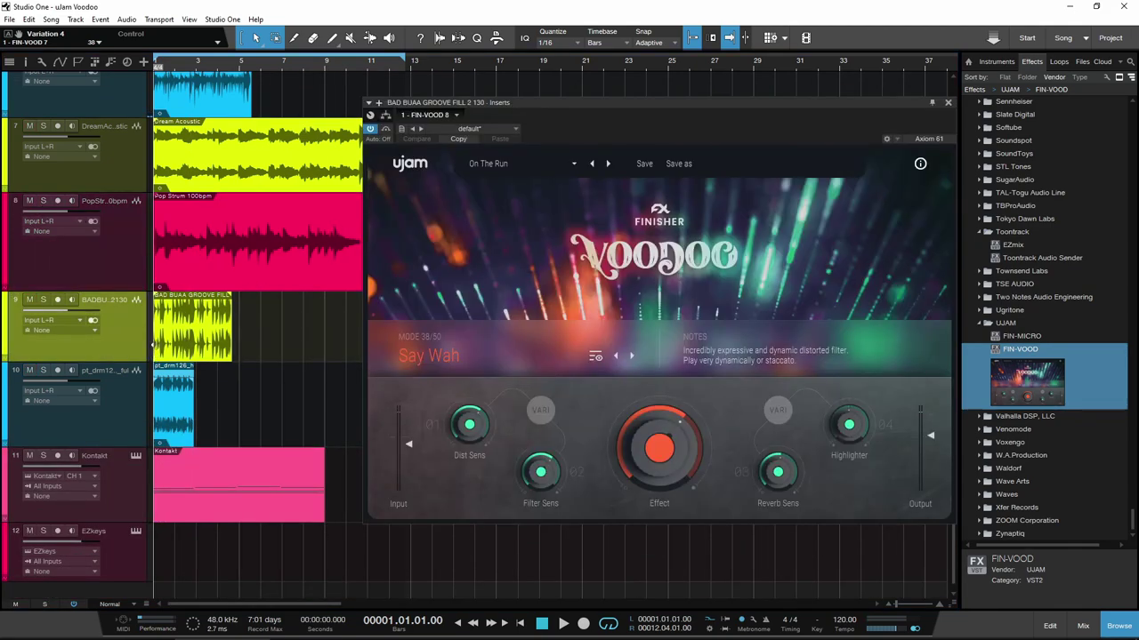
pyautogui.click(43, 300)
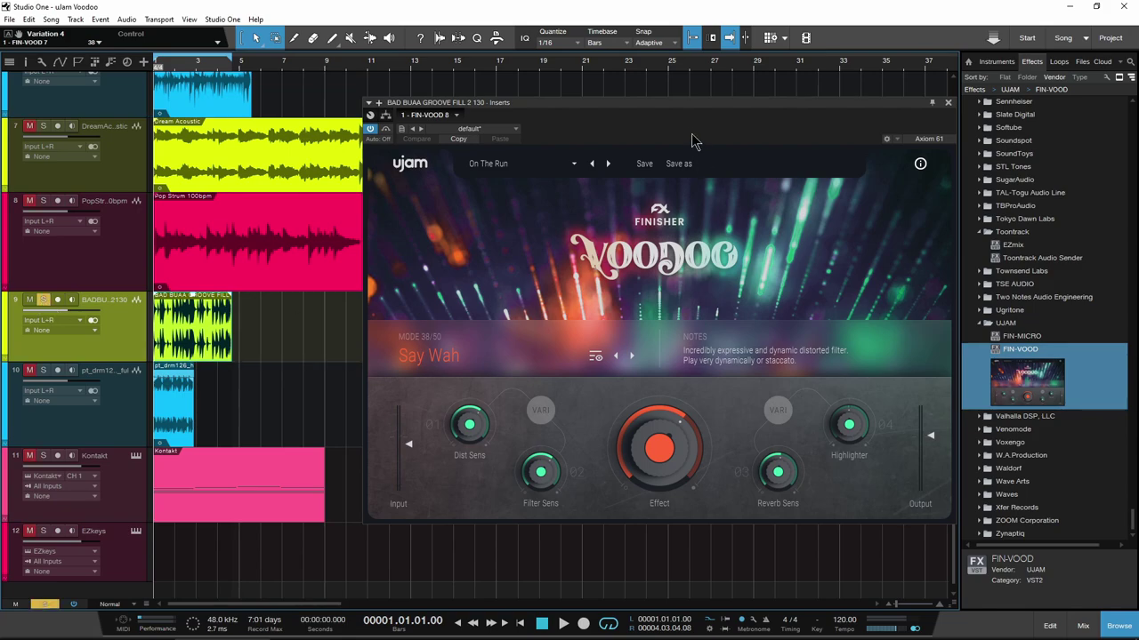
pyautogui.moveTo(684, 111); pyautogui.dragTo(669, 105)
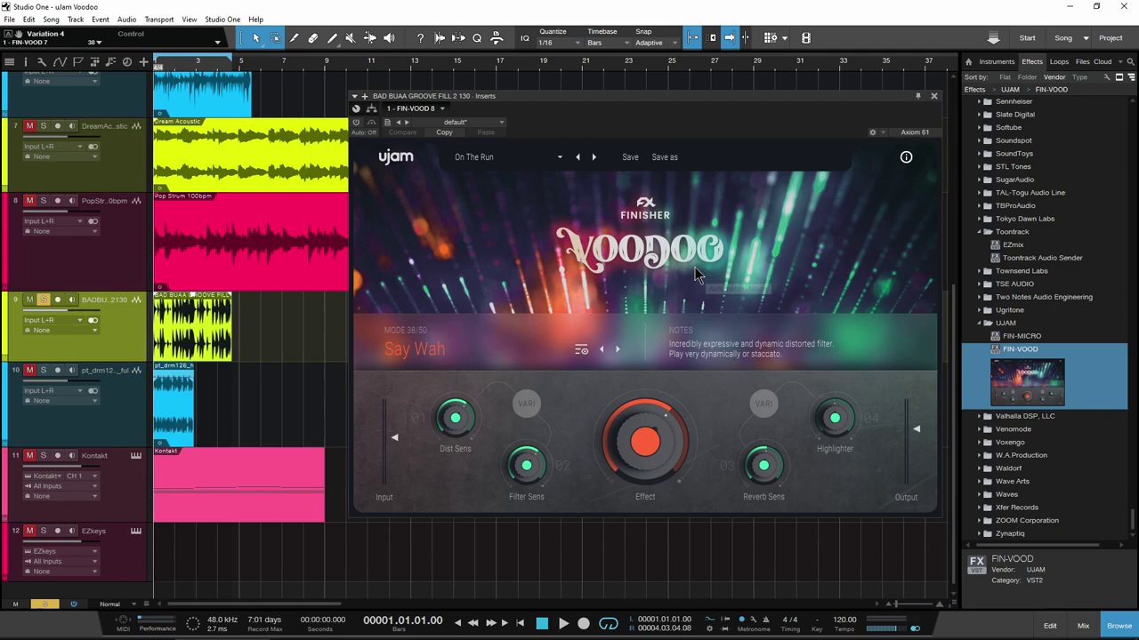
# Step: Play the drum groove with Voodoo bypassed, stop, and replay it from the start with the plugin switched on
pyautogui.press('space')
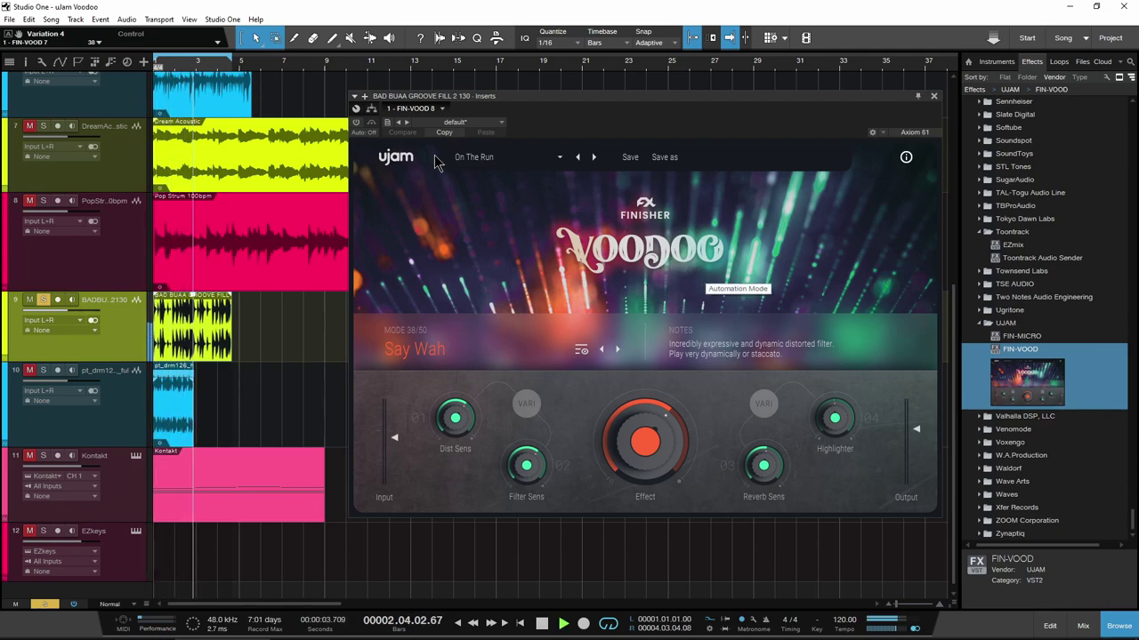
pyautogui.press('space')
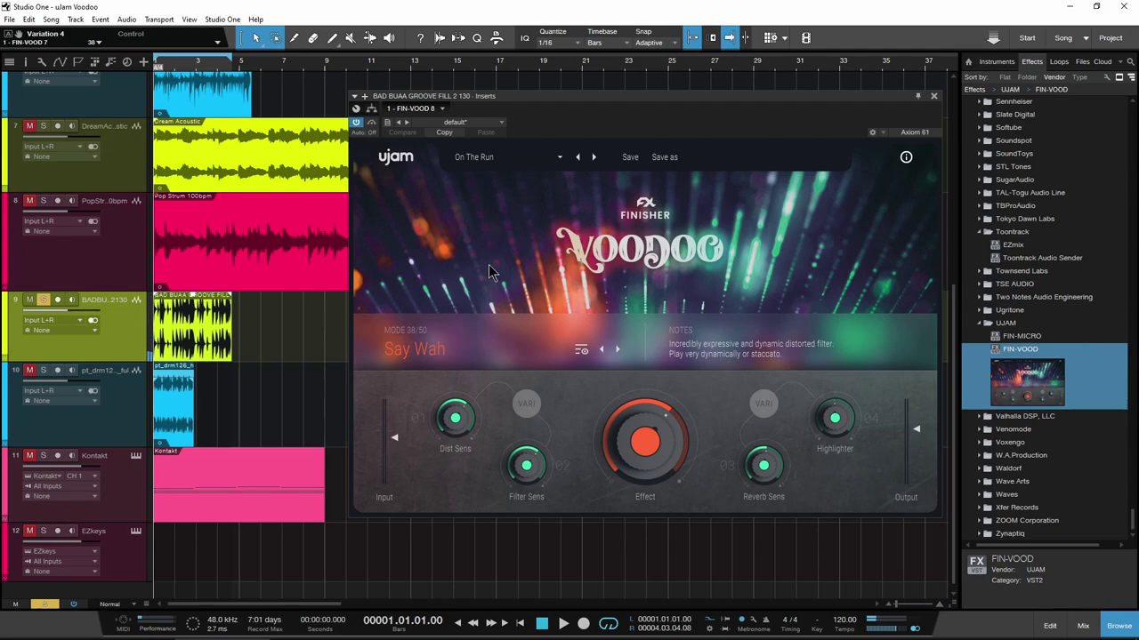
pyautogui.press('space')
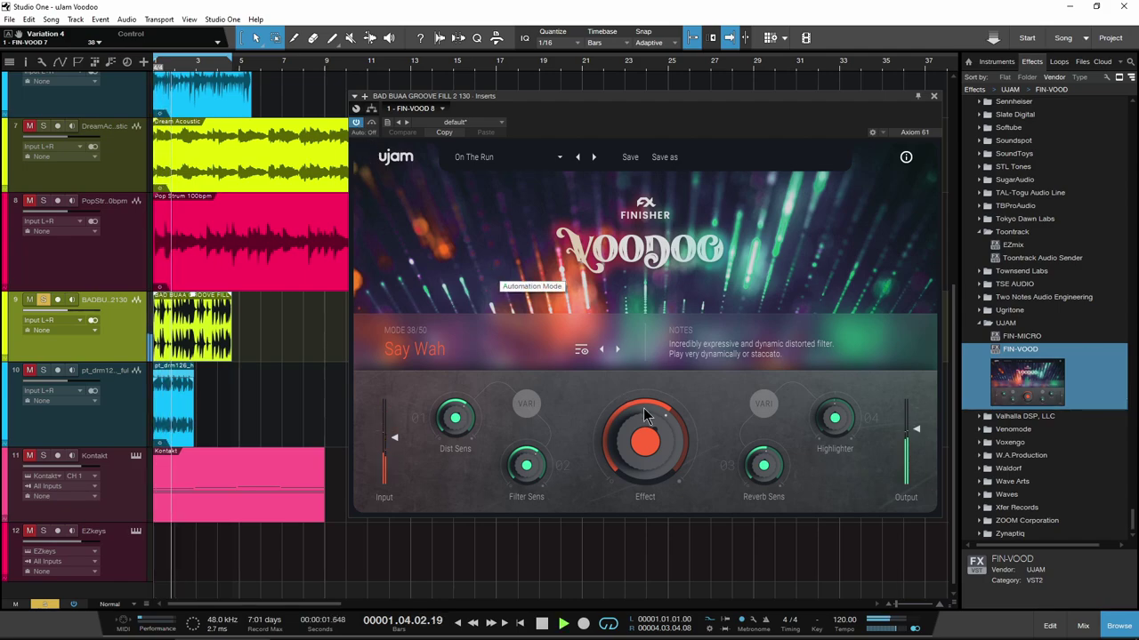
# Step: Sweep Say Wah's Effect knob up and down while the groove plays, ending at a low setting
pyautogui.moveTo(646, 414); pyautogui.dragTo(640, 452)
pyautogui.moveTo(644, 510); pyautogui.dragTo(649, 514)
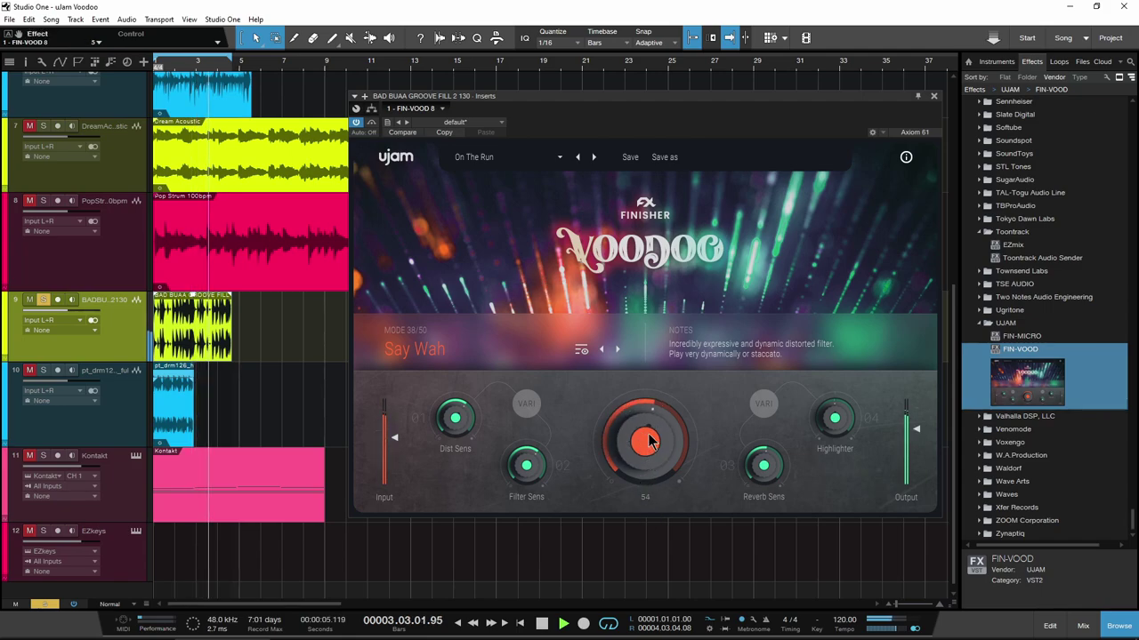
pyautogui.moveTo(649, 442)
pyautogui.mouseDown()
pyautogui.moveTo(644, 456)
pyautogui.moveTo(637, 439)
pyautogui.mouseUp()
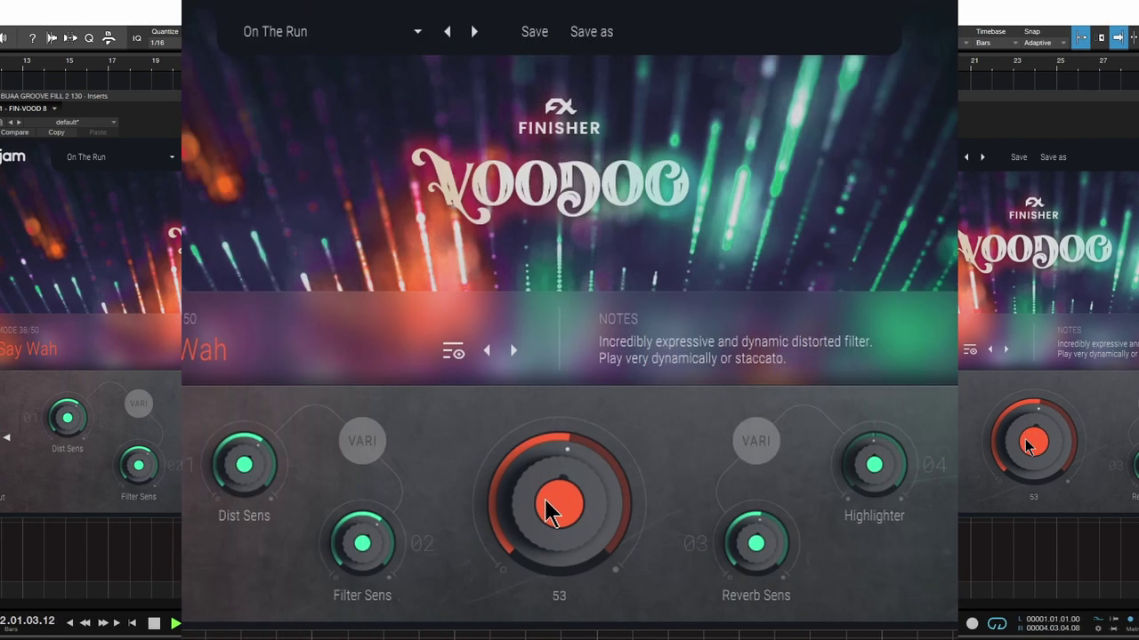
pyautogui.moveTo(544, 497); pyautogui.dragTo(538, 533)
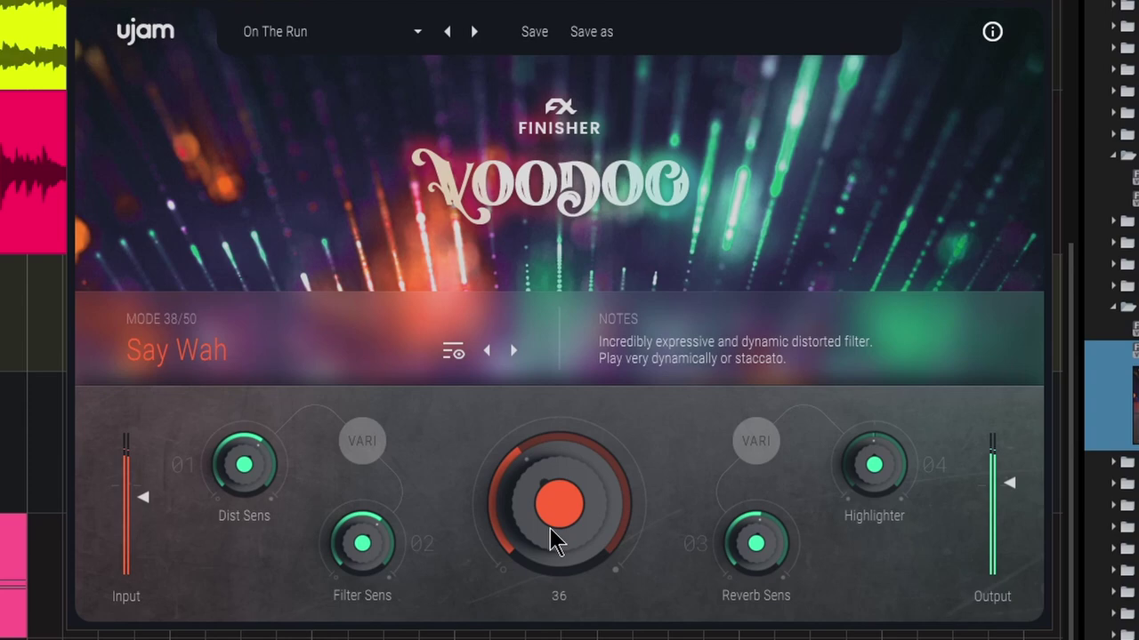
pyautogui.moveTo(552, 538)
pyautogui.mouseDown()
pyautogui.moveTo(635, 224)
pyautogui.moveTo(602, 526)
pyautogui.moveTo(574, 342)
pyautogui.moveTo(542, 541)
pyautogui.mouseUp()
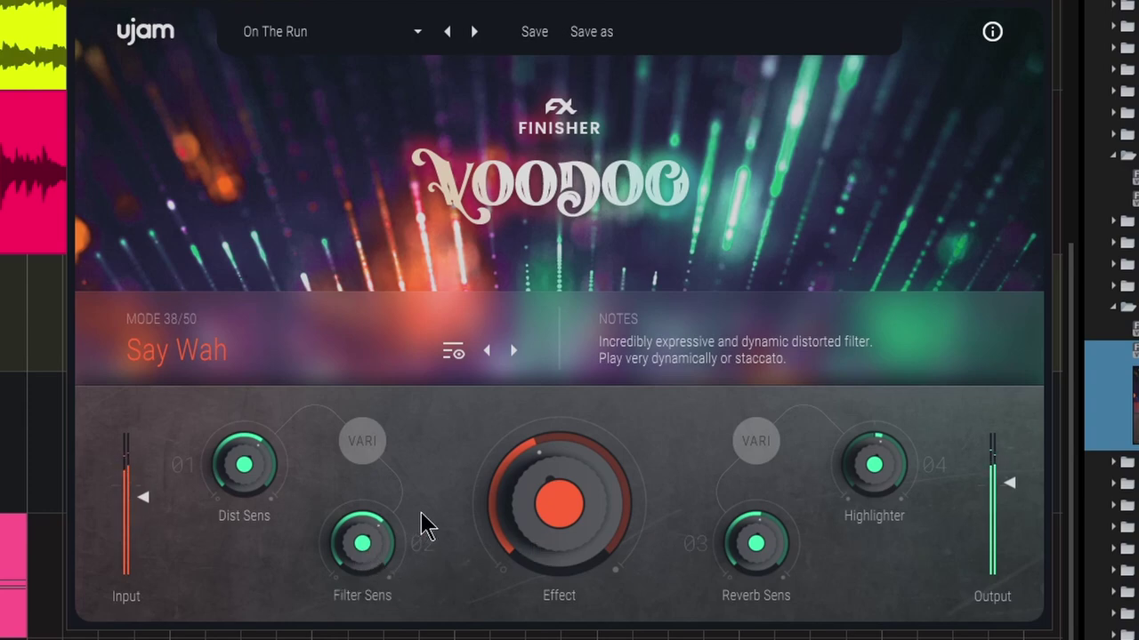
pyautogui.moveTo(584, 501); pyautogui.dragTo(579, 542)
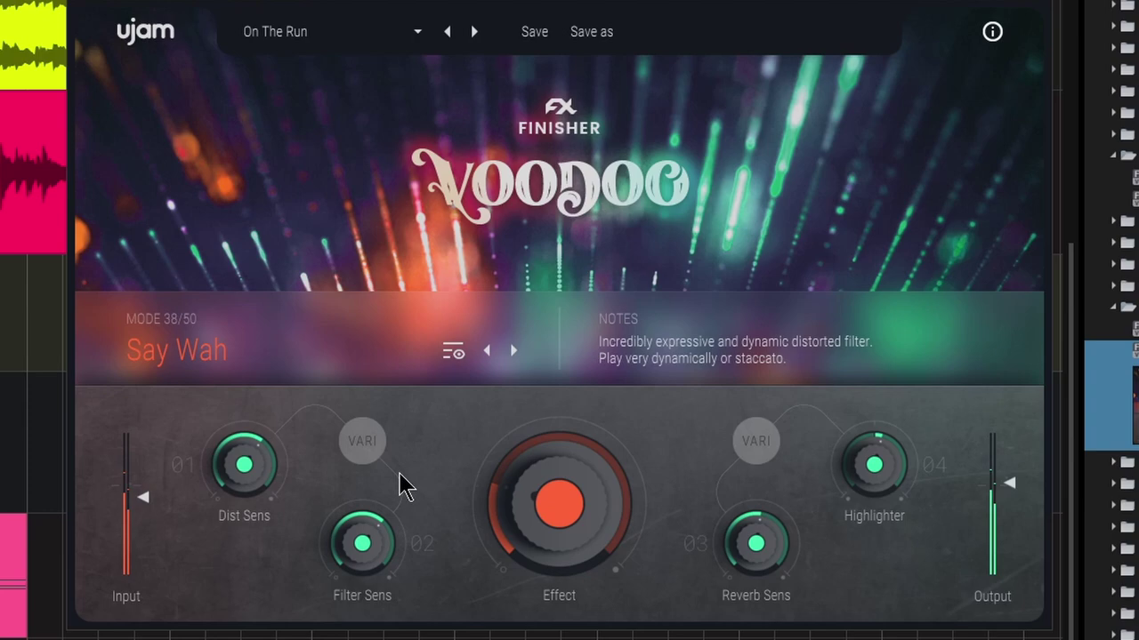
# Step: Audition the Bat Flap, Say Wah and Crypt Air modes on the groove, raising the Effect knob to about halfway
pyautogui.click(256, 363)
pyautogui.click(204, 109)
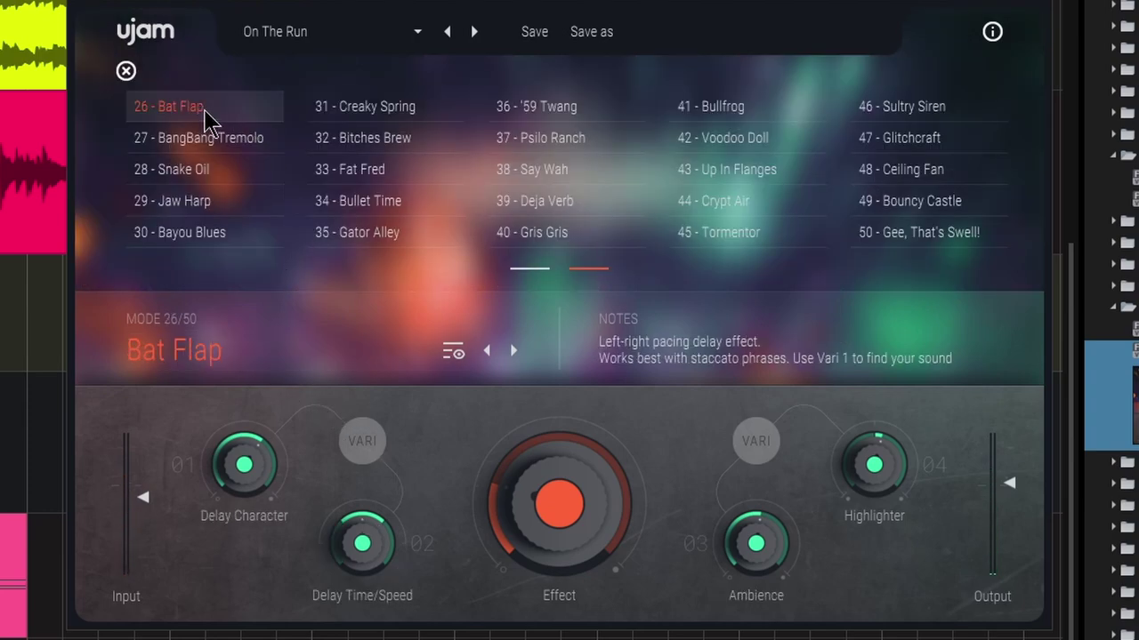
pyautogui.moveTo(602, 547); pyautogui.dragTo(569, 463)
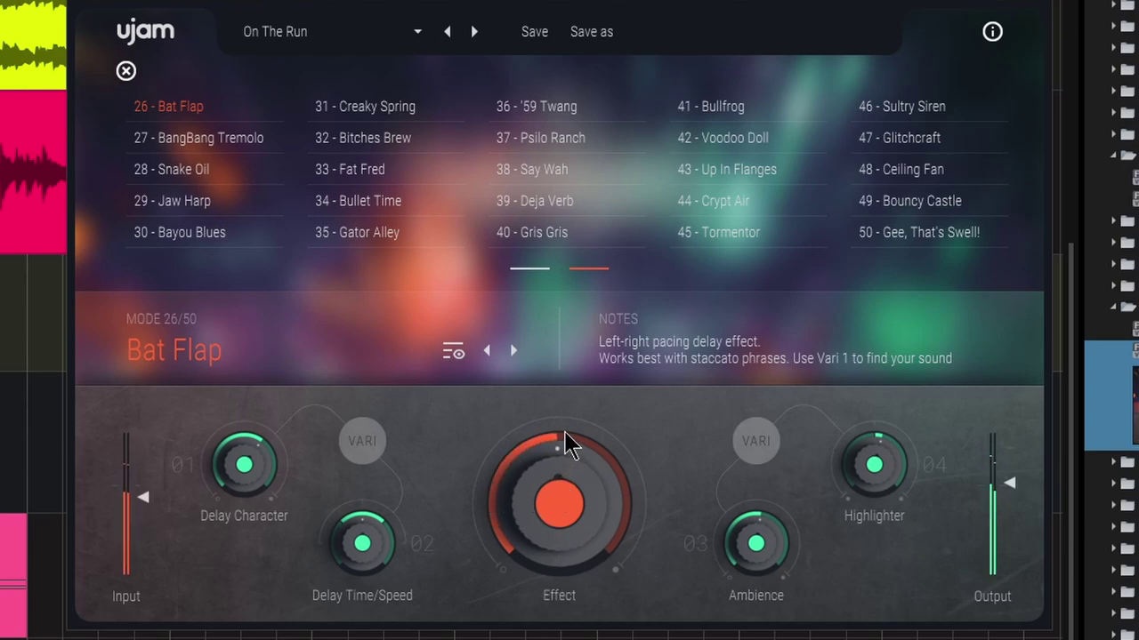
pyautogui.click(539, 171)
pyautogui.click(738, 202)
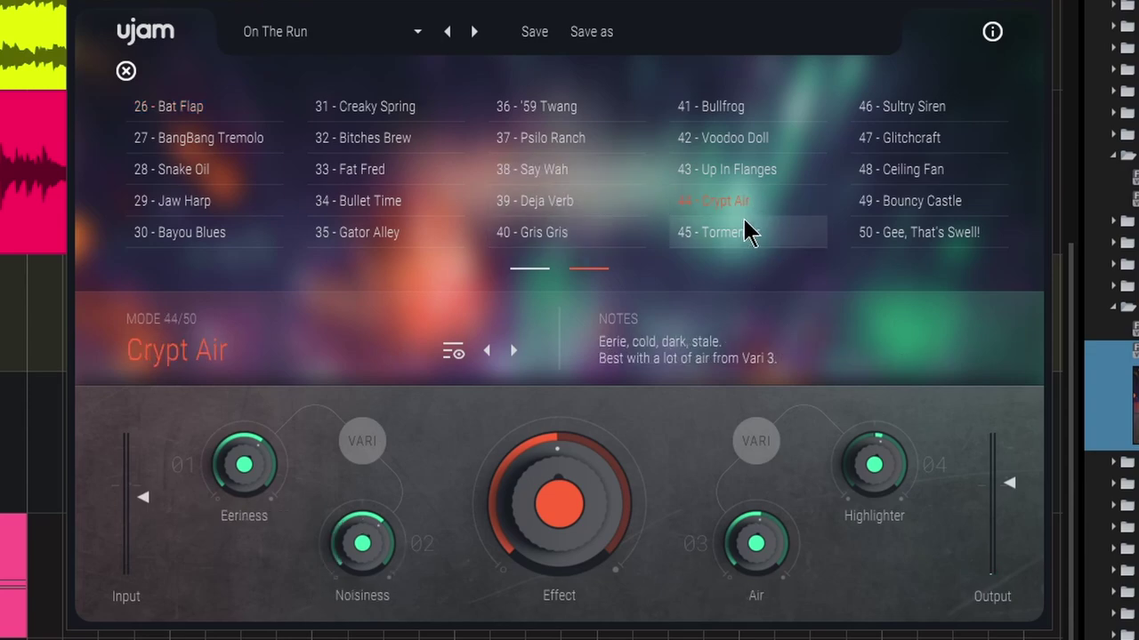
# Step: Load the One String Only preset and adjust its Effect knob during playback
pyautogui.click(349, 34)
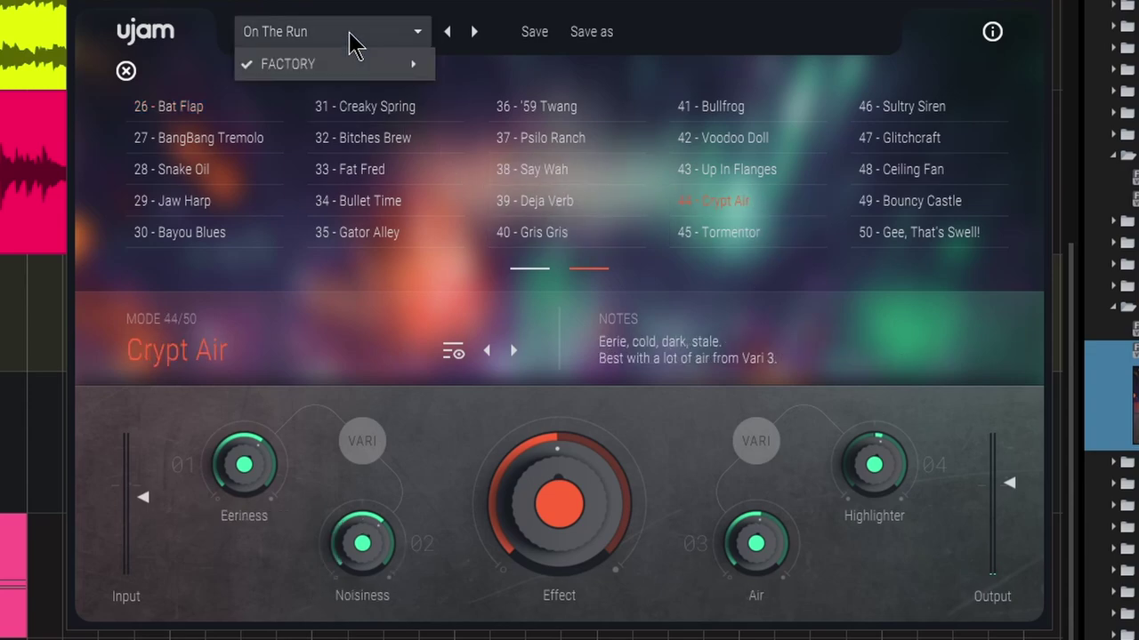
pyautogui.click(475, 32)
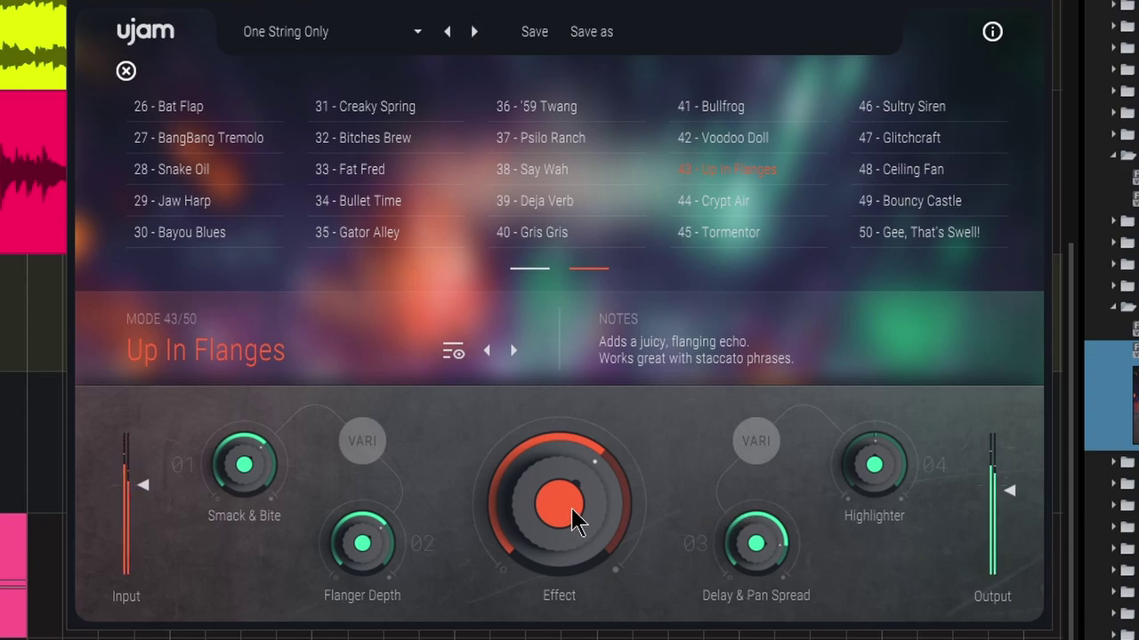
pyautogui.moveTo(572, 521); pyautogui.dragTo(545, 507)
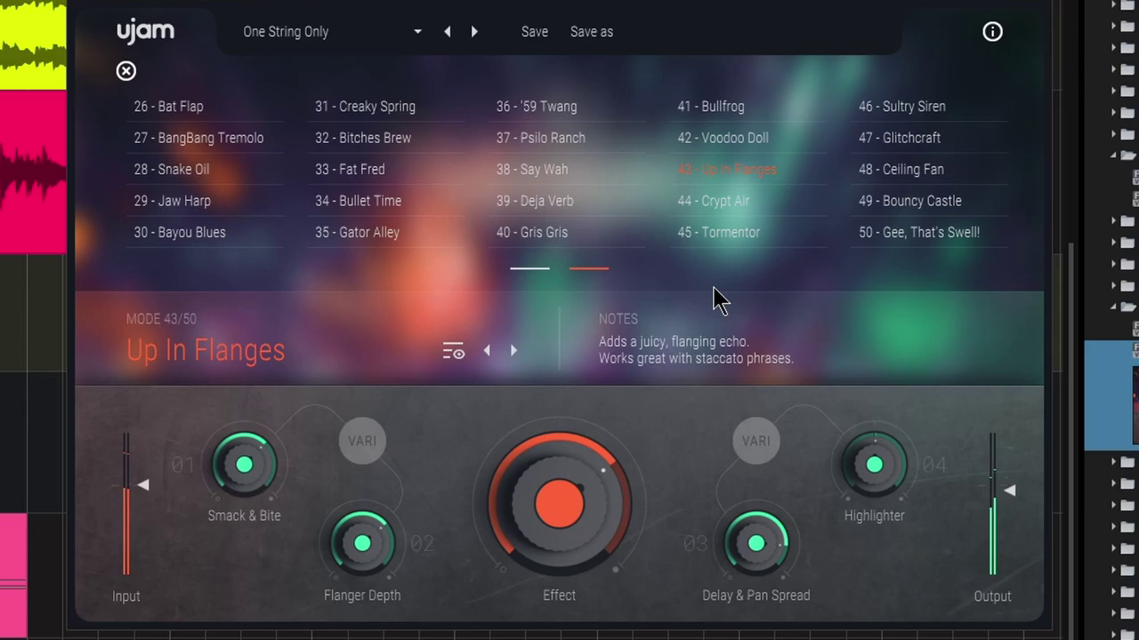
# Step: Switch to the Tormentor mode, set the Effect knob to 37 and stop playback
pyautogui.click(716, 233)
pyautogui.moveTo(582, 499); pyautogui.dragTo(522, 558)
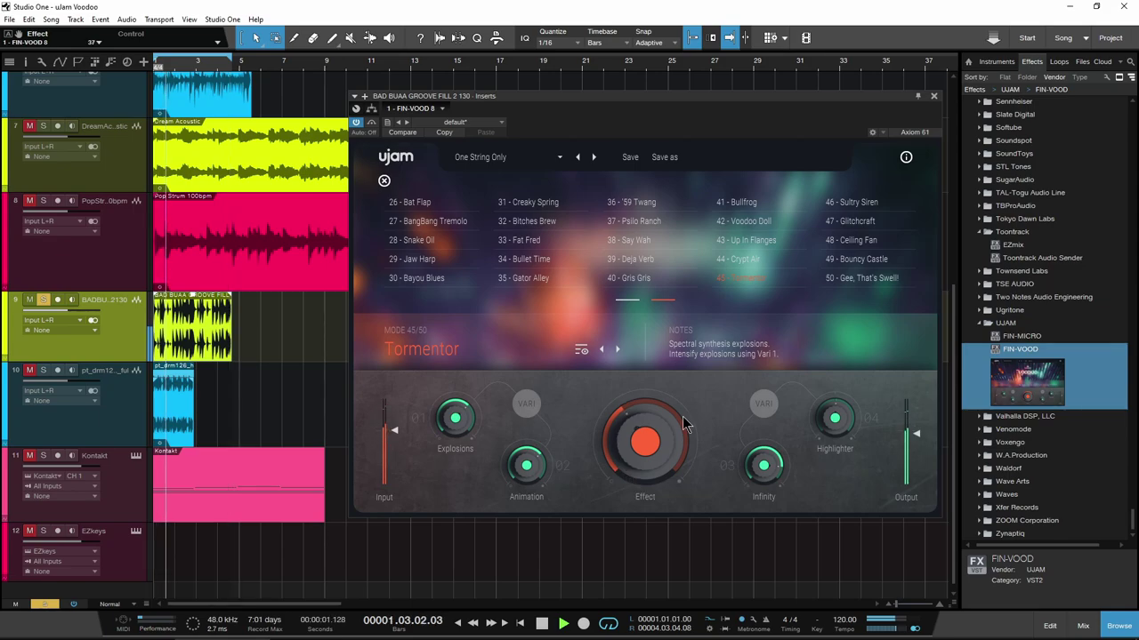
pyautogui.press('space')
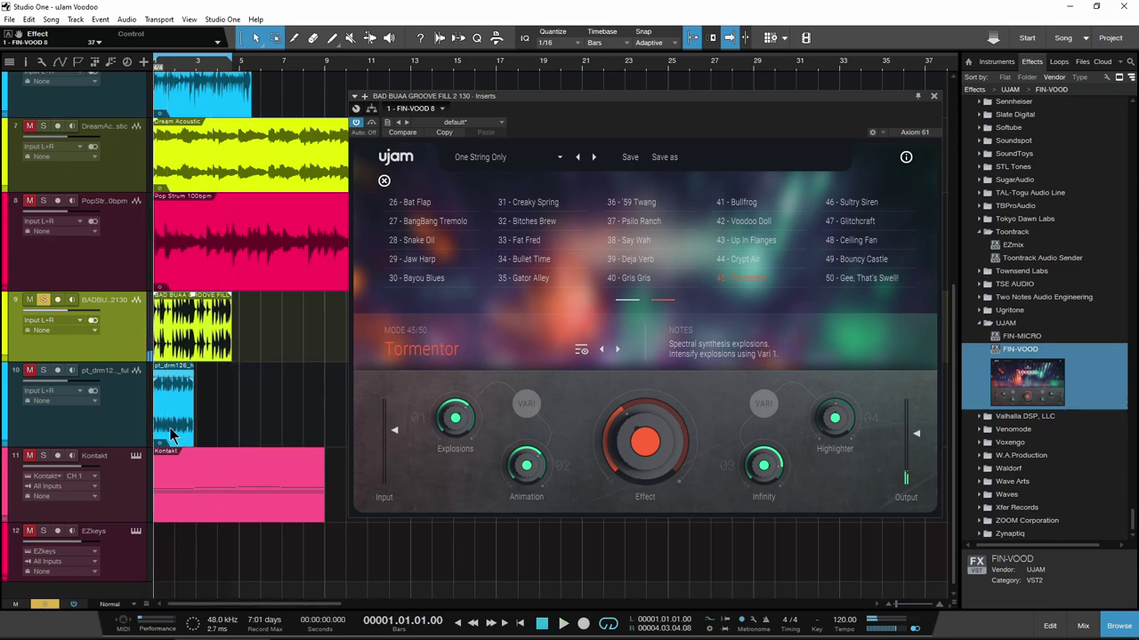
# Step: Solo only the pt_drm126_heliotrope_ful track and show its FIN-VOOD insert with the My Mojo Working preset
pyautogui.click(49, 378)
pyautogui.click(42, 370)
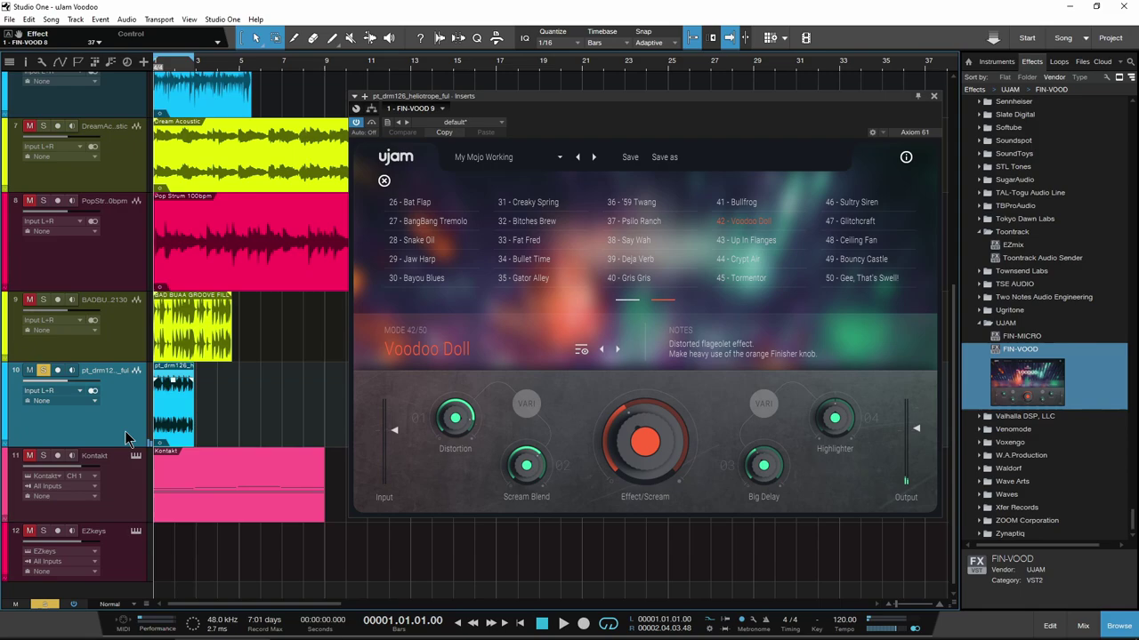
# Step: Close the mode list and audition the soloed drum loop with FIN-VOOD bypassed
pyautogui.click(383, 181)
pyautogui.press('space')
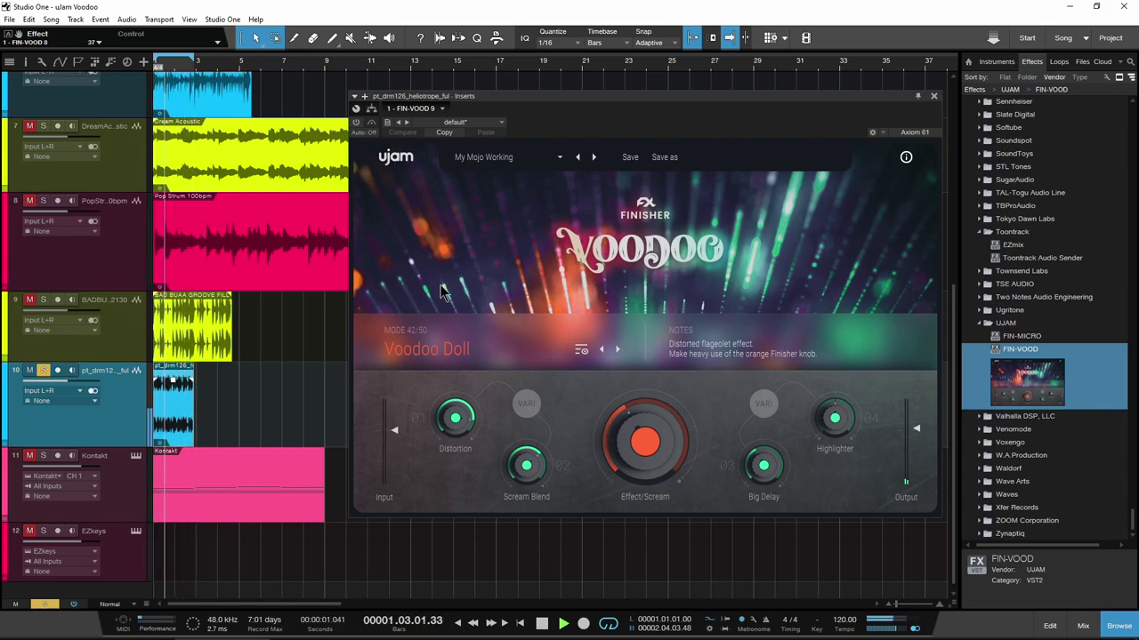
pyautogui.press('space')
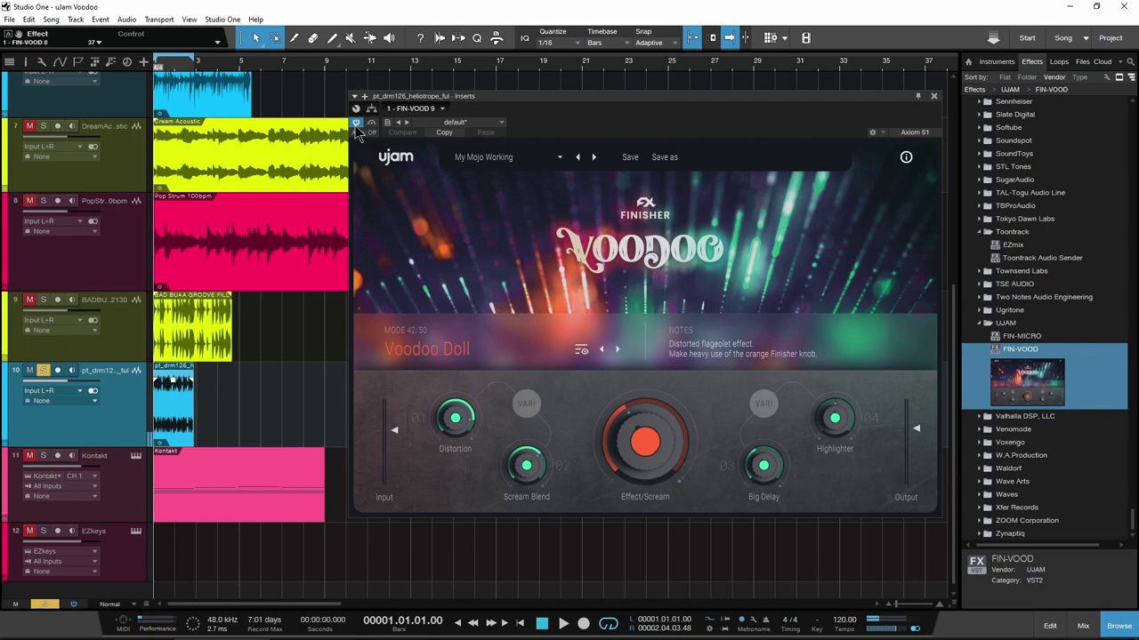
# Step: Audition the drum loop through Voodoo Doll while lowering and raising the Effect/Scream knob, stop playback and close the plugin window
pyautogui.press('space')
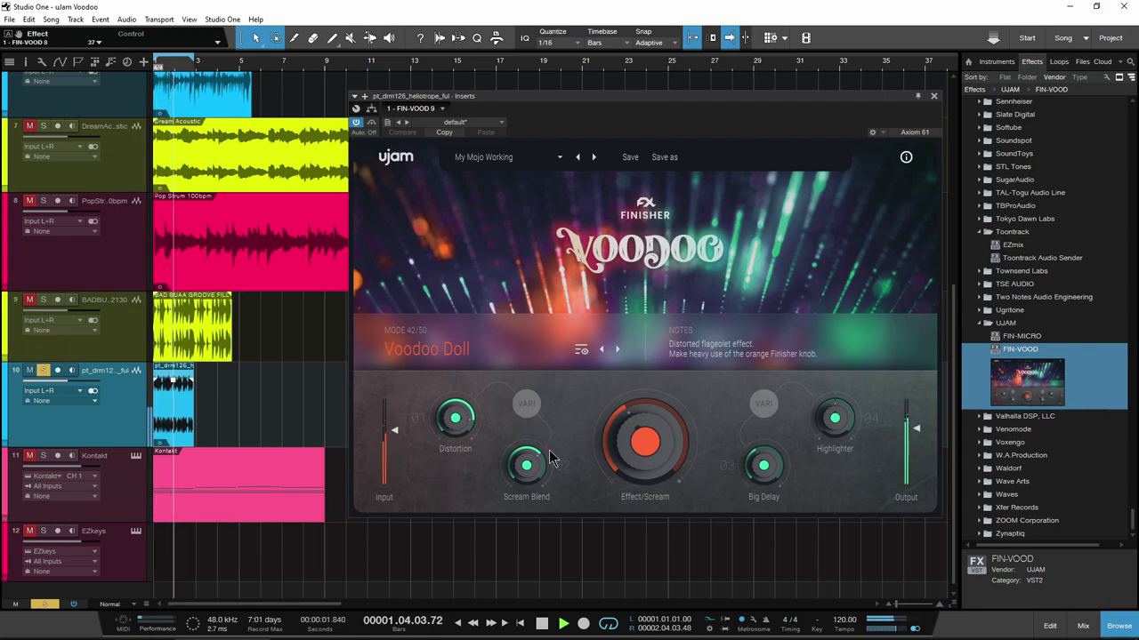
pyautogui.moveTo(644, 444); pyautogui.dragTo(620, 466)
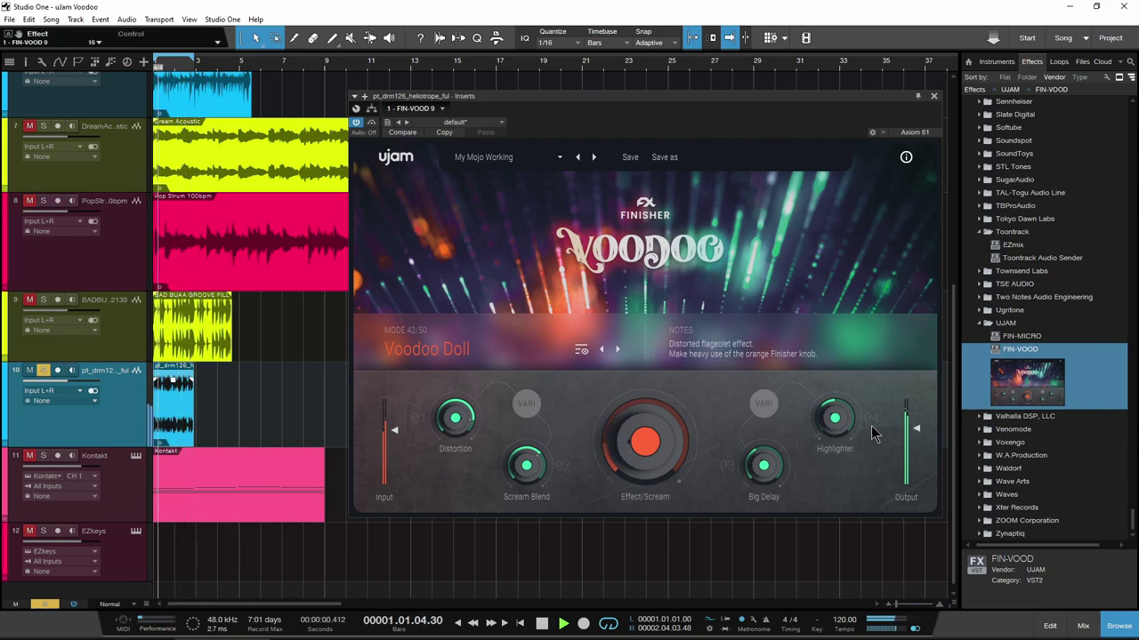
pyautogui.moveTo(638, 455); pyautogui.dragTo(625, 418)
pyautogui.press('space')
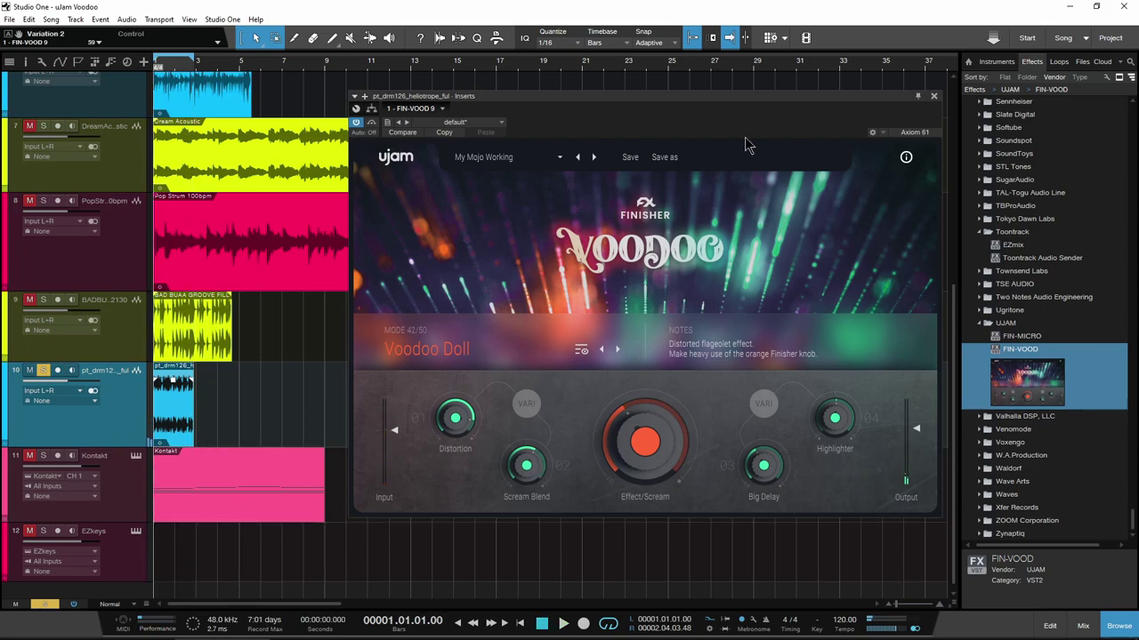
pyautogui.click(933, 96)
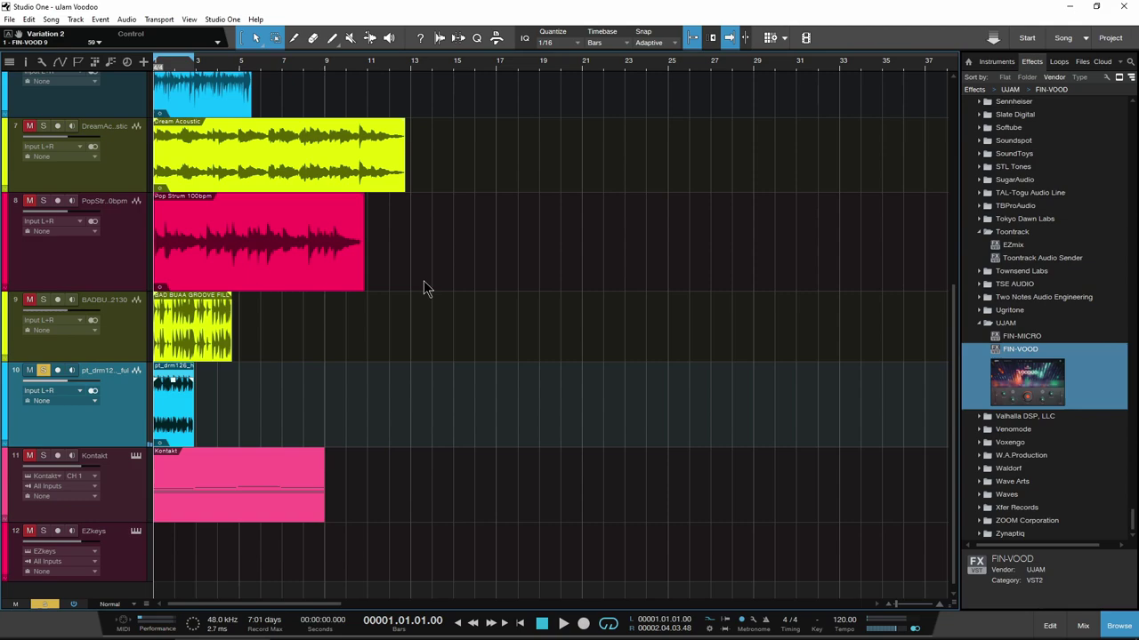
# Step: Examine the Orchestra Complete instruments in the Kontakt track's 45 ANIMATED - A Colossus In Battle multi, and close the instrument window
pyautogui.click(110, 485)
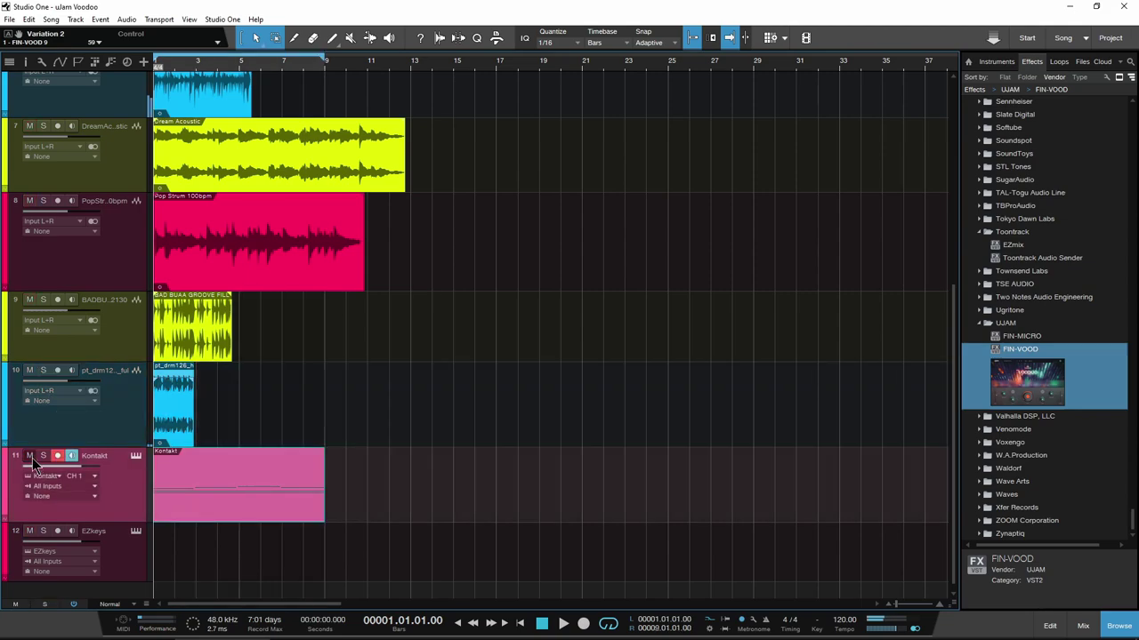
pyautogui.click(136, 457)
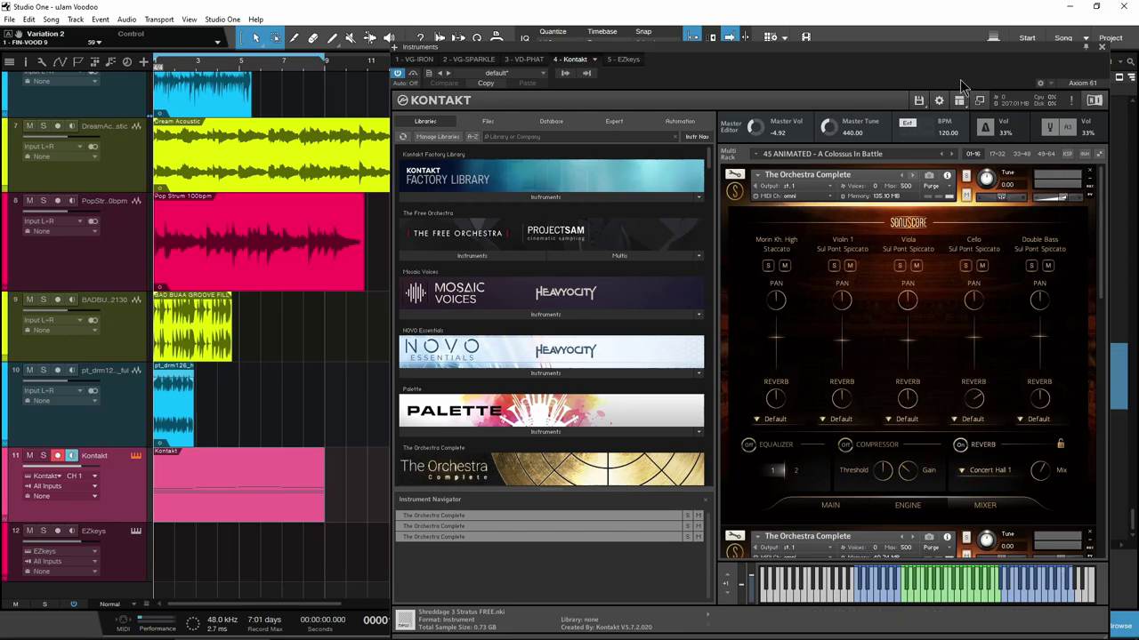
pyautogui.scroll(-1, 881, 311)
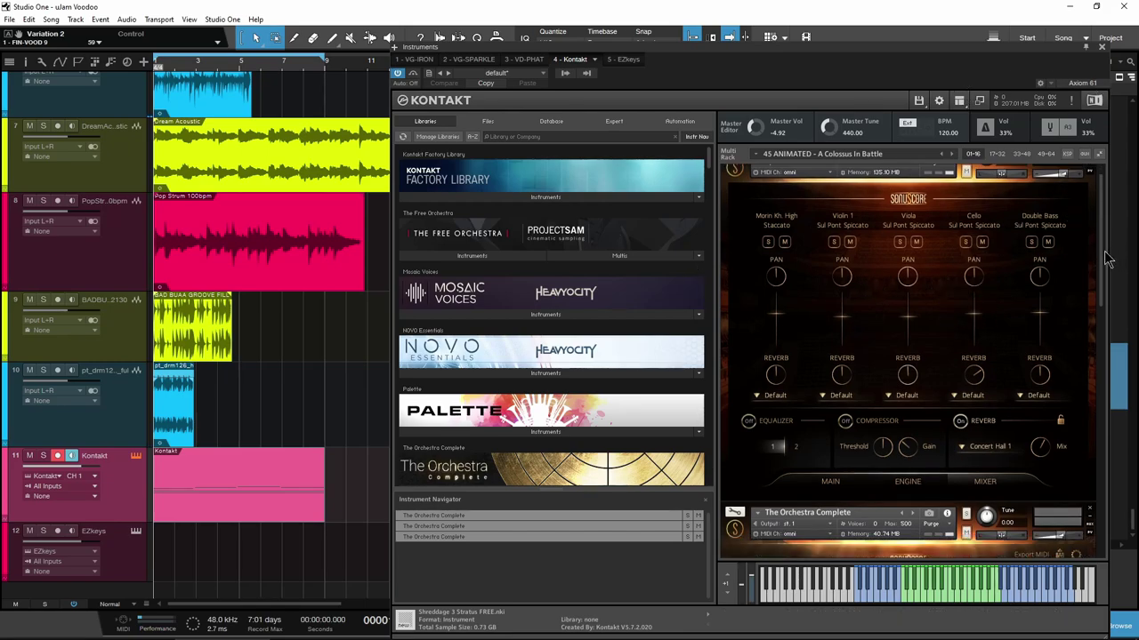
pyautogui.scroll(-5, 1087, 242)
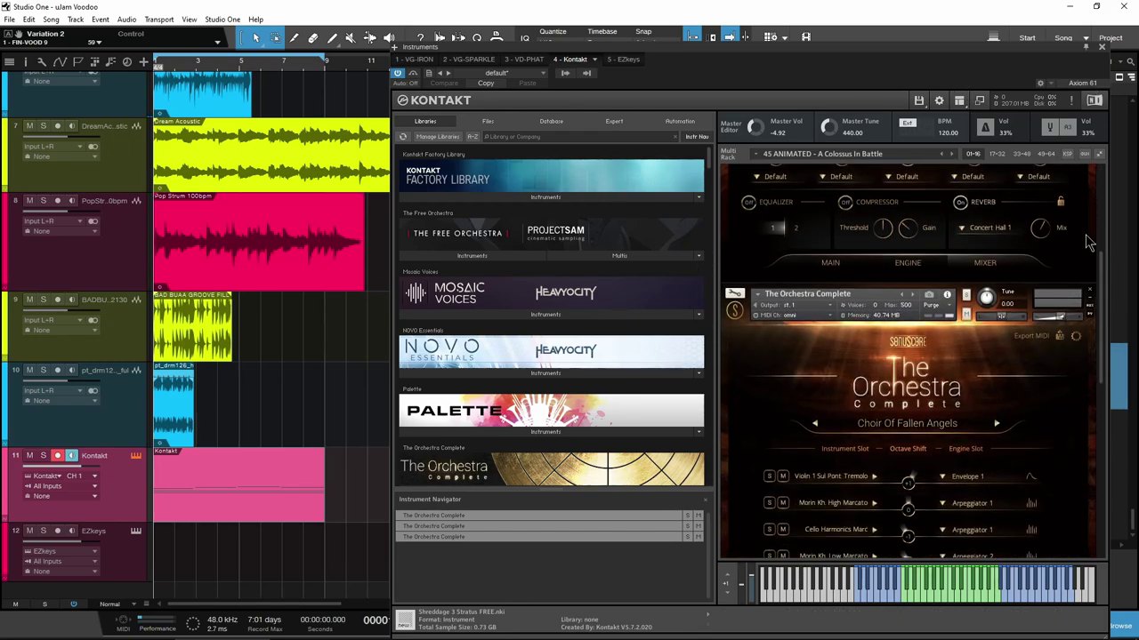
pyautogui.click(1102, 47)
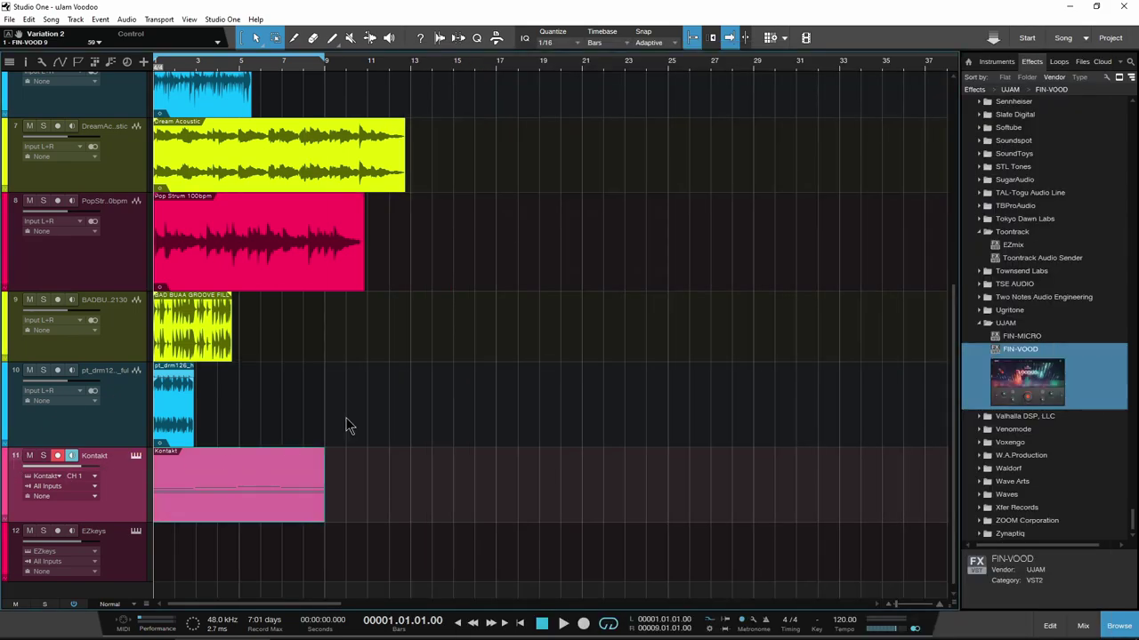
# Step: Solo the Kontakt track and show its bypassed FIN-VOOD insert with the Coalmine Echo preset
pyautogui.press('F11')
pyautogui.click(43, 457)
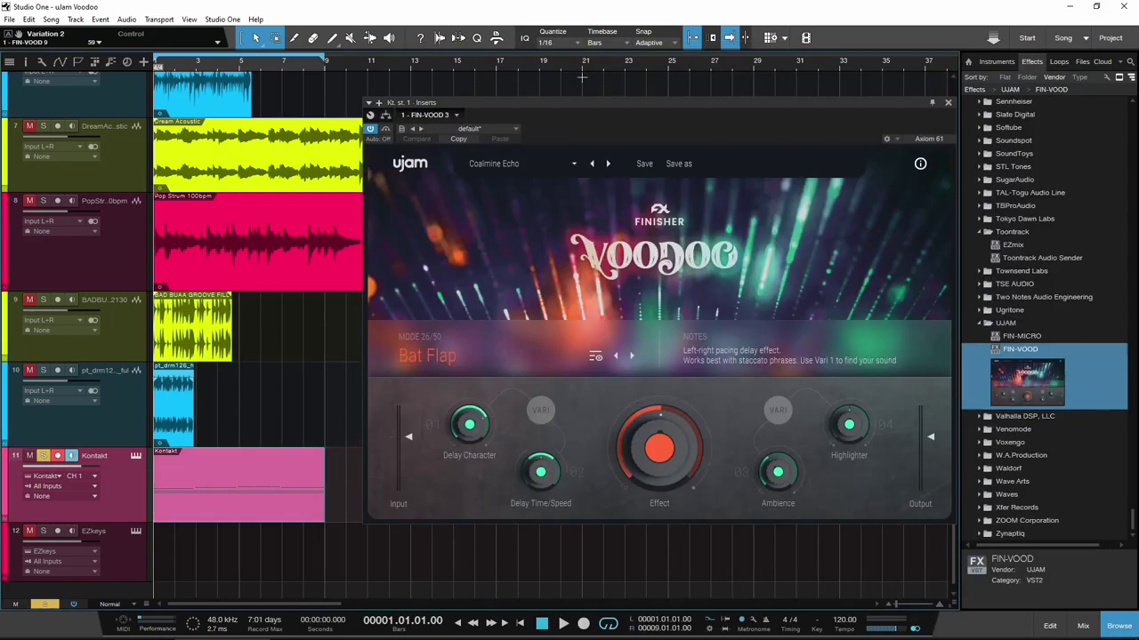
pyautogui.moveTo(577, 102); pyautogui.dragTo(562, 105)
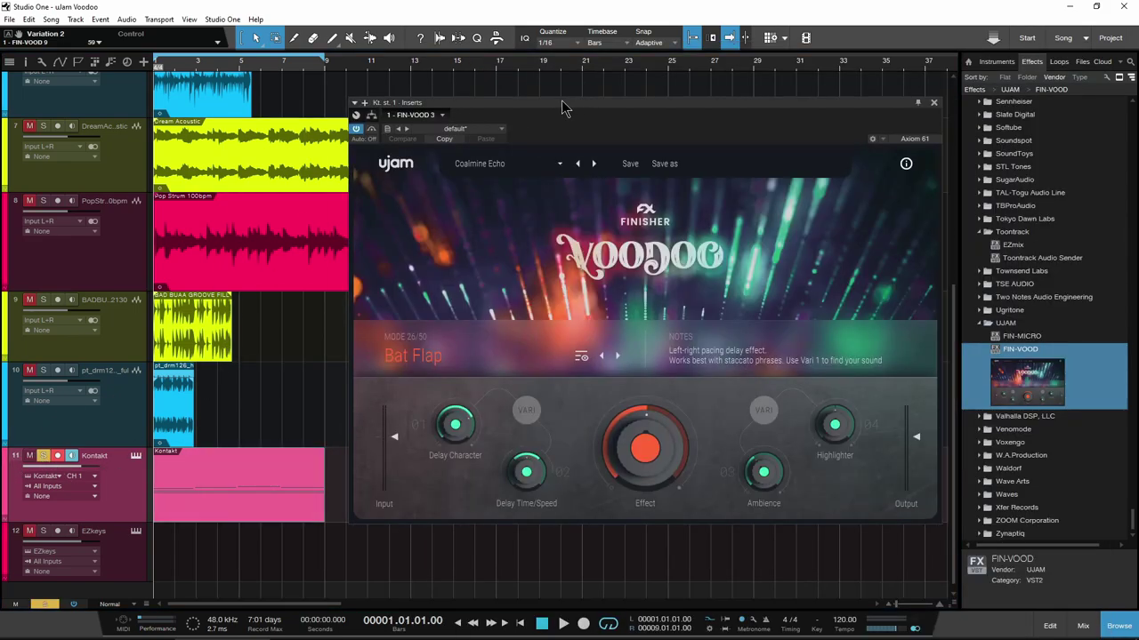
pyautogui.click(292, 504)
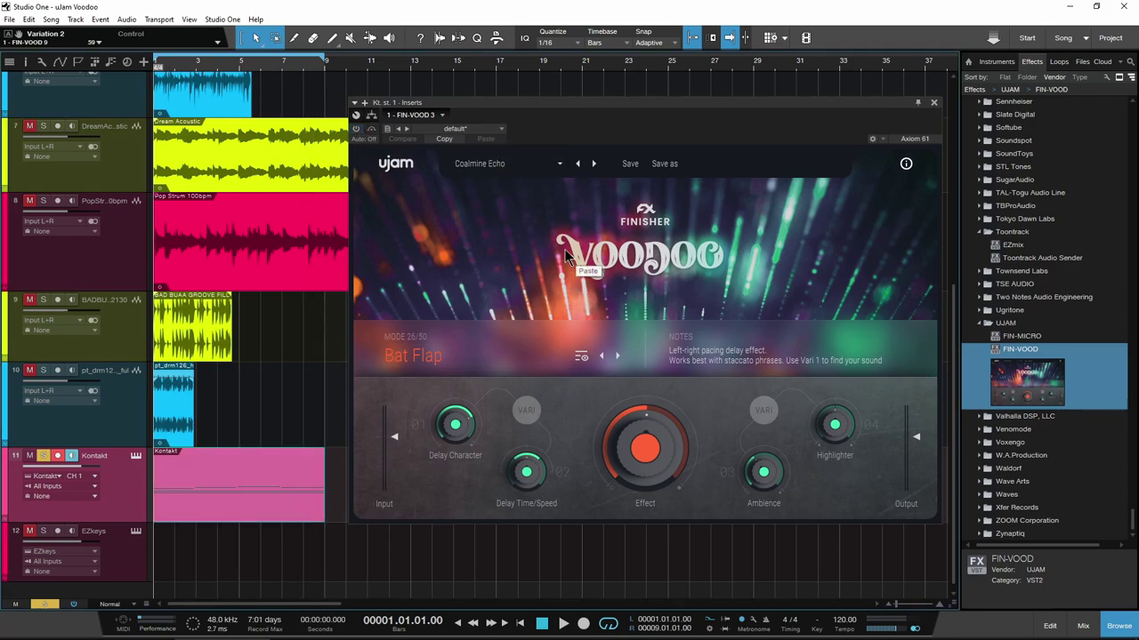
# Step: Compare the Kontakt part bypassed and processed with Bat Flap, lowering the plugin's Input level to -2.2 dB during playback
pyautogui.press('space')
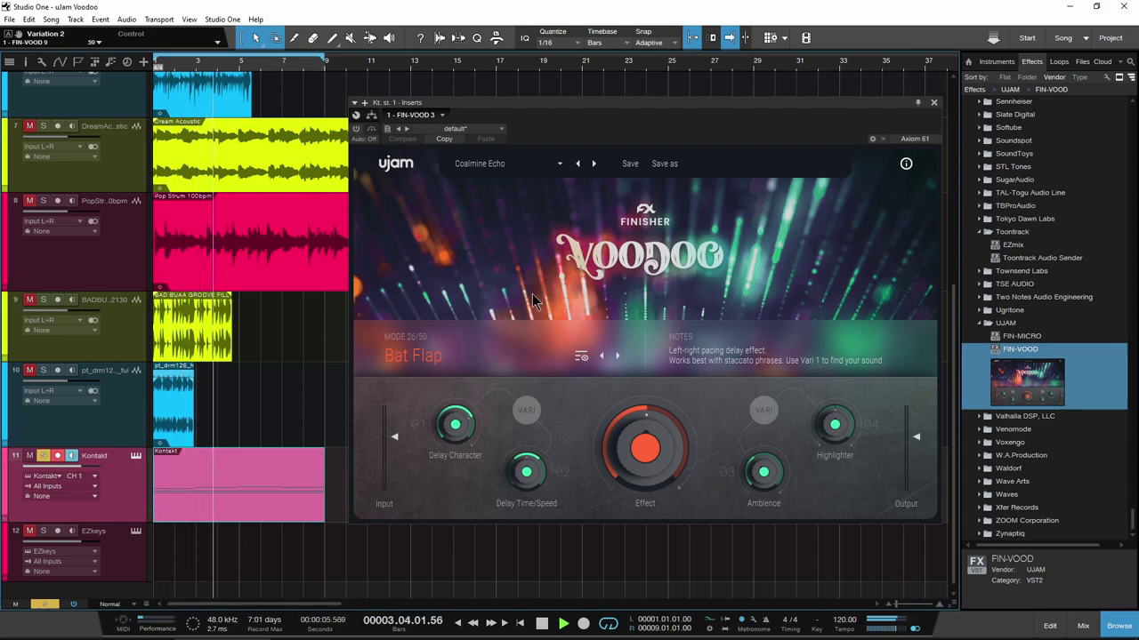
pyautogui.press('space')
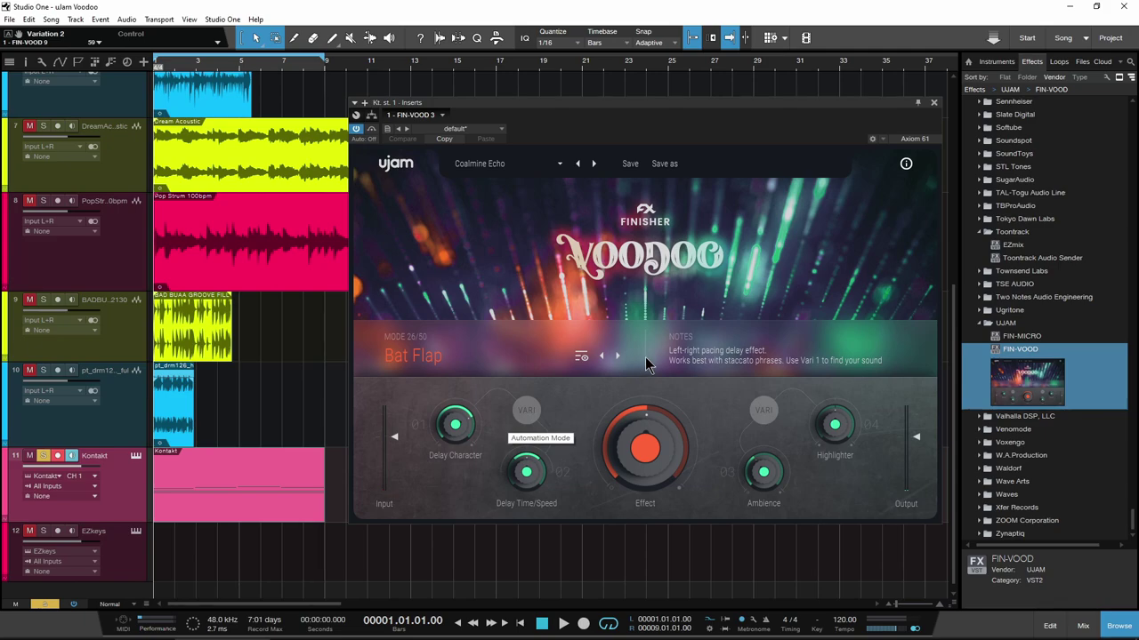
pyautogui.press('space')
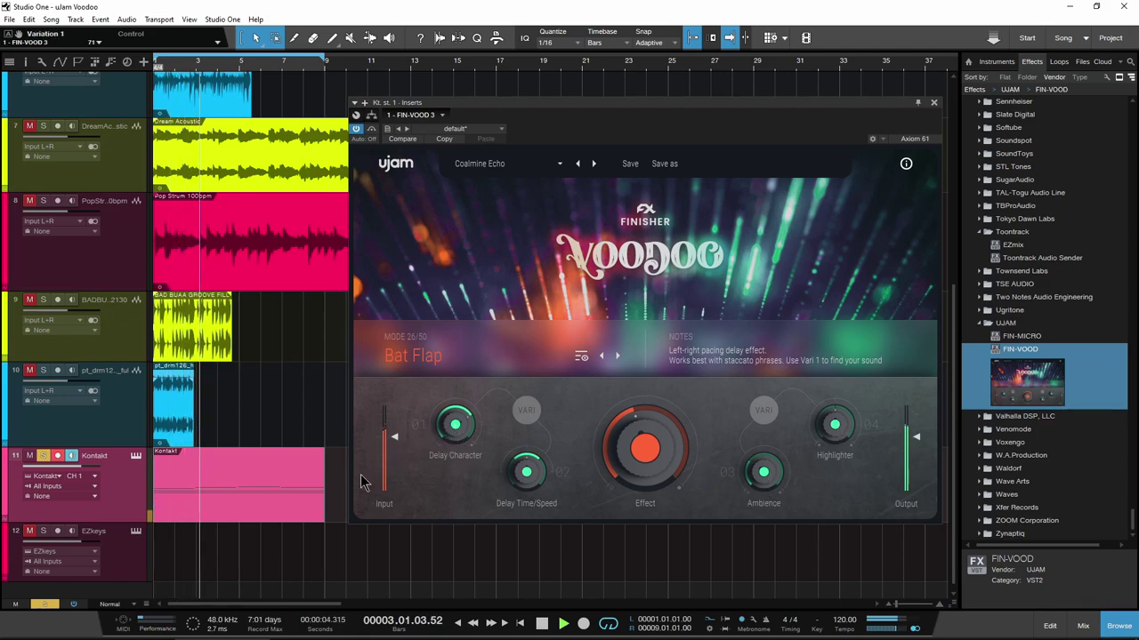
pyautogui.moveTo(395, 437); pyautogui.dragTo(396, 442)
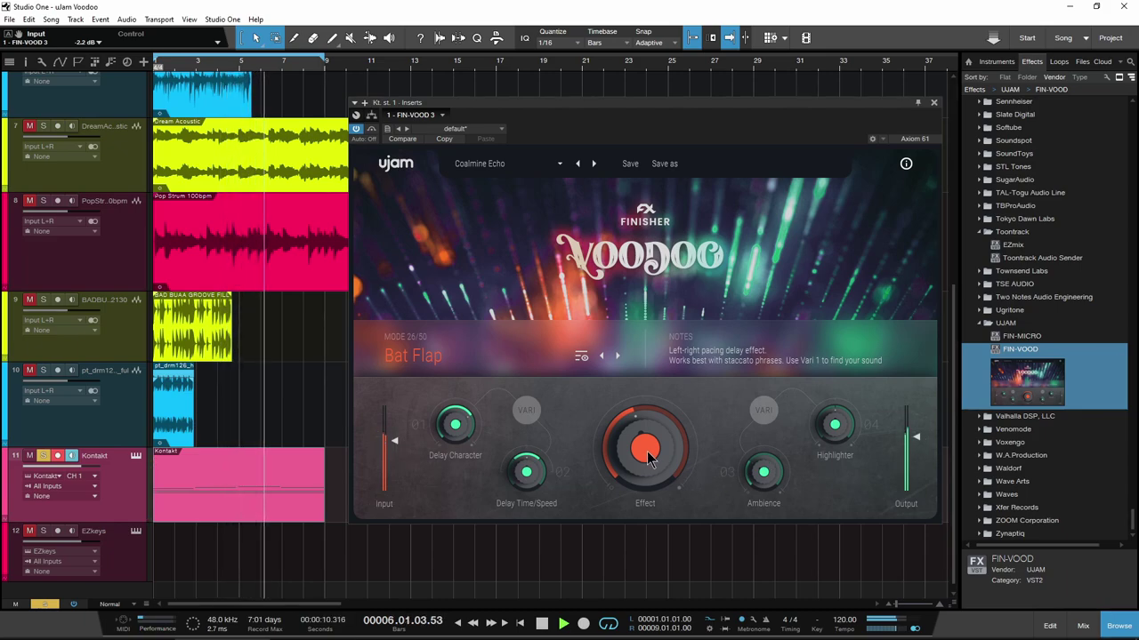
pyautogui.press('space')
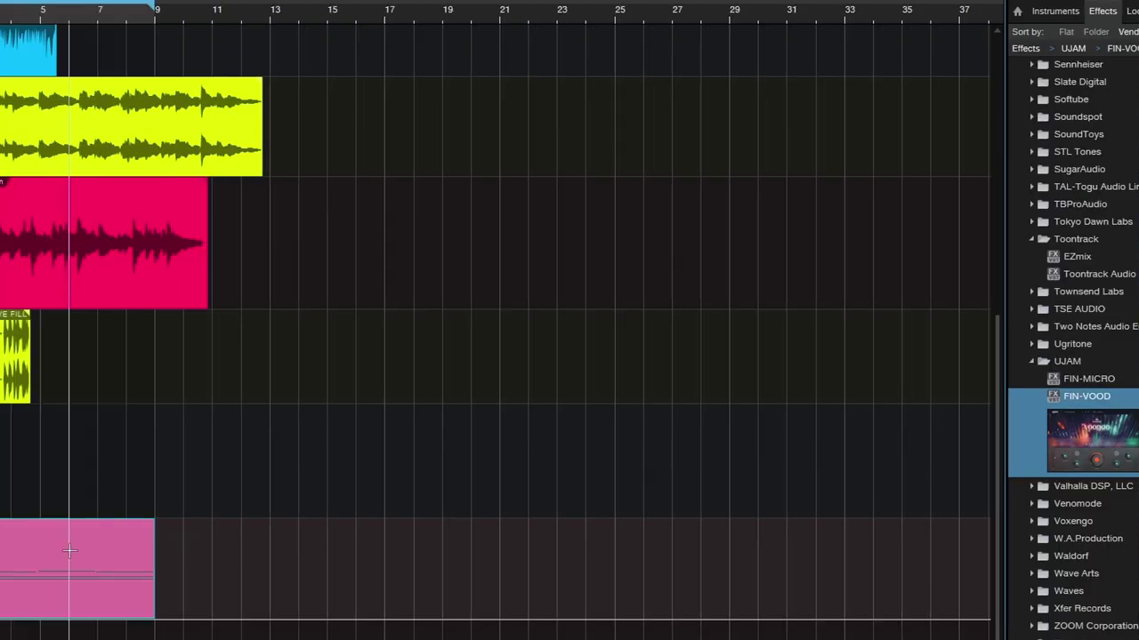
# Step: Show the EZkeys Grand Piano instrument window and reposition it over the arrangement
pyautogui.scroll(3, 256, 436)
pyautogui.scroll(-3, 256, 435)
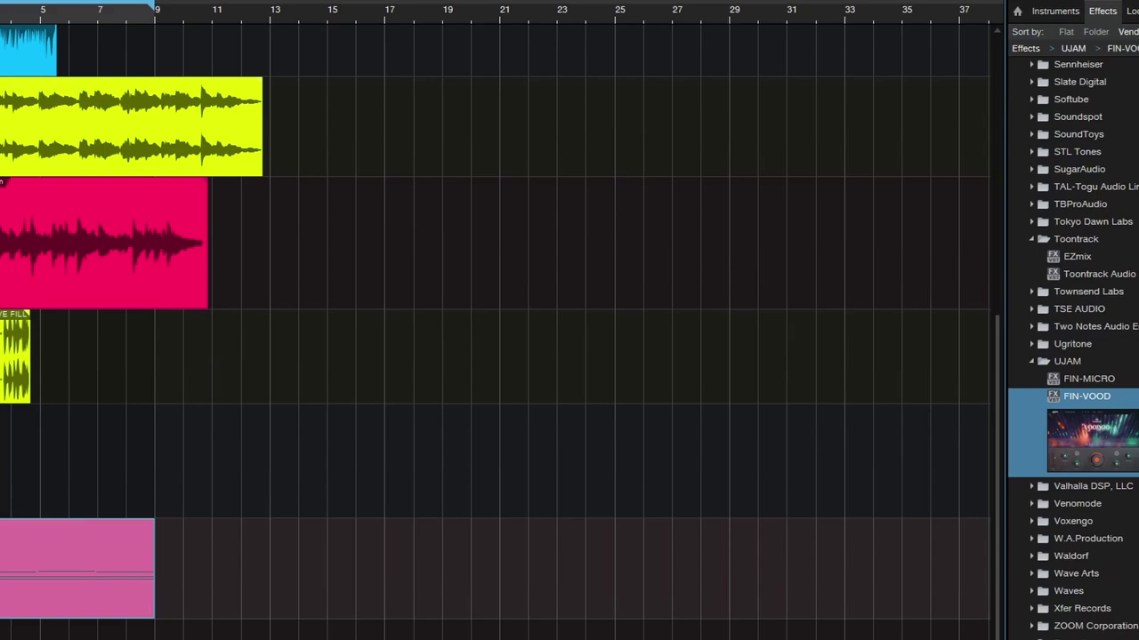
pyautogui.press('F11')
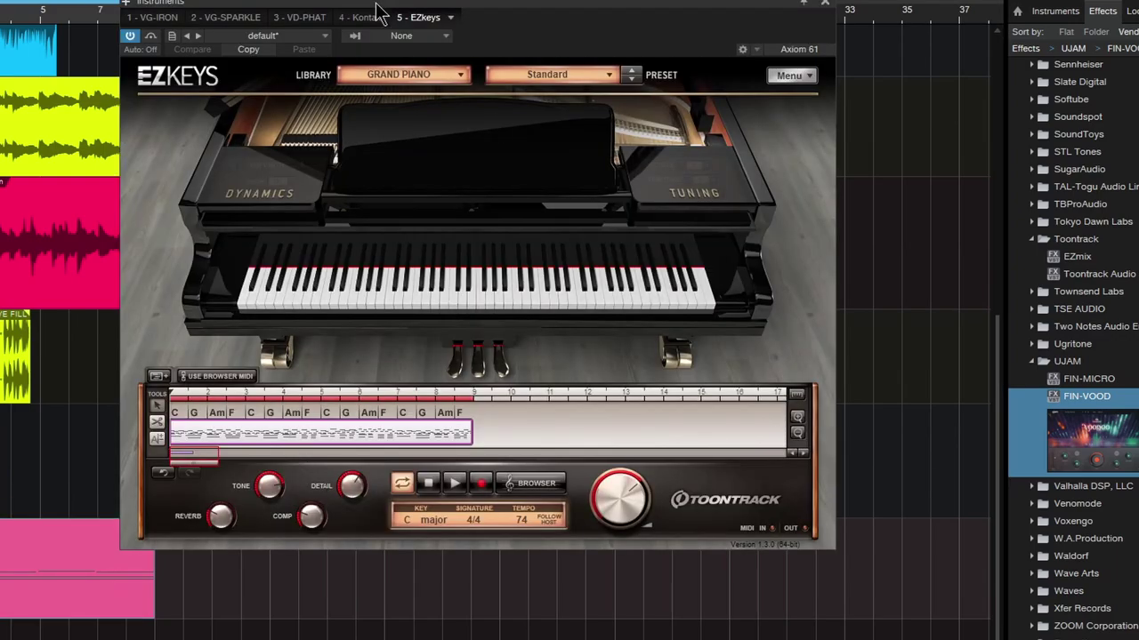
pyautogui.moveTo(377, 4); pyautogui.dragTo(521, 45)
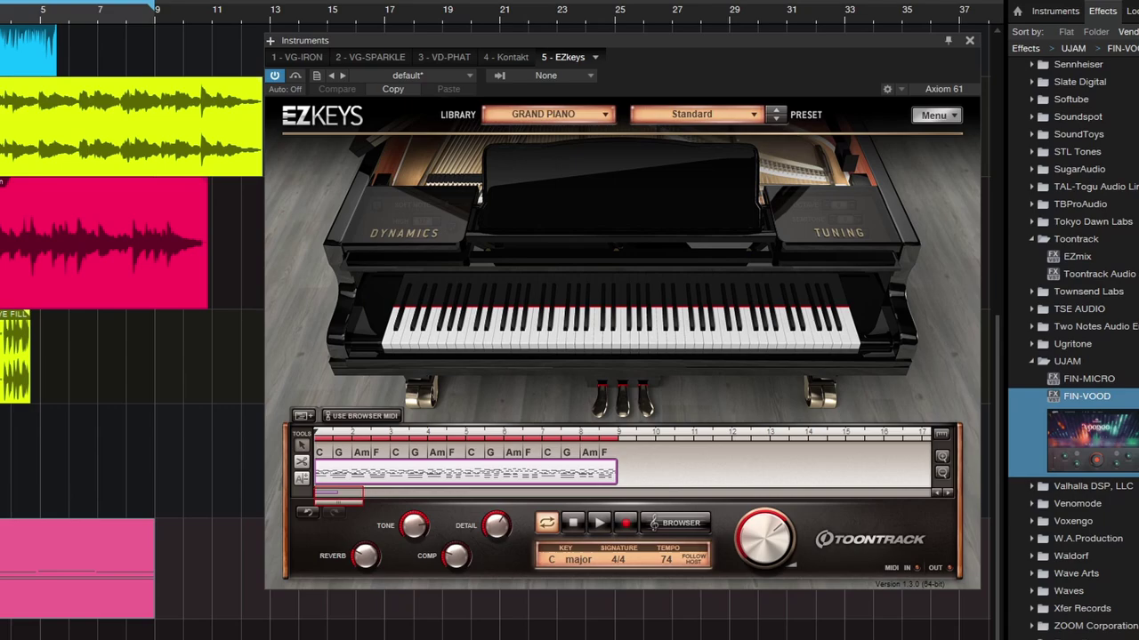
pyautogui.press('F11')
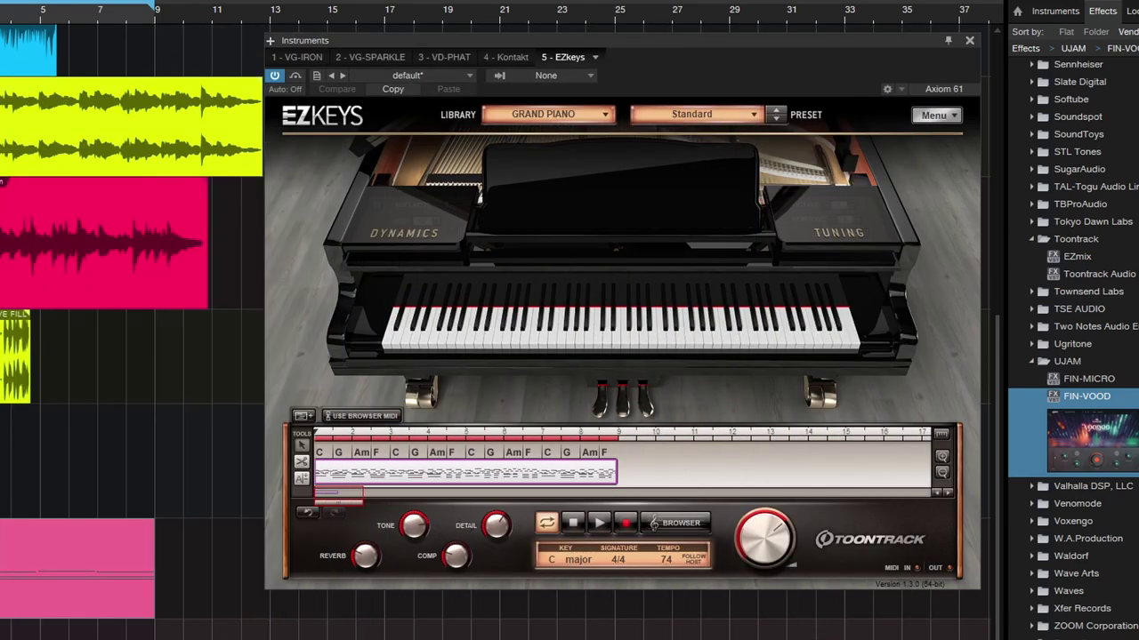
# Step: Play the EZkeys piano sequence and enable its bypassed FIN-VOOD insert with the Bullfrog preset
pyautogui.click(601, 523)
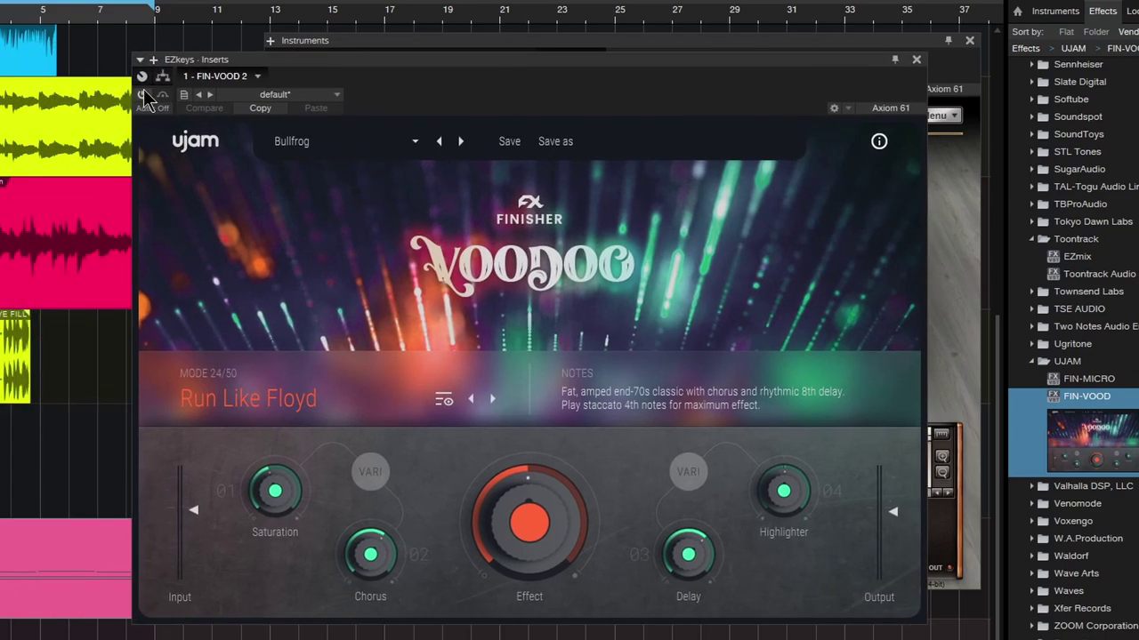
pyautogui.click(143, 94)
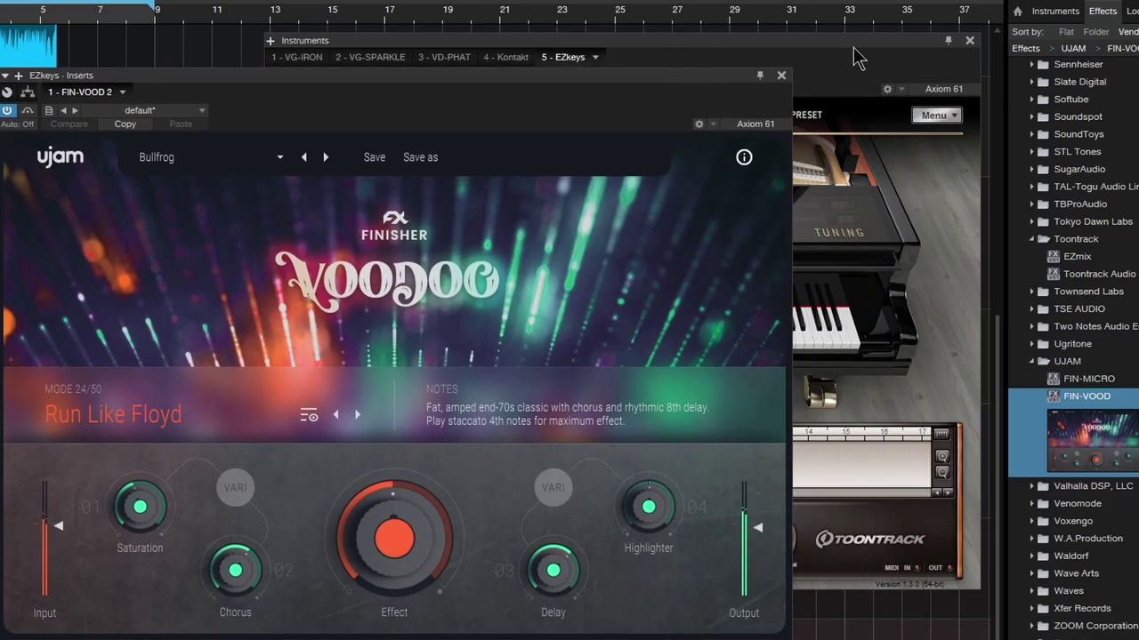
pyautogui.click(857, 57)
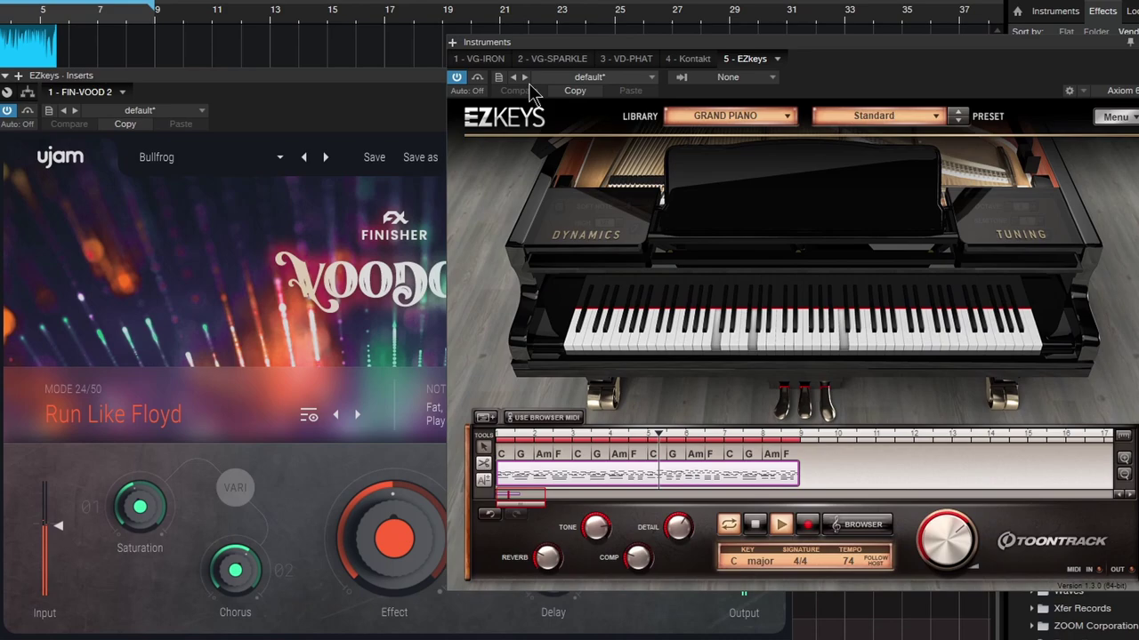
# Step: Sweep the Effect knob down and back up to 58 in Run Like Floyd mode, and stop the EZkeys sequence
pyautogui.click(432, 564)
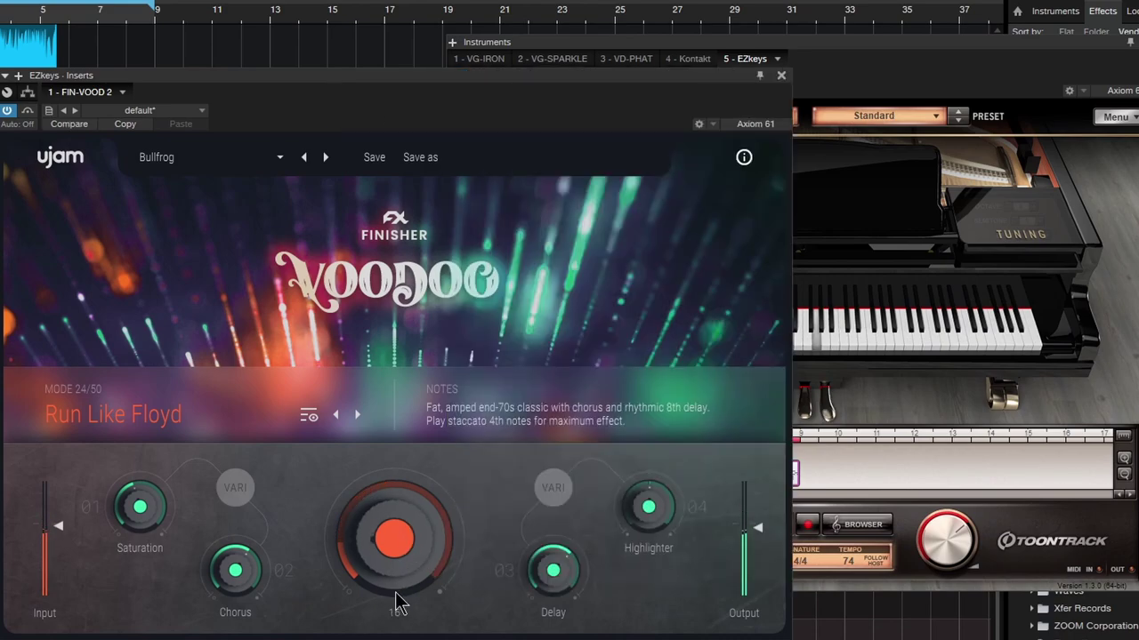
pyautogui.moveTo(396, 594); pyautogui.dragTo(394, 616)
pyautogui.moveTo(397, 571); pyautogui.dragTo(383, 539)
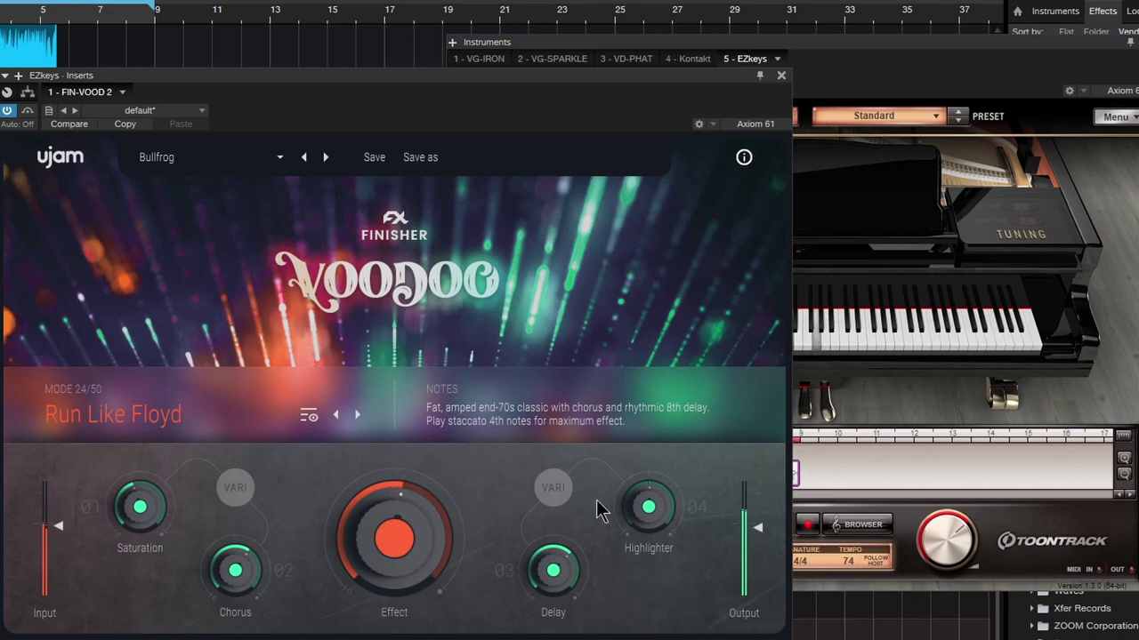
pyautogui.moveTo(638, 504)
pyautogui.mouseDown()
pyautogui.moveTo(639, 516)
pyautogui.moveTo(660, 458)
pyautogui.mouseUp()
pyautogui.click(872, 71)
pyautogui.click(756, 532)
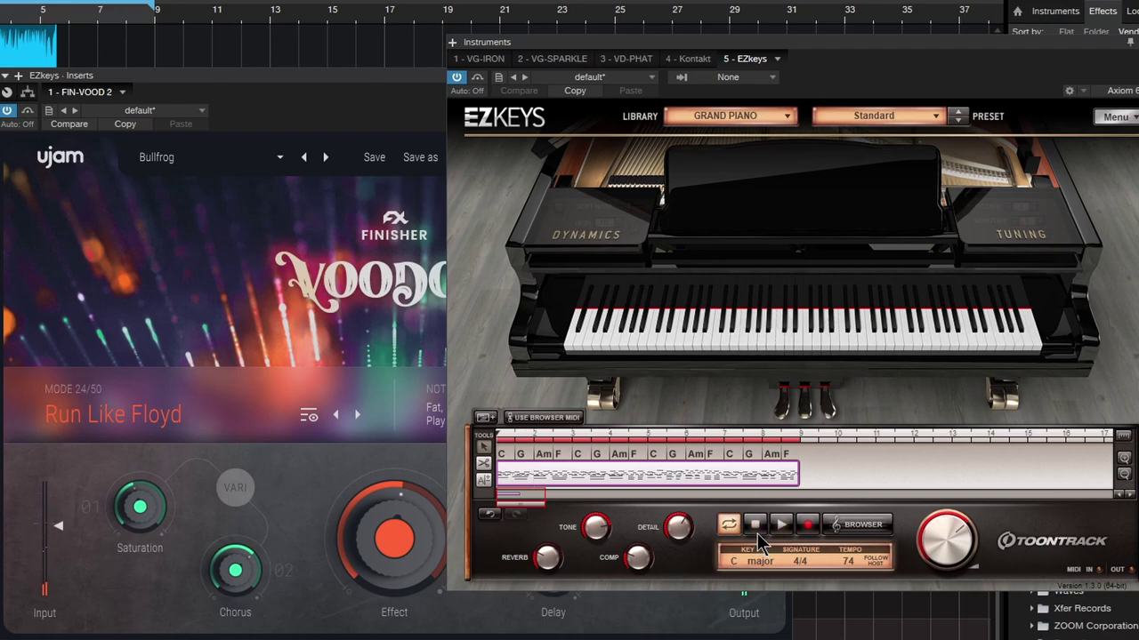
# Step: Rearrange the plugin windows and restart the EZkeys piano sequence with its FIN-VOOD insert in front
pyautogui.click(253, 104)
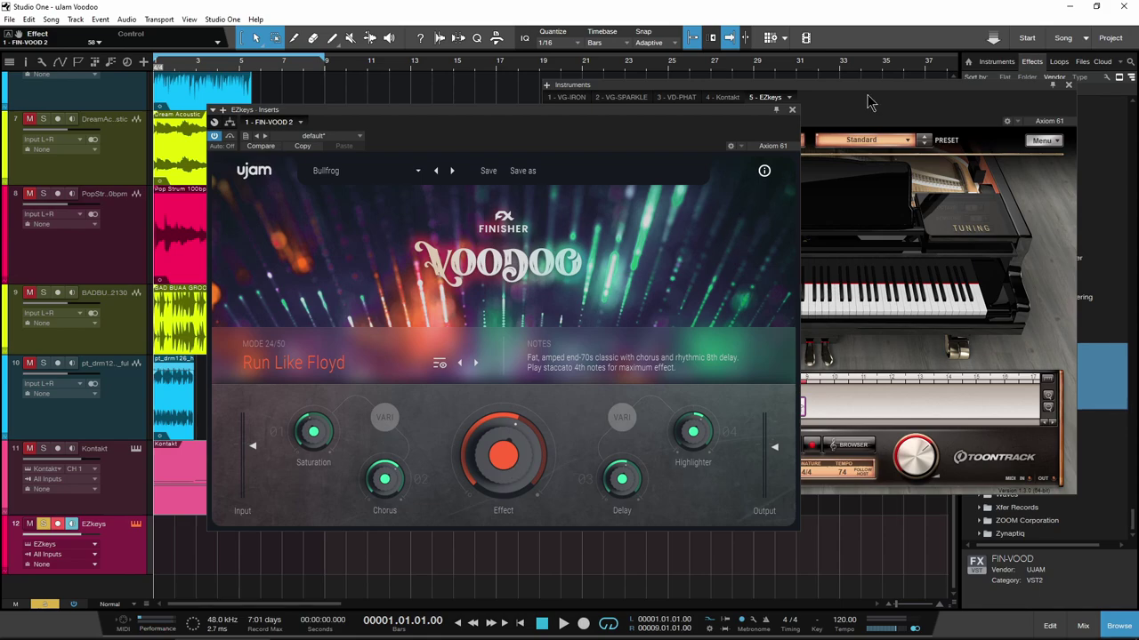
pyautogui.moveTo(658, 128); pyautogui.dragTo(630, 131)
pyautogui.press('space')
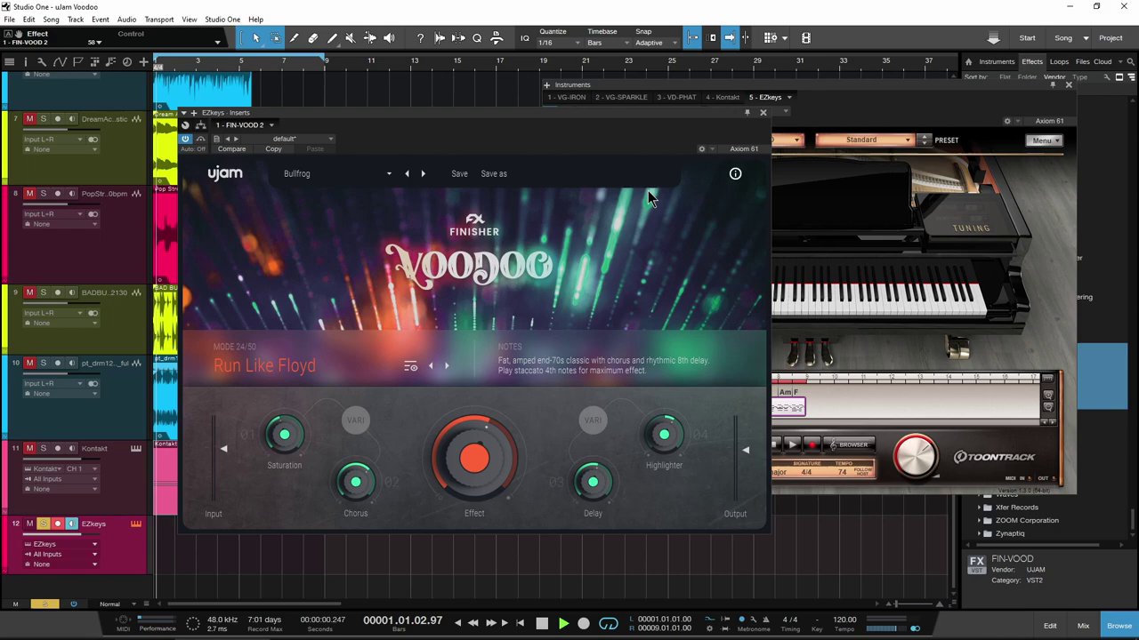
pyautogui.click(868, 119)
pyautogui.press('space')
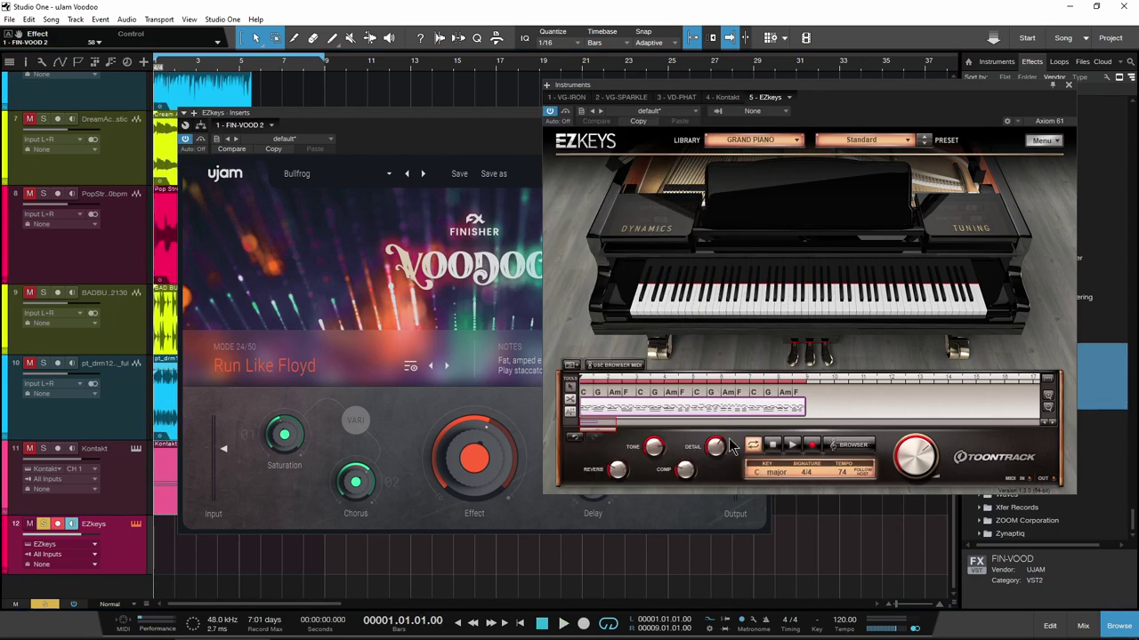
pyautogui.click(792, 446)
pyautogui.click(396, 143)
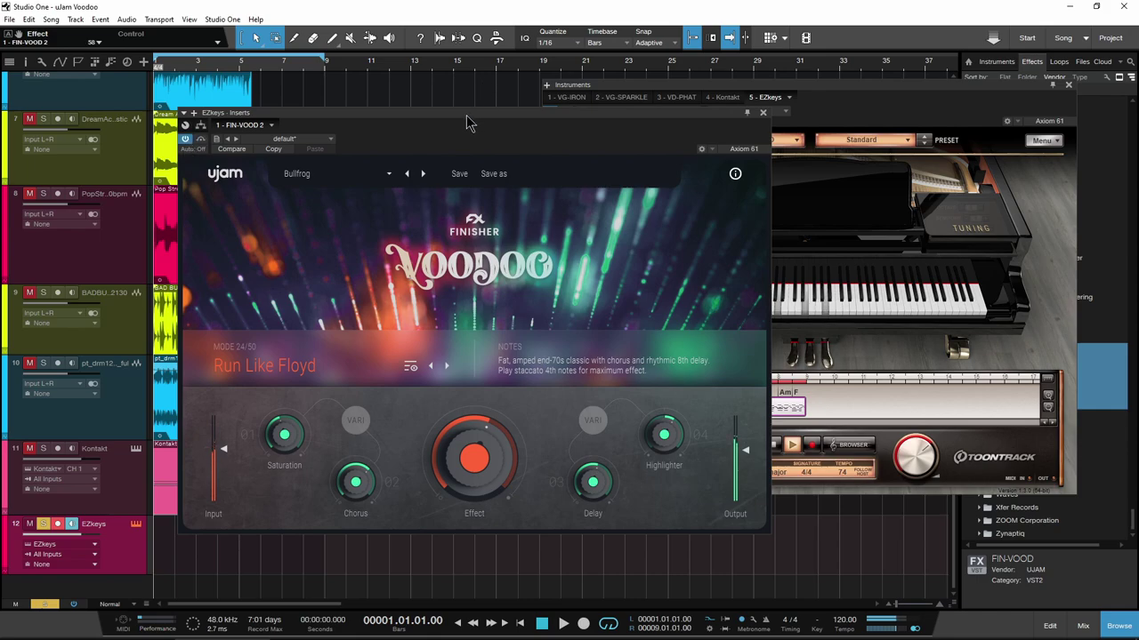
# Step: Set the Effect knob to 60 and switch FIN-VOOD to the Kitchen Radio mode during playback
pyautogui.moveTo(465, 117); pyautogui.dragTo(455, 116)
pyautogui.moveTo(447, 446)
pyautogui.mouseDown()
pyautogui.moveTo(448, 478)
pyautogui.moveTo(448, 444)
pyautogui.mouseUp()
pyautogui.click(294, 366)
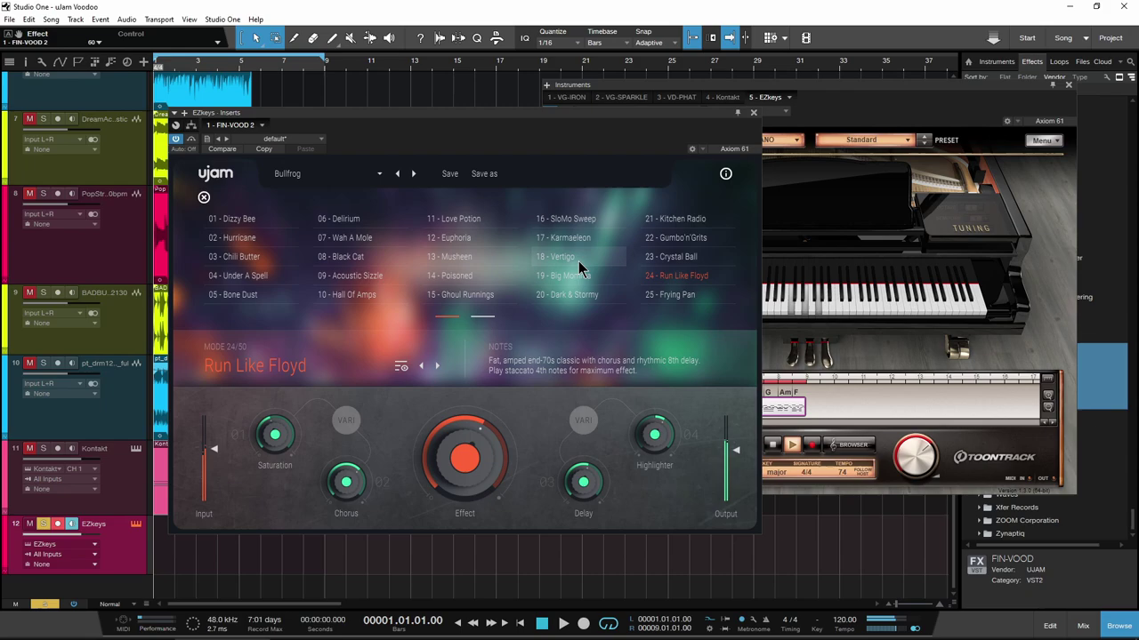
pyautogui.click(676, 219)
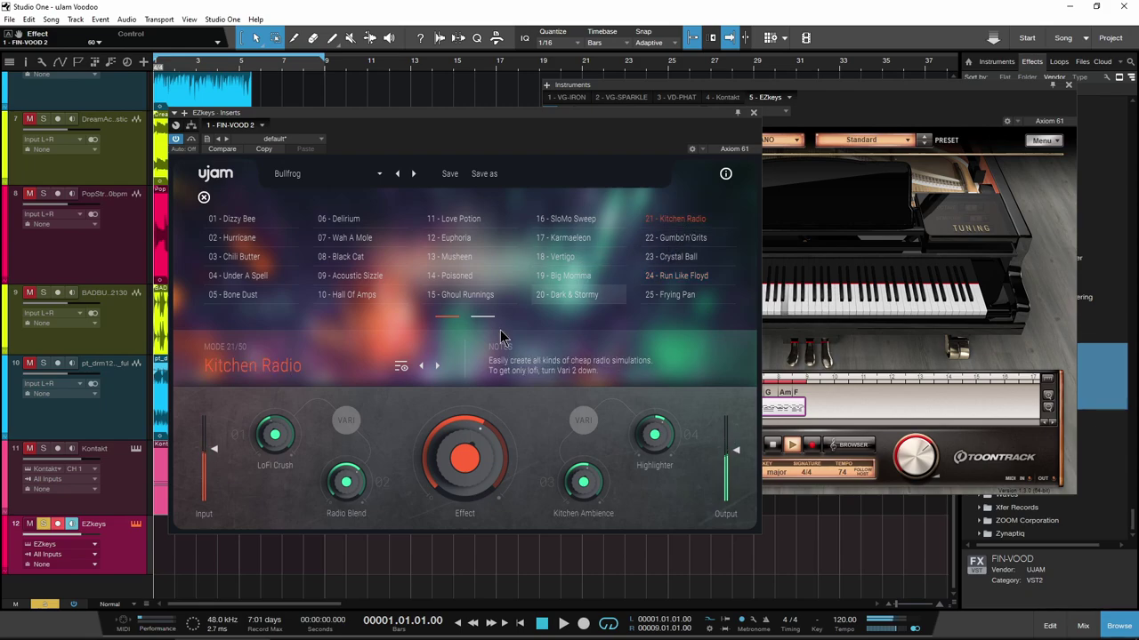
# Step: Turn down the Effect knob and adjust Kitchen Ambience in the Kitchen Radio mode while the piano plays
pyautogui.moveTo(454, 480)
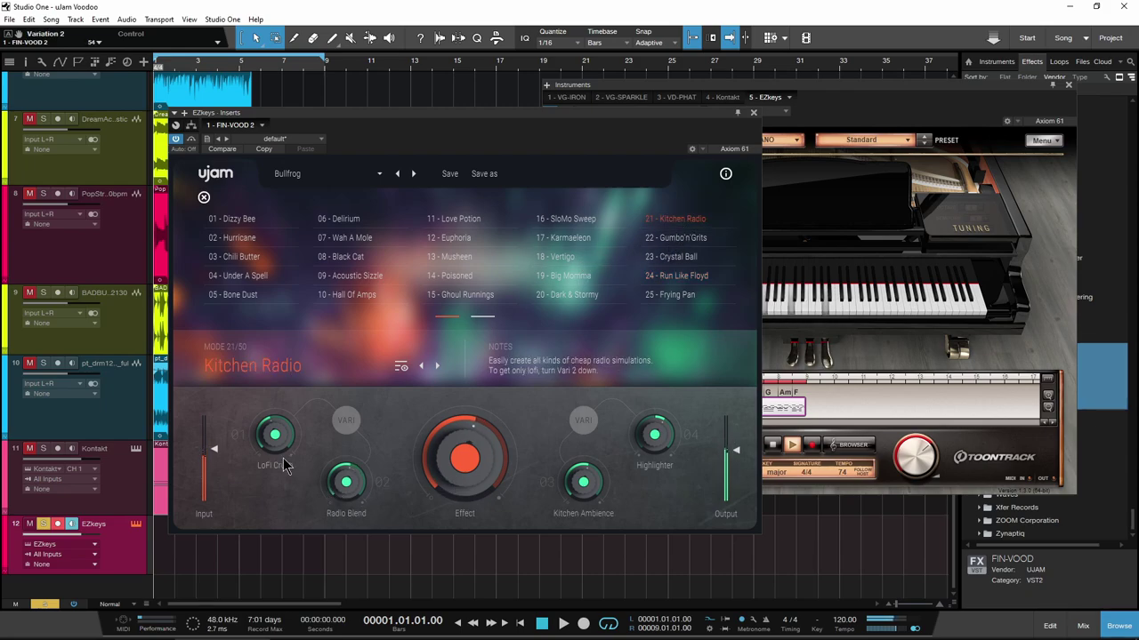
pyautogui.moveTo(270, 411)
pyautogui.moveTo(473, 467); pyautogui.dragTo(477, 491)
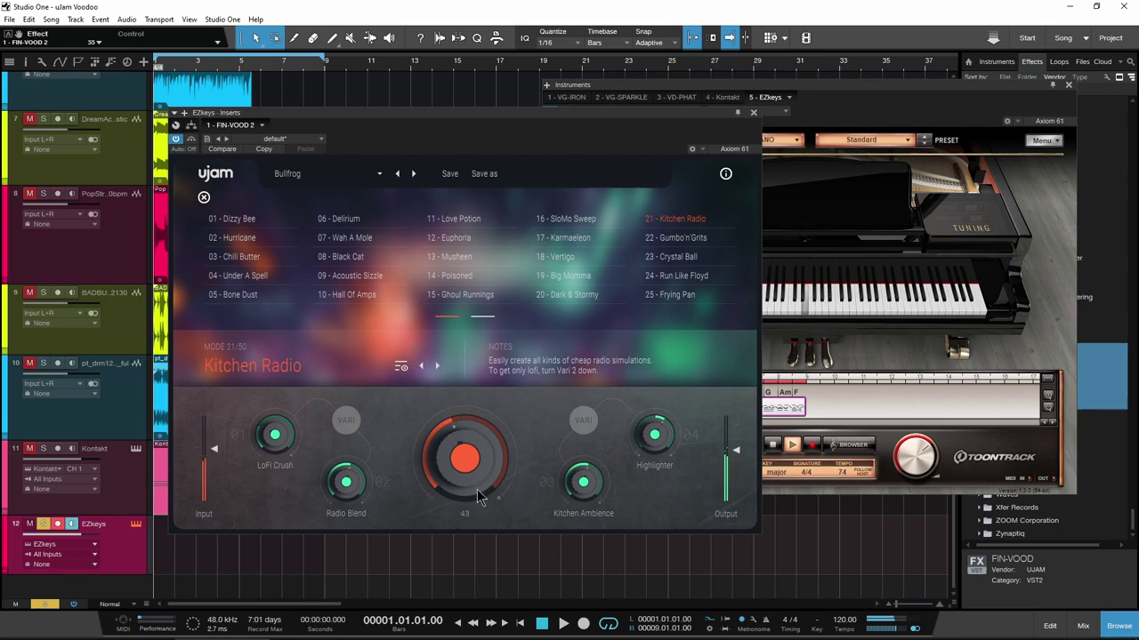
pyautogui.moveTo(597, 467); pyautogui.dragTo(596, 487)
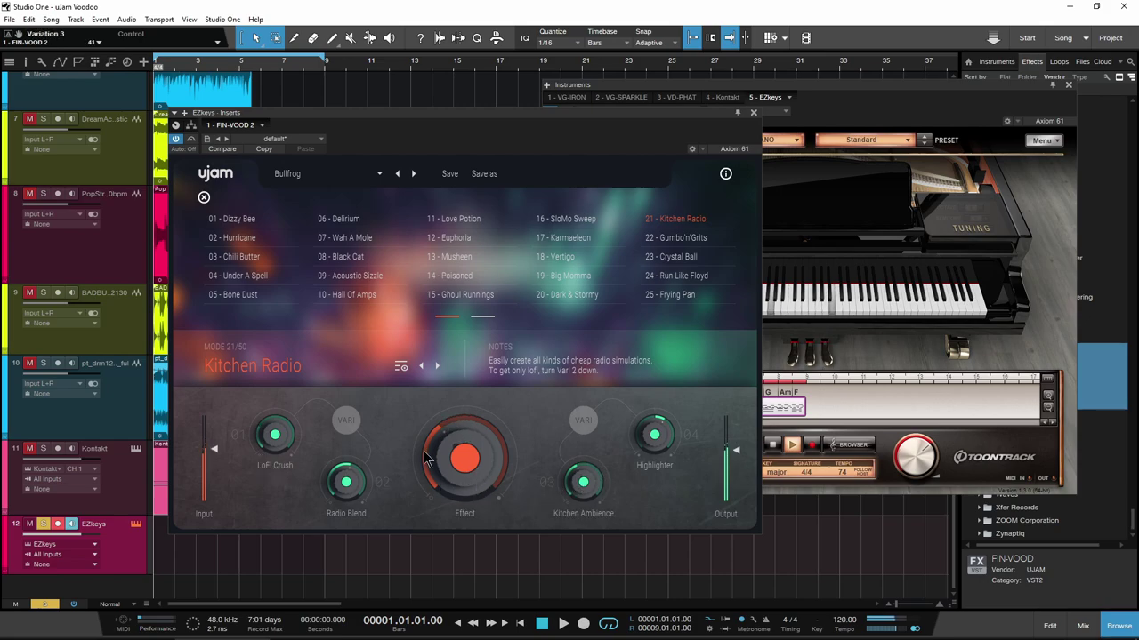
# Step: Audition the Ghoul Runnings and Dizzy Bee modes, raising the Effect/Comb, Modulation and Sharpness knobs in Dizzy Bee
pyautogui.click(459, 295)
pyautogui.moveTo(465, 457); pyautogui.dragTo(477, 433)
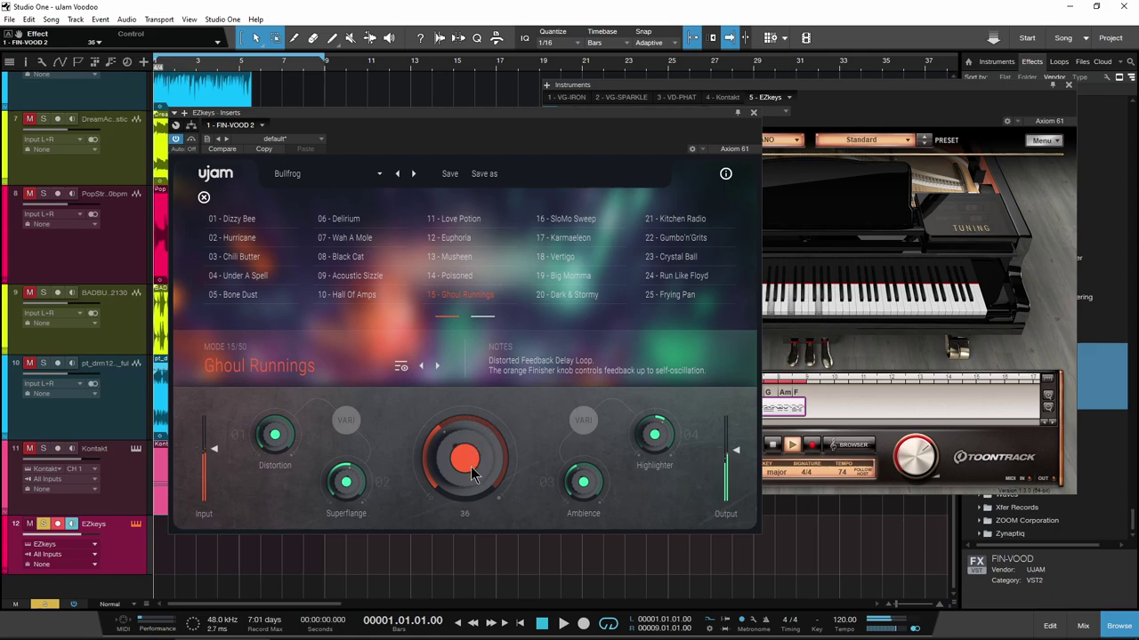
pyautogui.click(231, 218)
pyautogui.moveTo(435, 492); pyautogui.dragTo(444, 439)
pyautogui.moveTo(346, 483); pyautogui.dragTo(346, 469)
pyautogui.moveTo(274, 437); pyautogui.dragTo(279, 392)
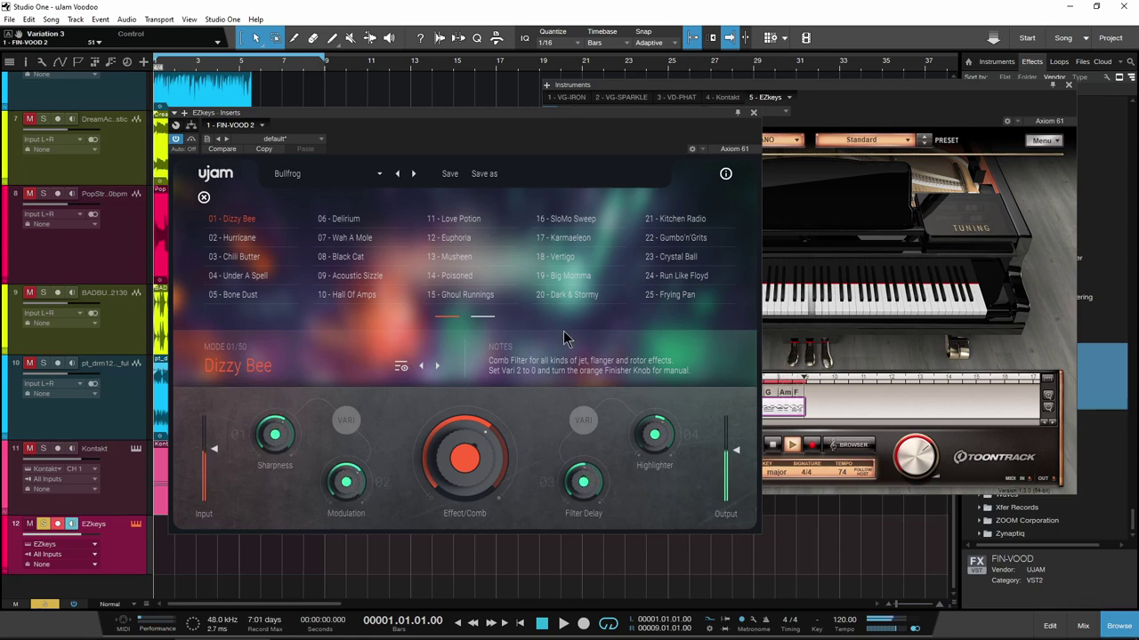
# Step: Audition the Love Potion, Acoustic Sizzle and Run Like Floyd modes, setting Run Like Floyd's first variation knob to about 77
pyautogui.click(456, 219)
pyautogui.moveTo(463, 476)
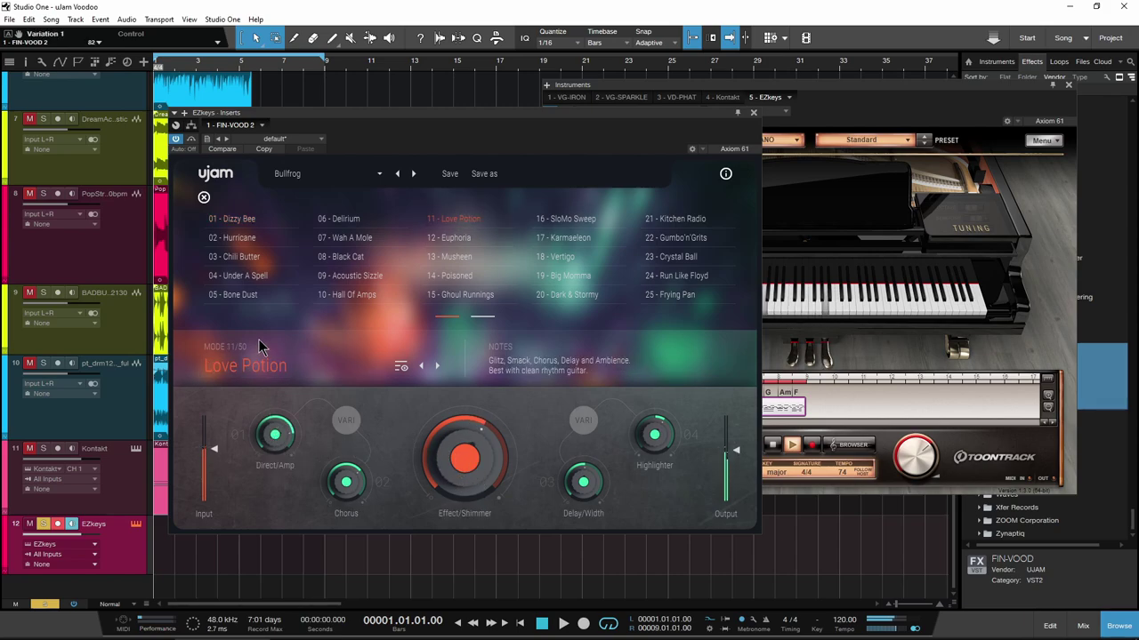
pyautogui.click(350, 276)
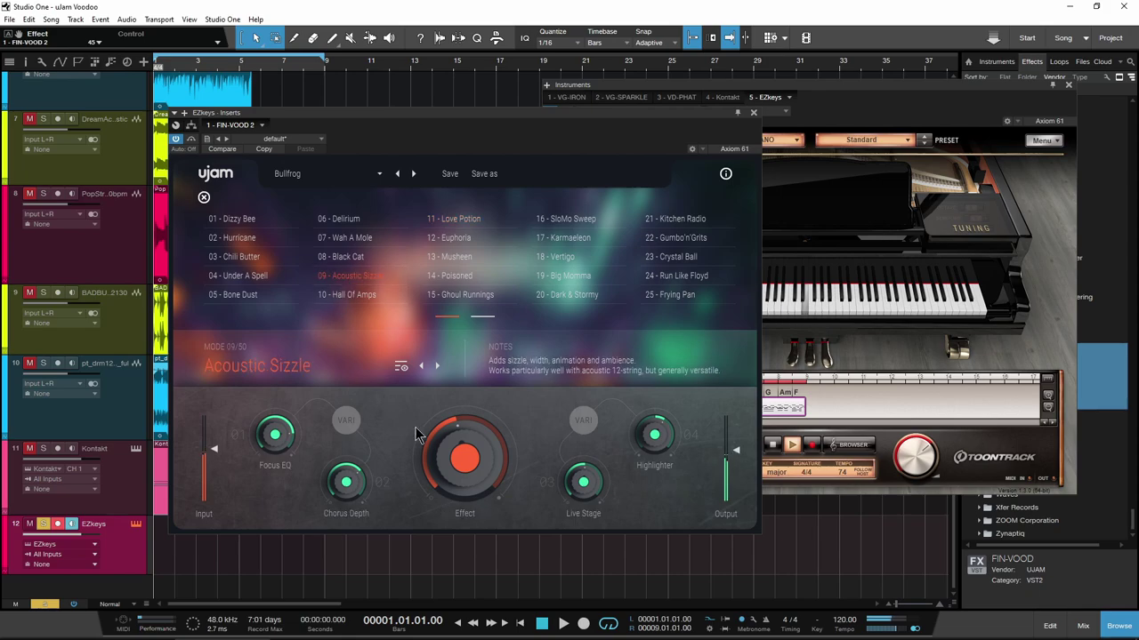
pyautogui.click(684, 279)
pyautogui.moveTo(286, 439); pyautogui.dragTo(286, 441)
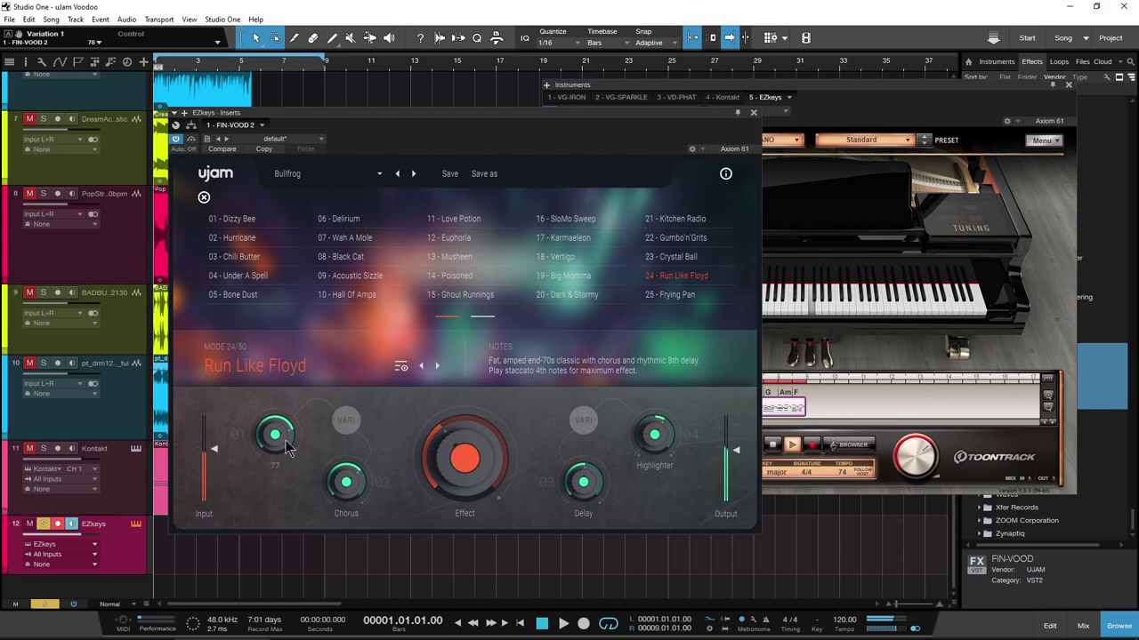
# Step: Switch FIN-VOOD to the Glitchcraft mode and sweep its Effect knob down to 0
pyautogui.click(485, 318)
pyautogui.click(671, 237)
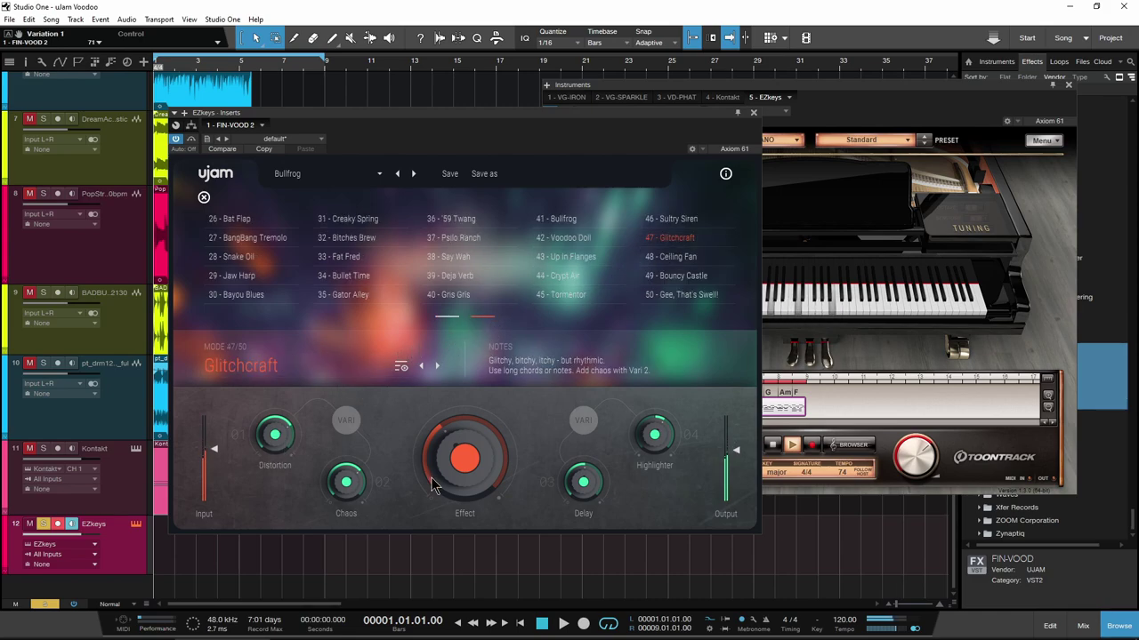
pyautogui.moveTo(447, 427)
pyautogui.moveTo(447, 400); pyautogui.dragTo(440, 494)
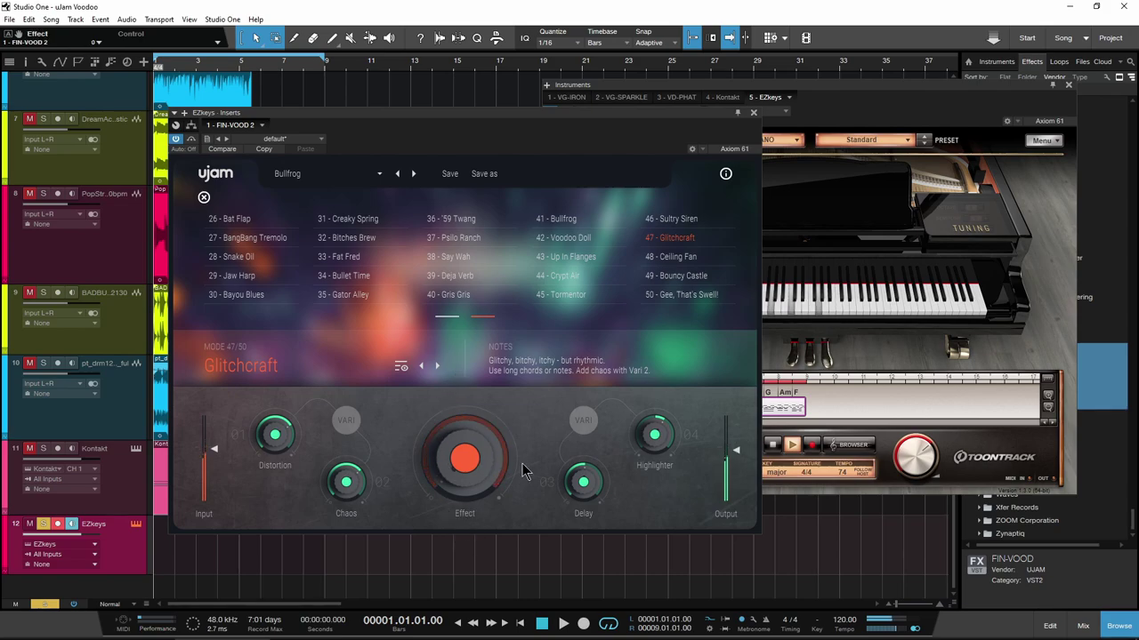
# Step: Stop the EZkeys sequence, bring FIN-VOOD back to the front and close its mode list
pyautogui.press('space')
pyautogui.press('space')
pyautogui.click(848, 434)
pyautogui.click(774, 444)
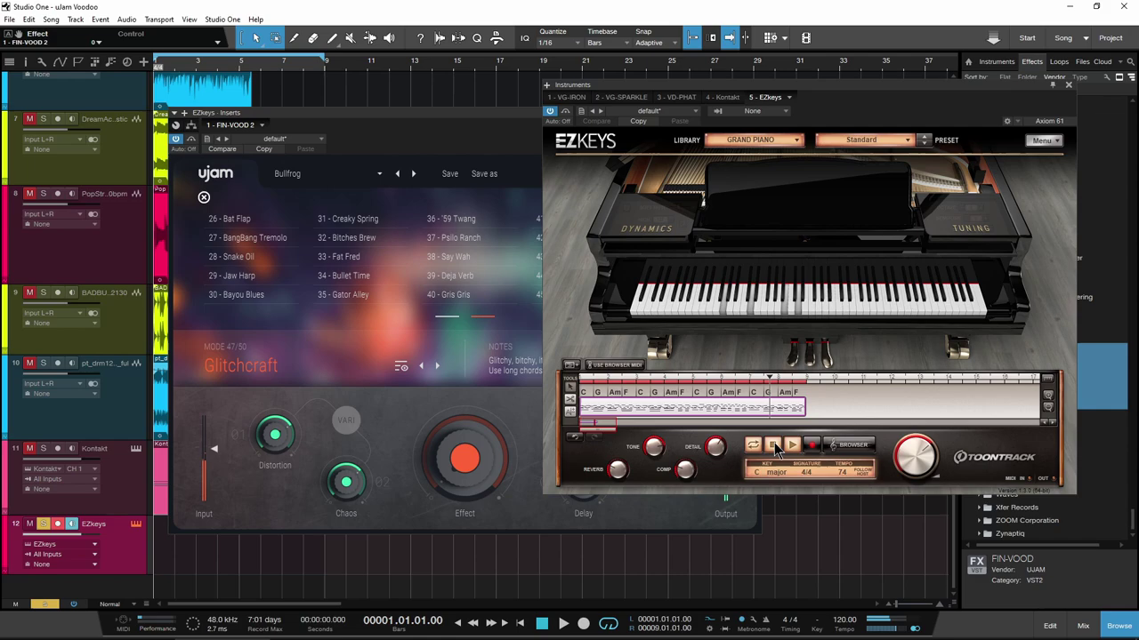
pyautogui.click(401, 151)
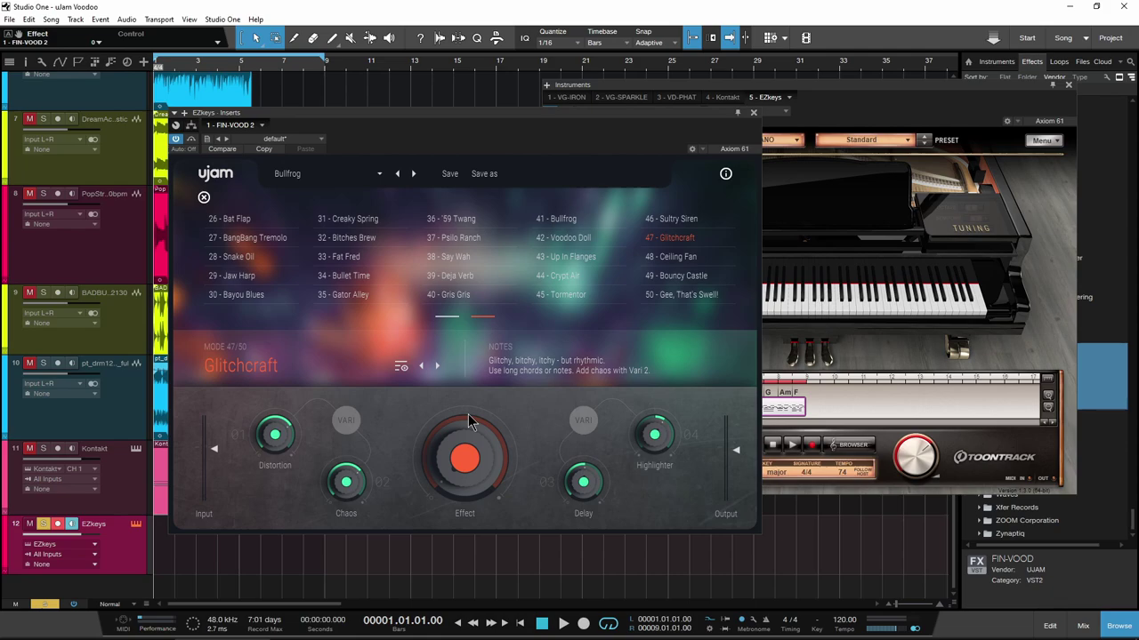
pyautogui.click(204, 196)
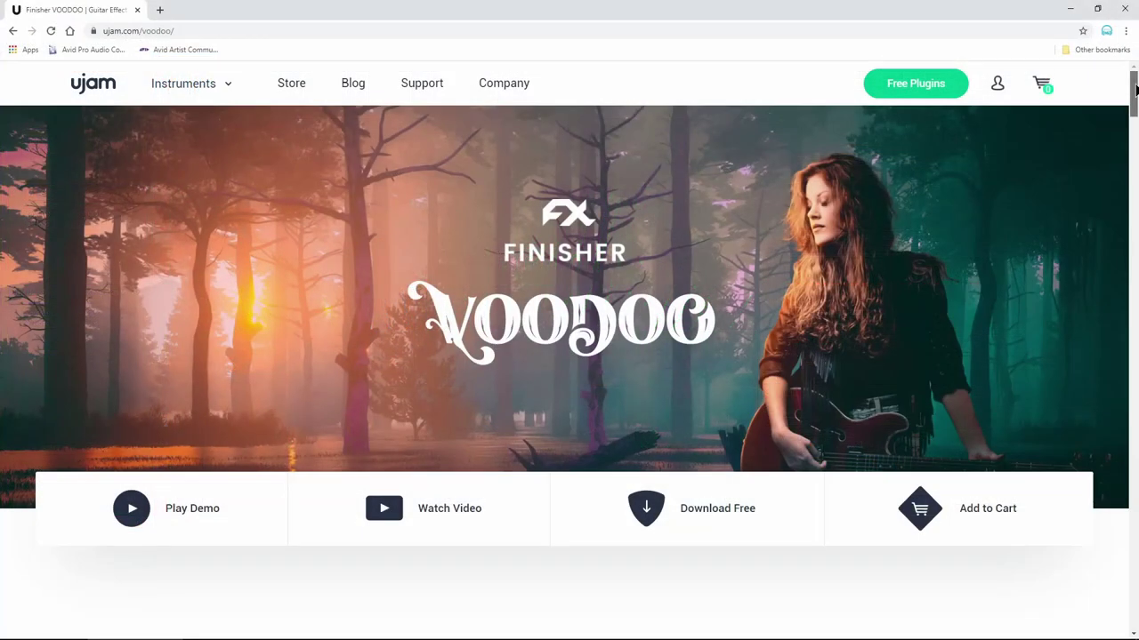
# Step: Switch to the browser and look through the Finisher VOODOO product page on ujam.com, including its description and audio demos
pyautogui.scroll(-2, 1134, 94)
pyautogui.scroll(-6, 1134, 93)
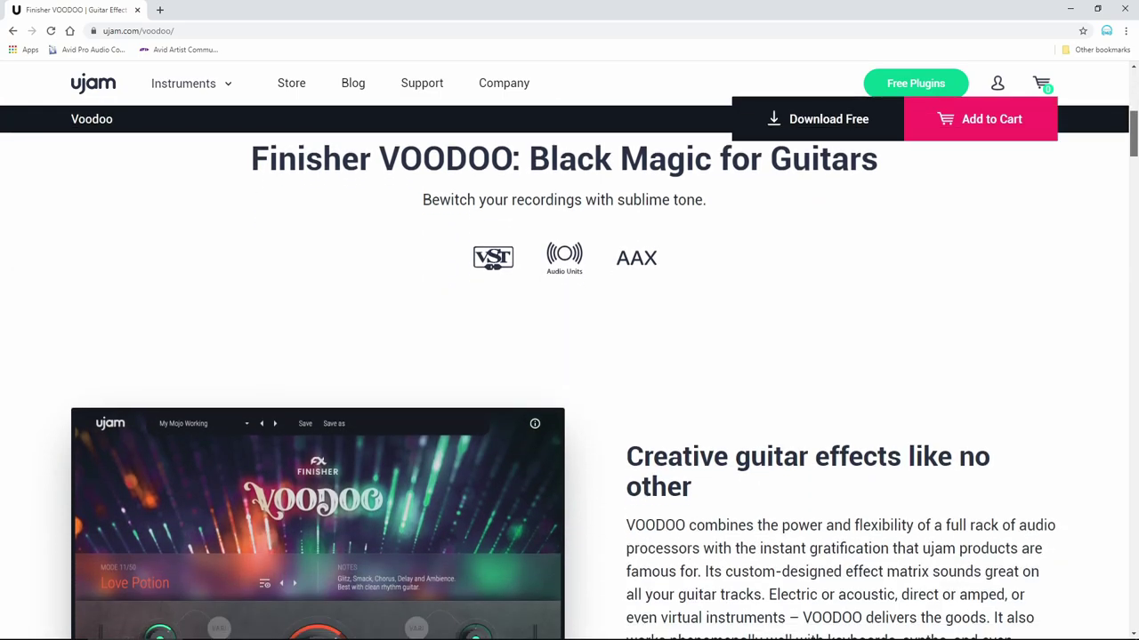
pyautogui.scroll(-10, 1135, 196)
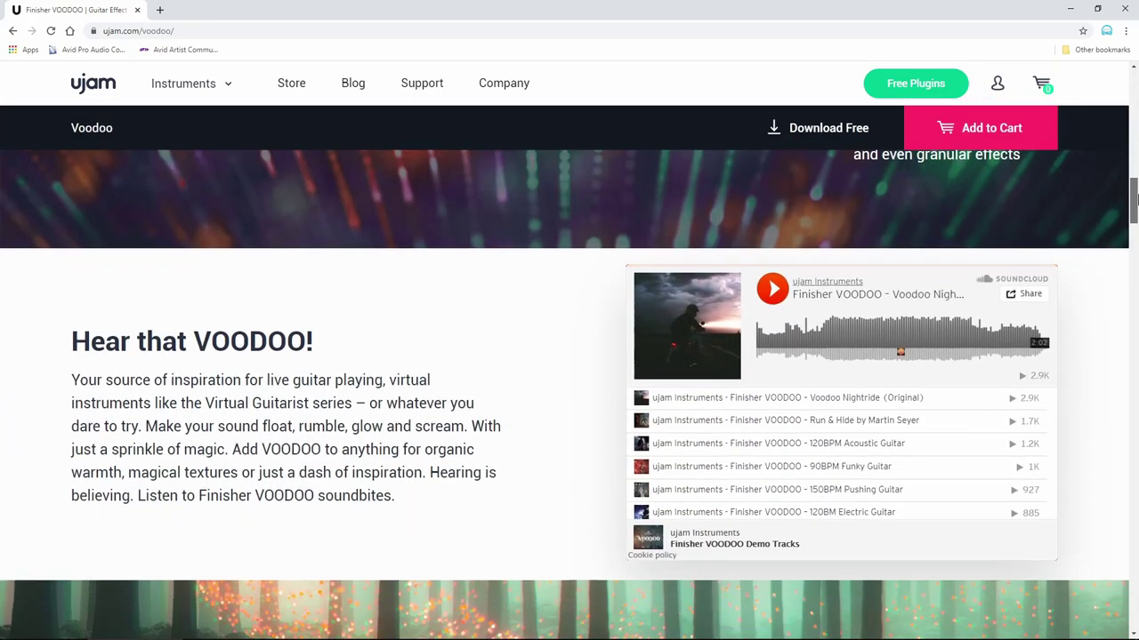
pyautogui.moveTo(1135, 199); pyautogui.dragTo(1131, 309)
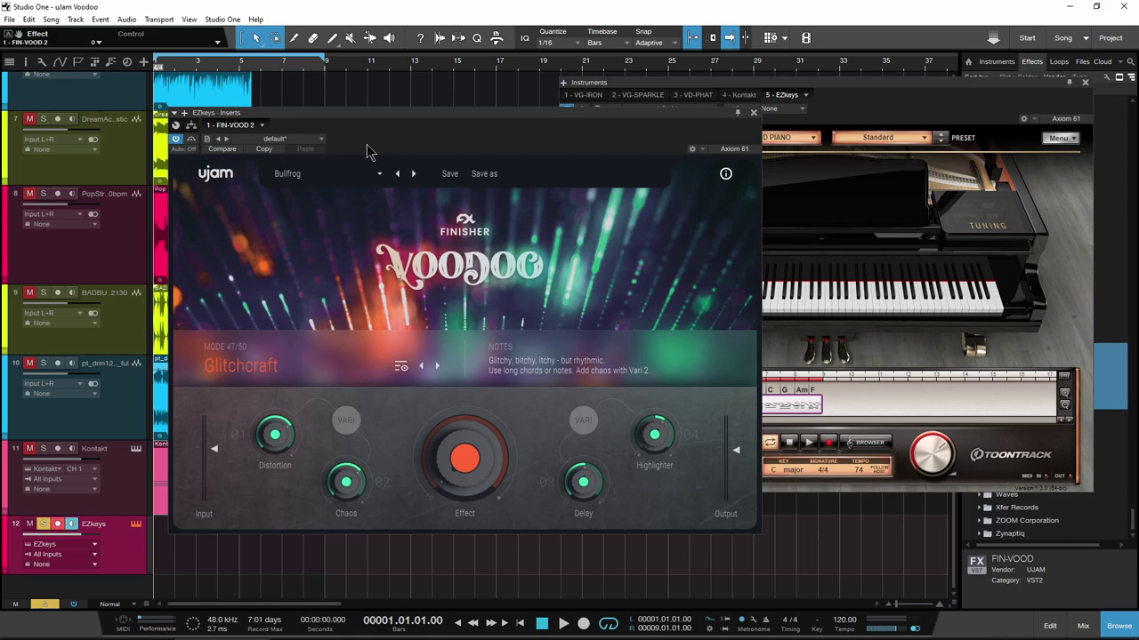
# Step: Return to Studio One and reposition the FIN-VOOD plugin window over the arrangement
pyautogui.moveTo(369, 120); pyautogui.dragTo(407, 94)
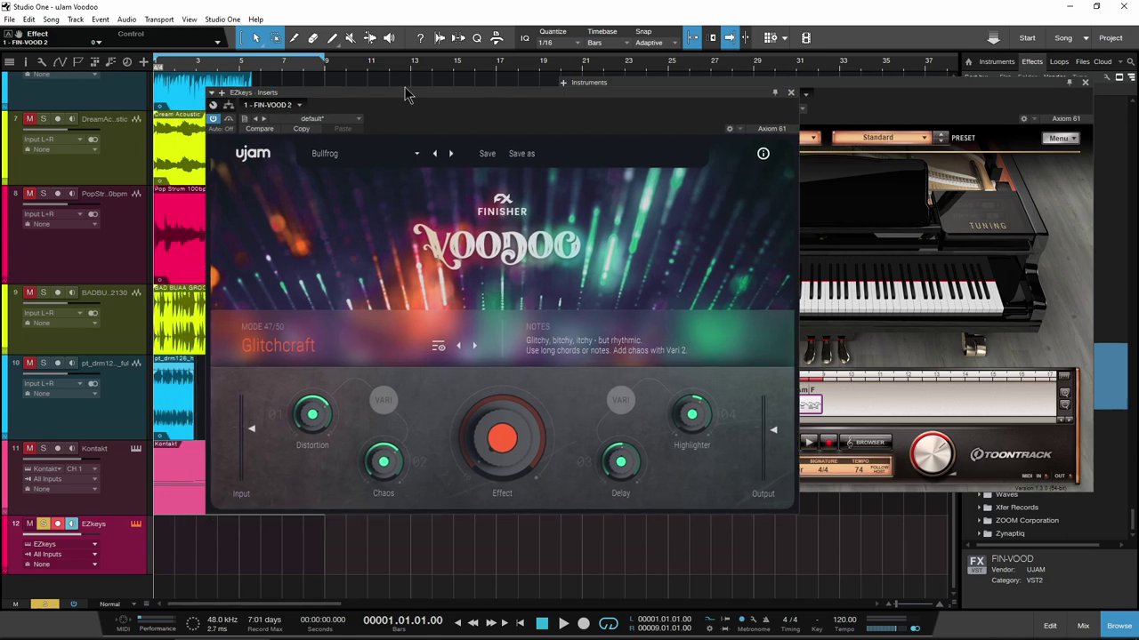